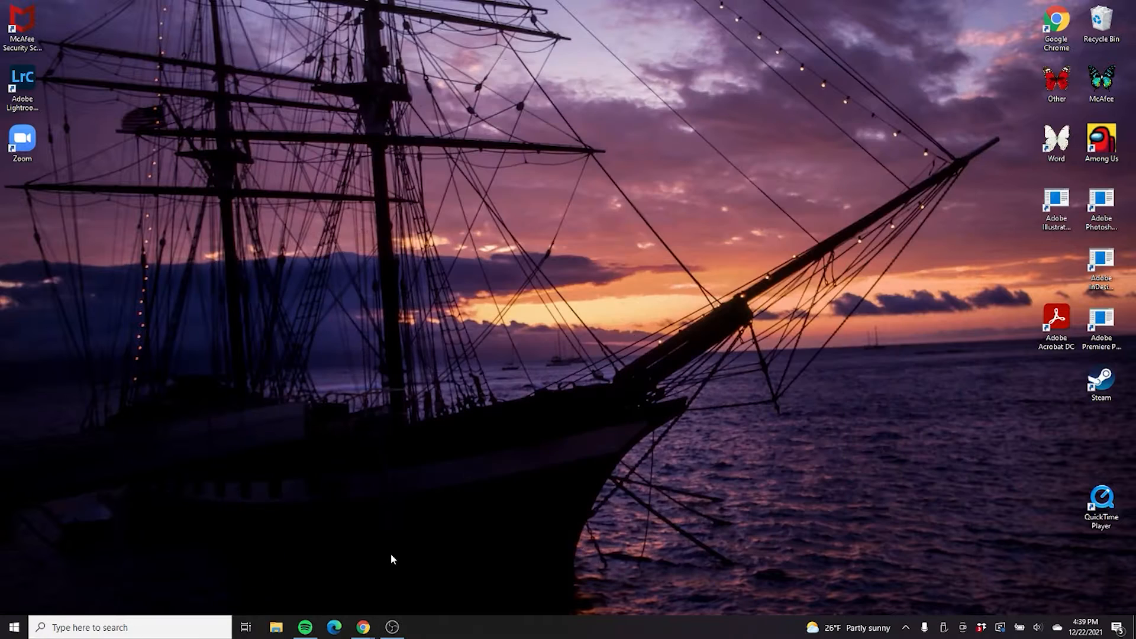
Search the computer for the photo editor and launch Adobe Photoshop 2022.
click(213, 633)
text(pho)
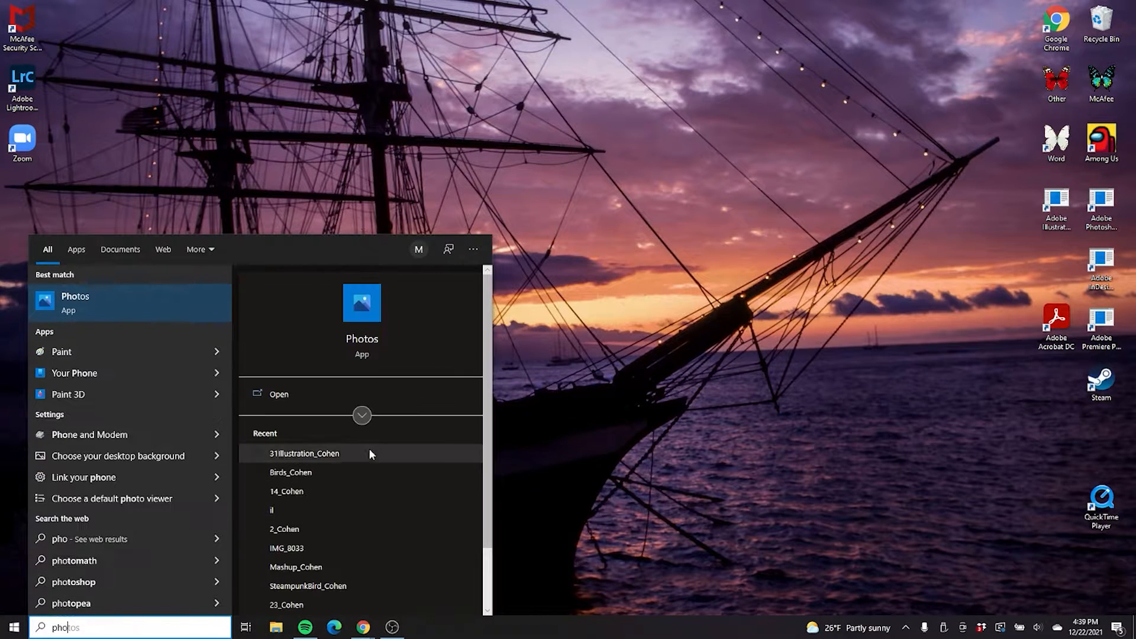
text(to)
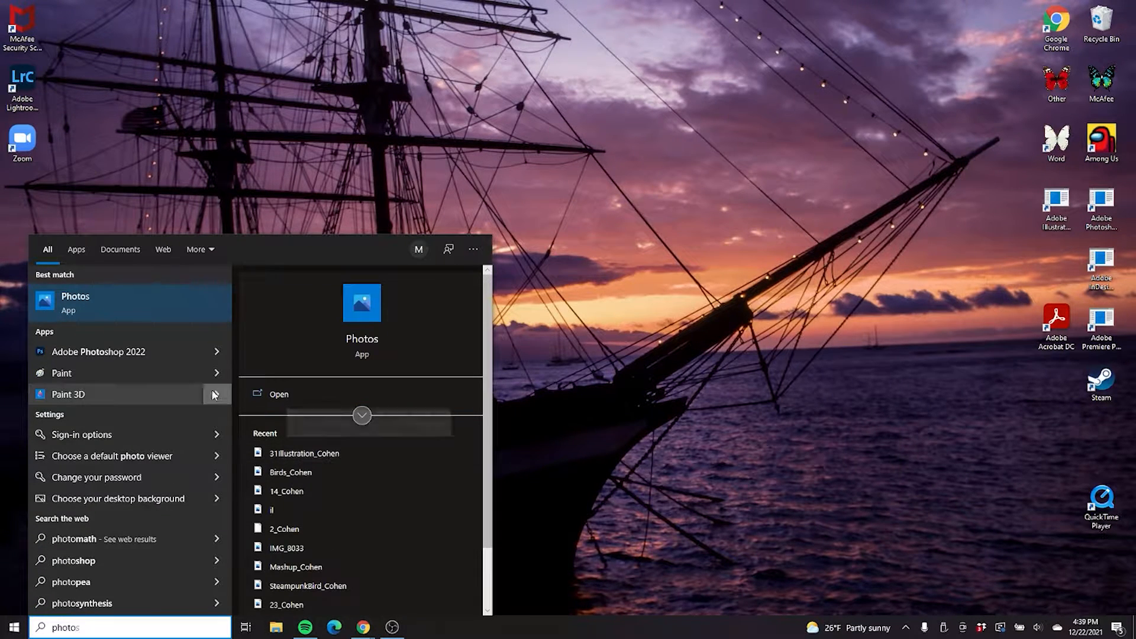
text(s)
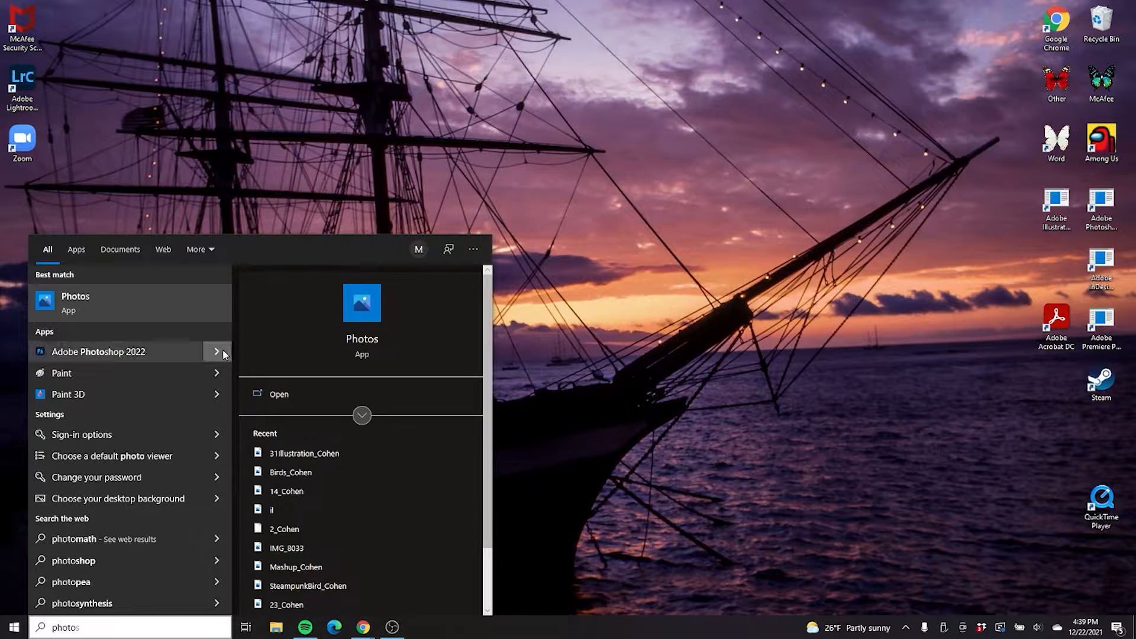
key(Down)
click(281, 394)
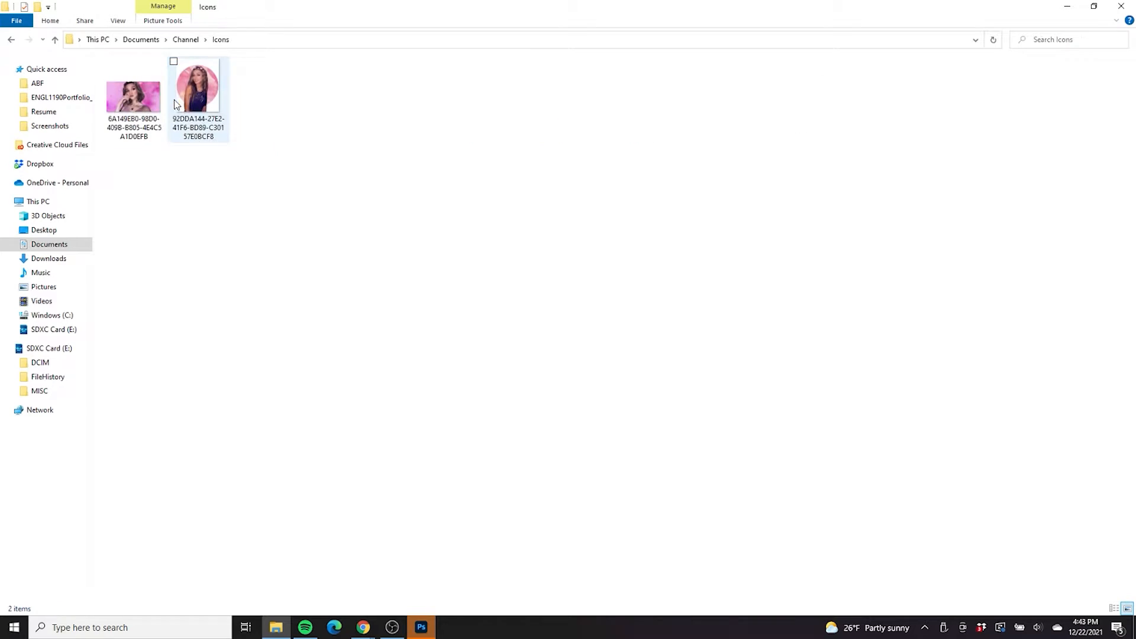
Go from the Icons folder to the Banner folder inside Channel and select the banner image with the white border.
click(11, 39)
double_click(133, 95)
click(160, 113)
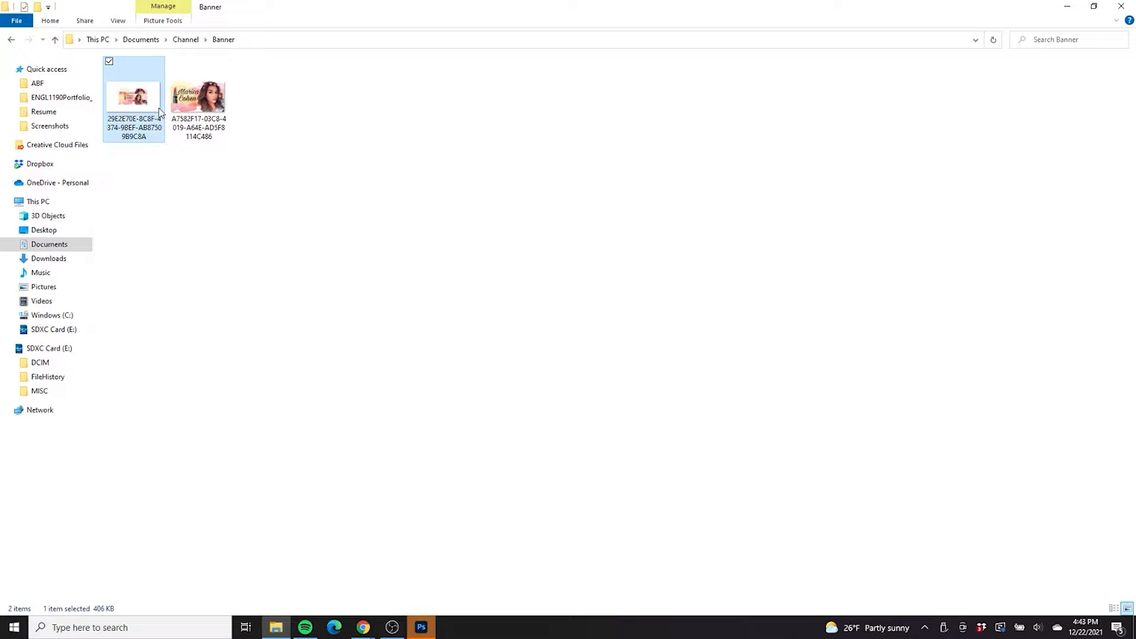
Open the white-bordered banner image with Adobe Photoshop 2022.
right_click(158, 108)
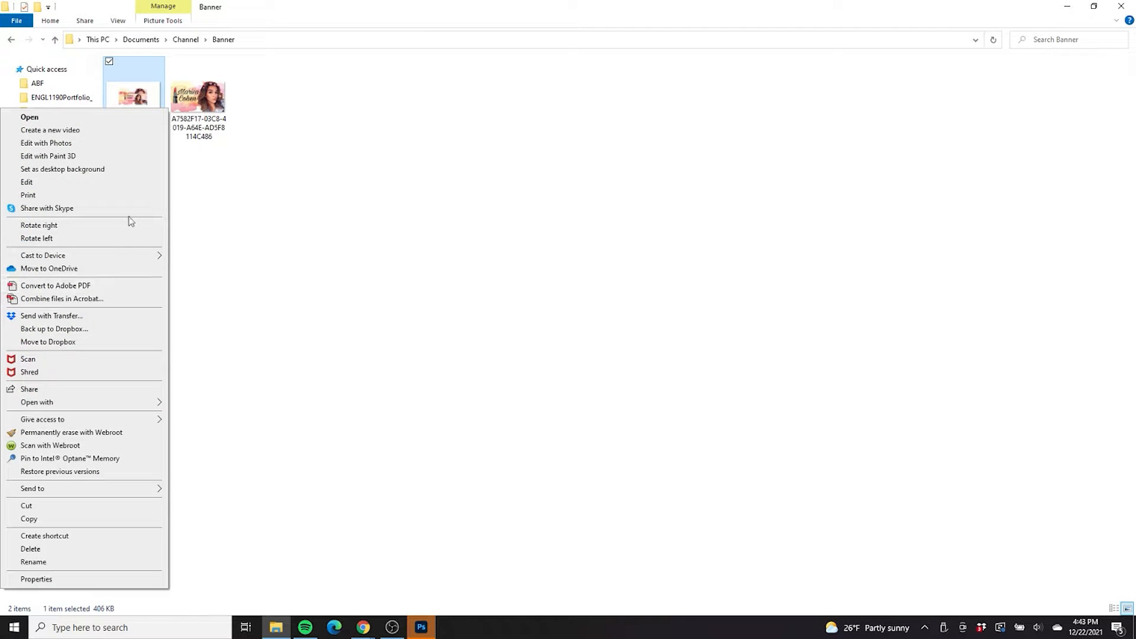
click(421, 627)
click(418, 631)
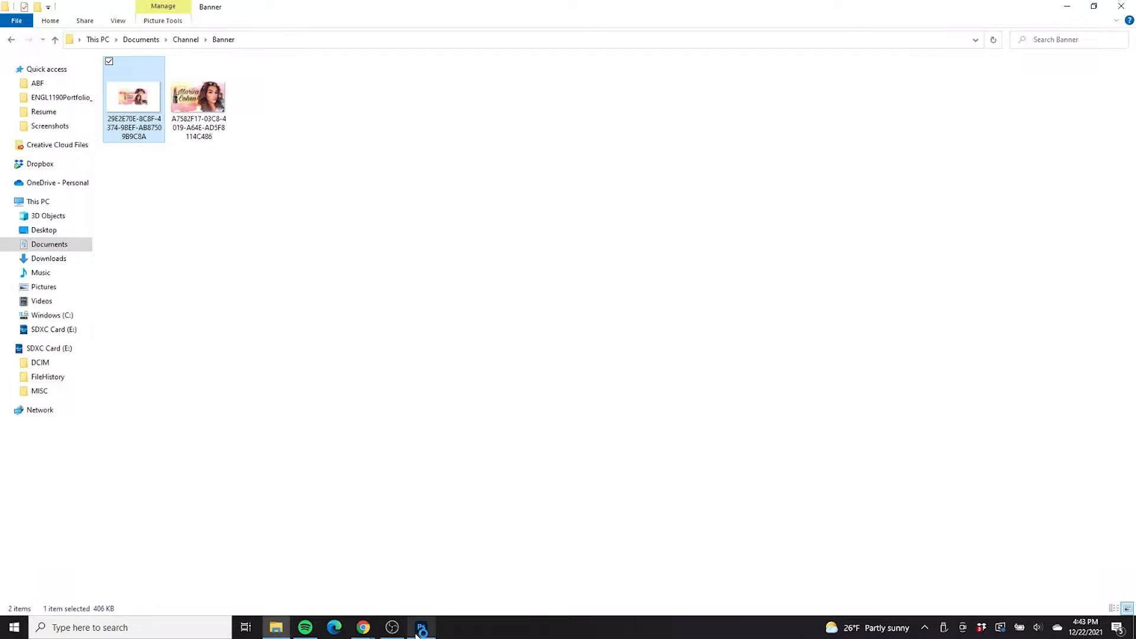
right_click(122, 92)
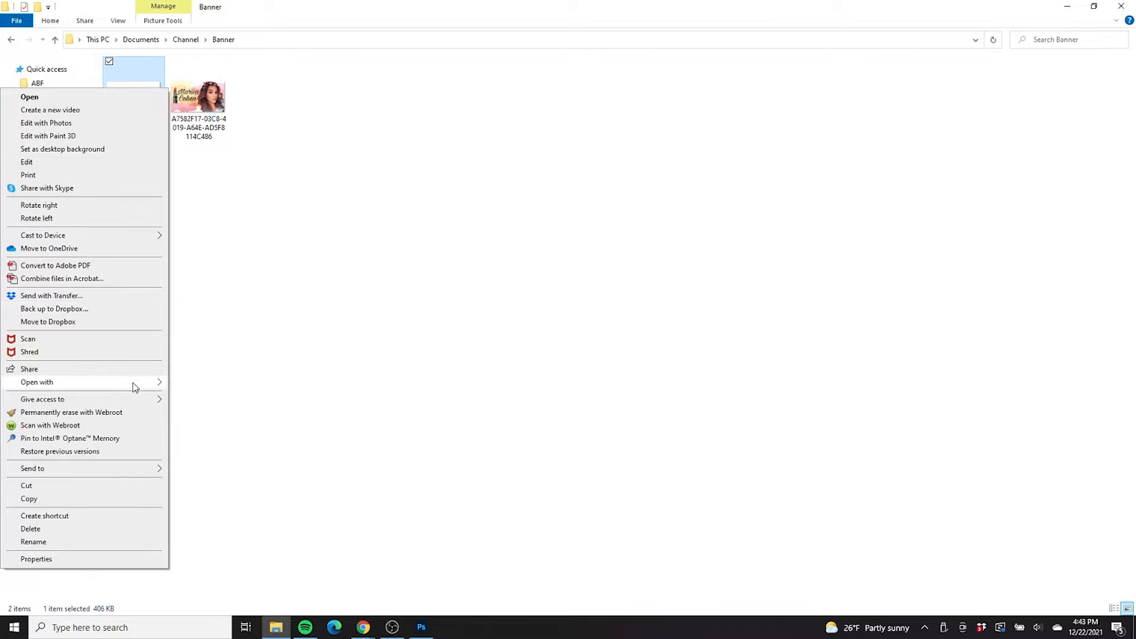
mouse_move(134, 383)
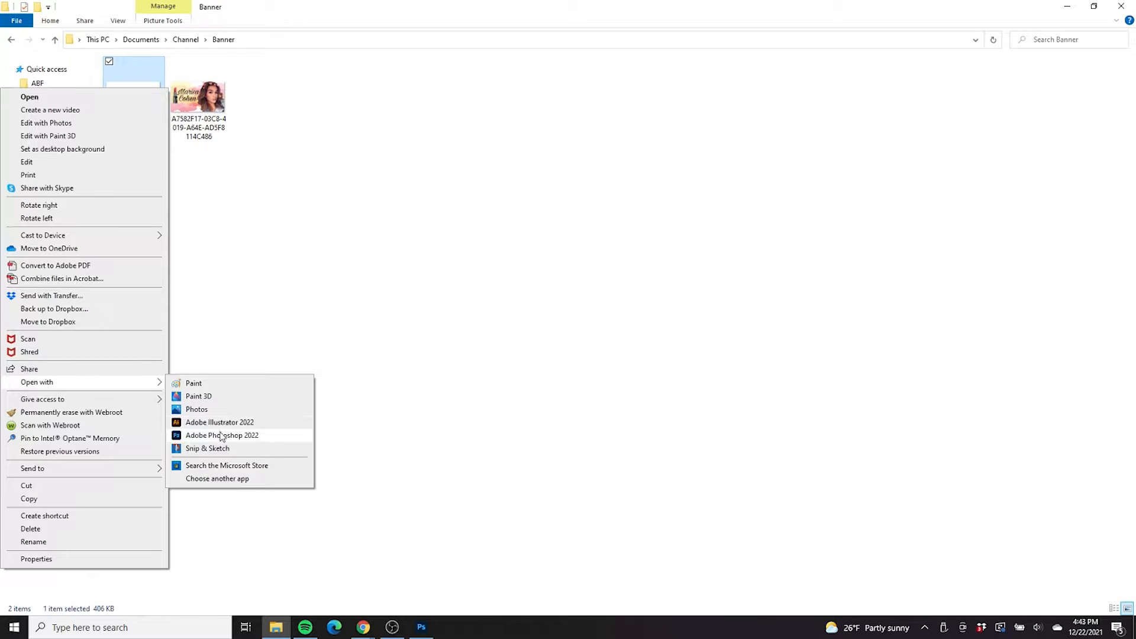
click(223, 436)
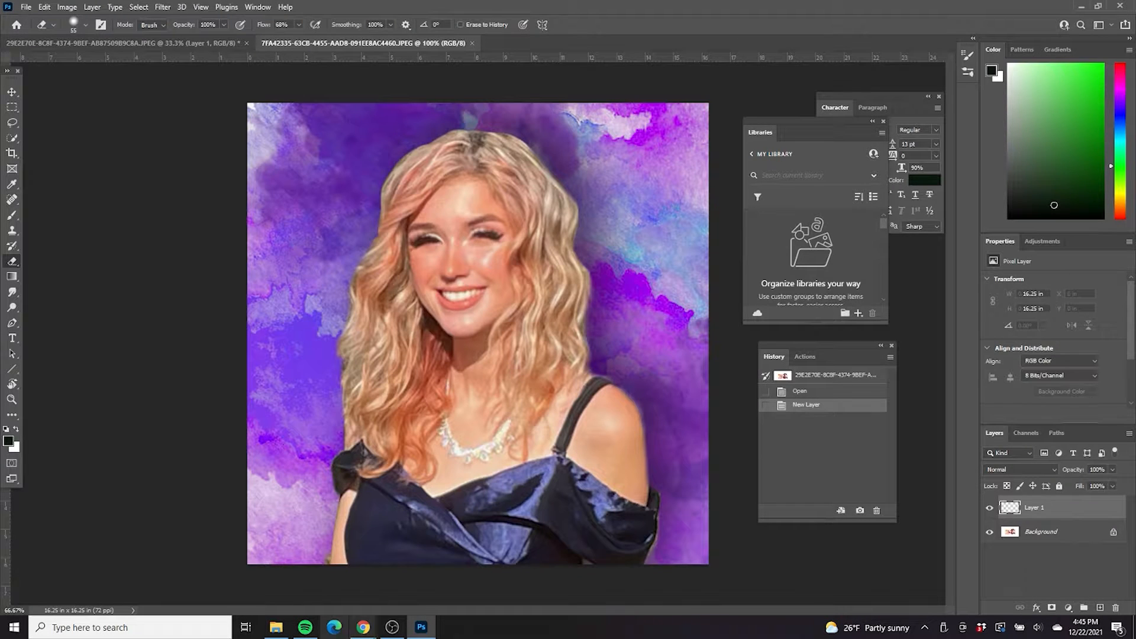
Switch to Chrome and preview the blue and purple watercolor picture from the "purple watercolor background" image results, closing the preview when finished.
mouse_move(362, 626)
click(410, 594)
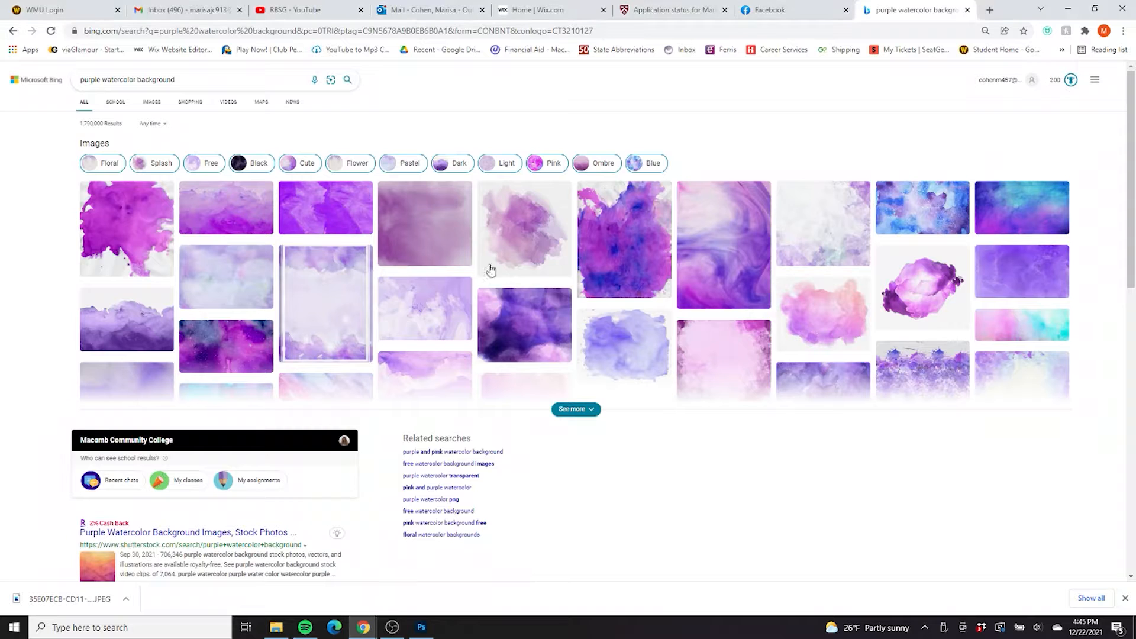
click(421, 627)
click(421, 626)
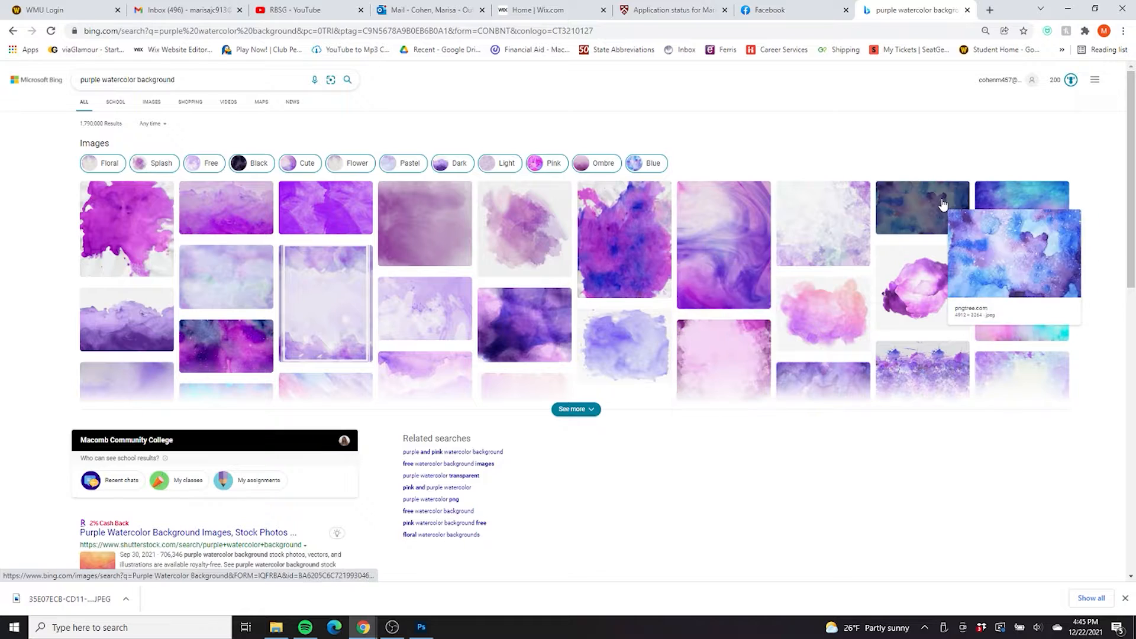
click(910, 228)
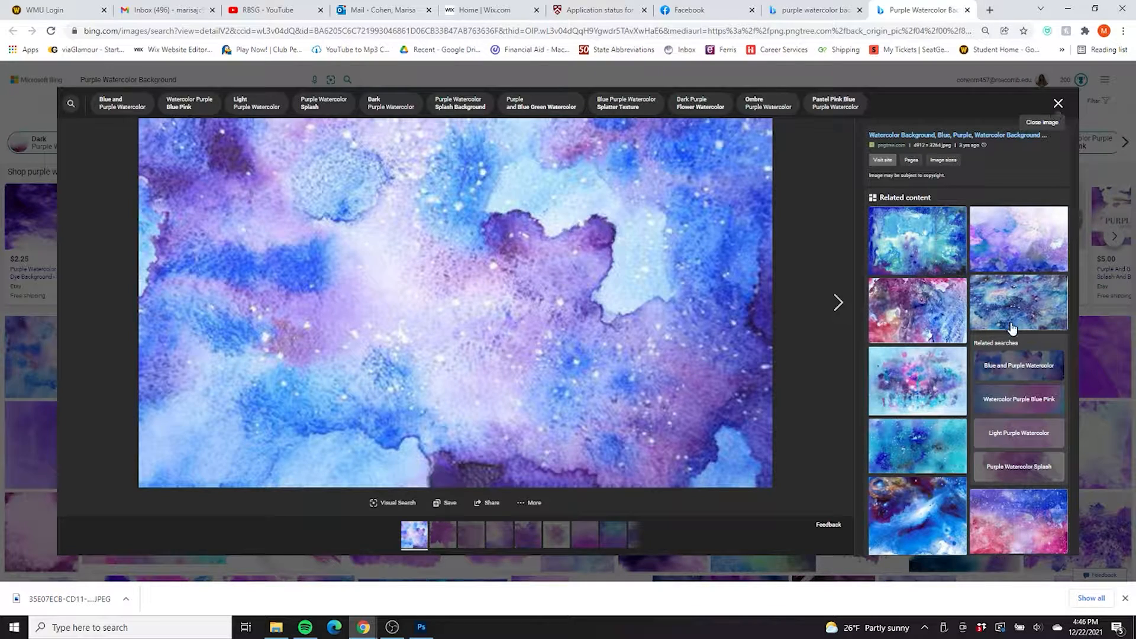
click(1012, 328)
click(1058, 103)
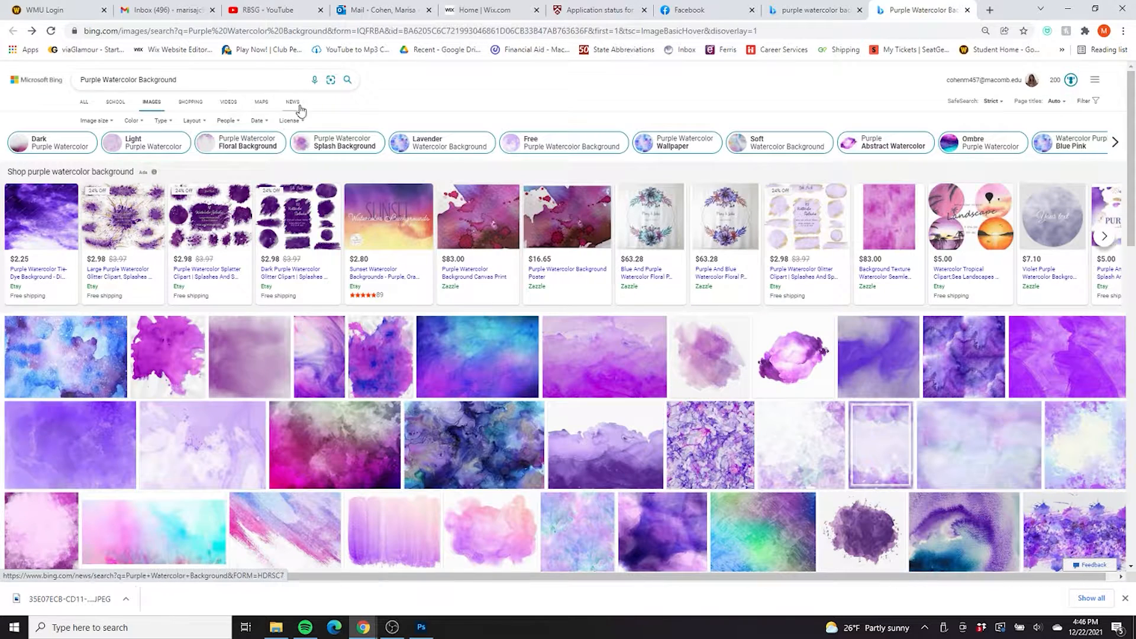
Filter the purple watercolor image results to the Extra large size and open the vivid purple and pink texture.
click(97, 122)
click(101, 194)
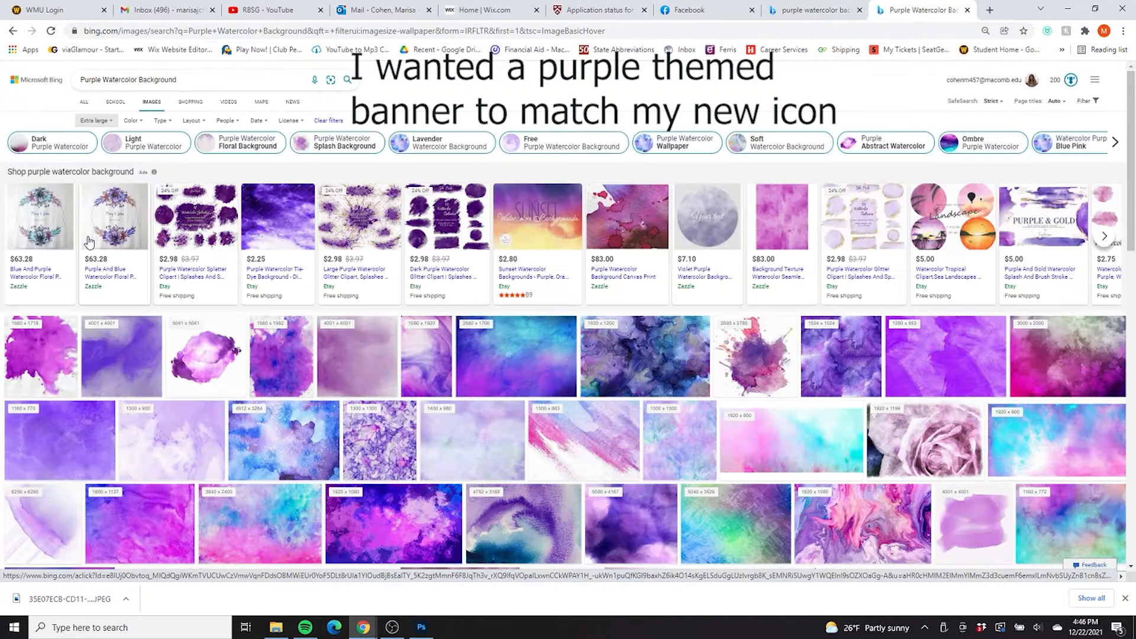
scroll(390, 361, down, 3)
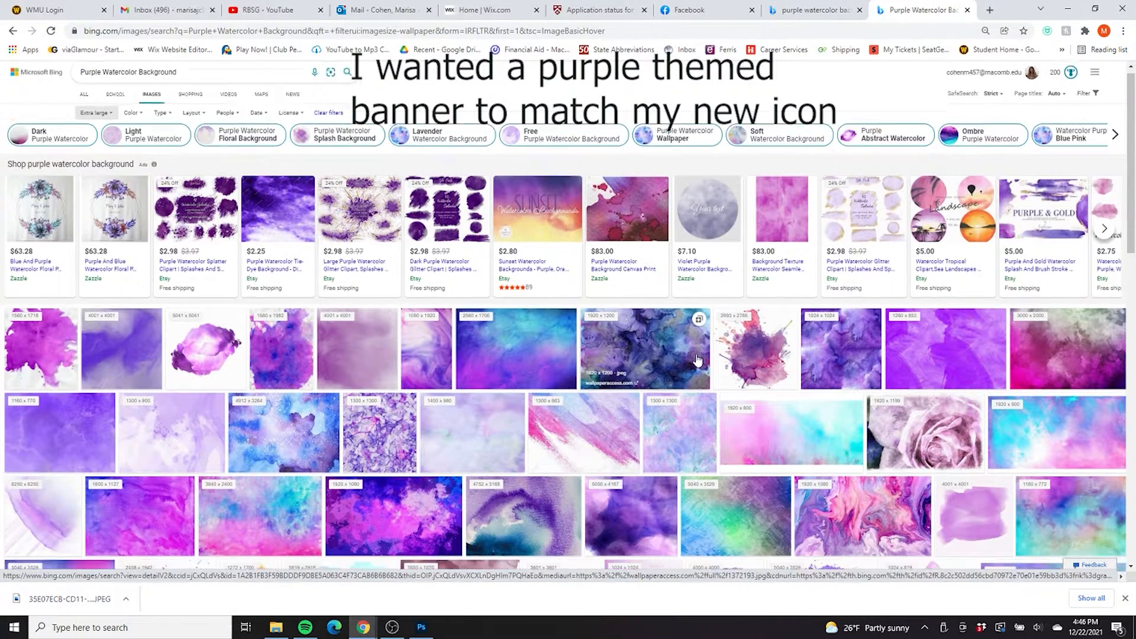
scroll(391, 361, down, 3)
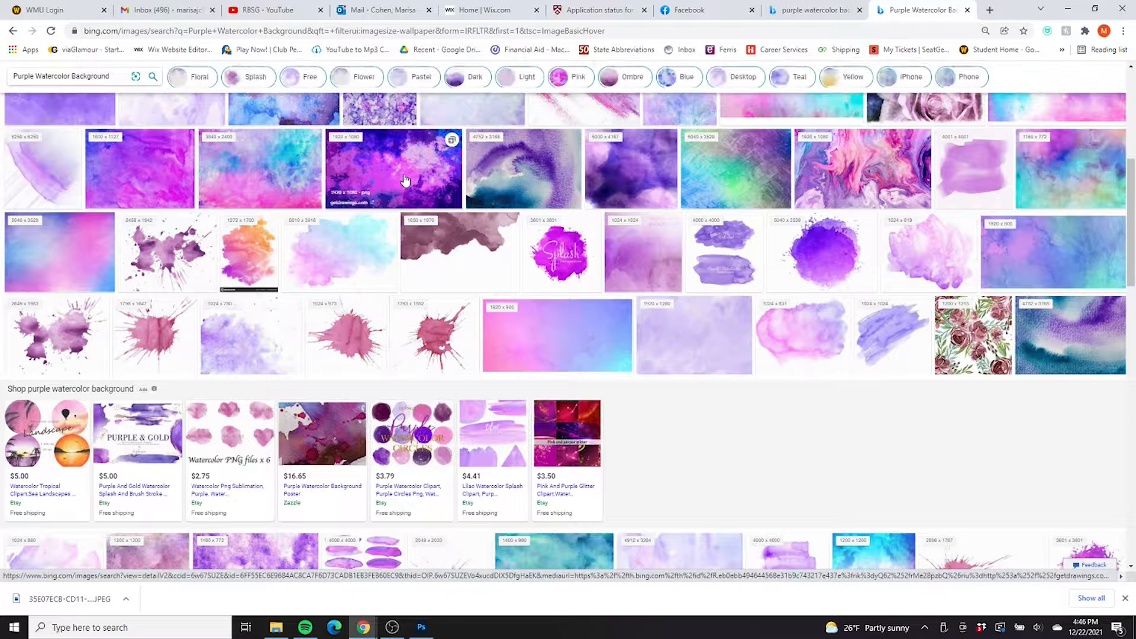
click(402, 195)
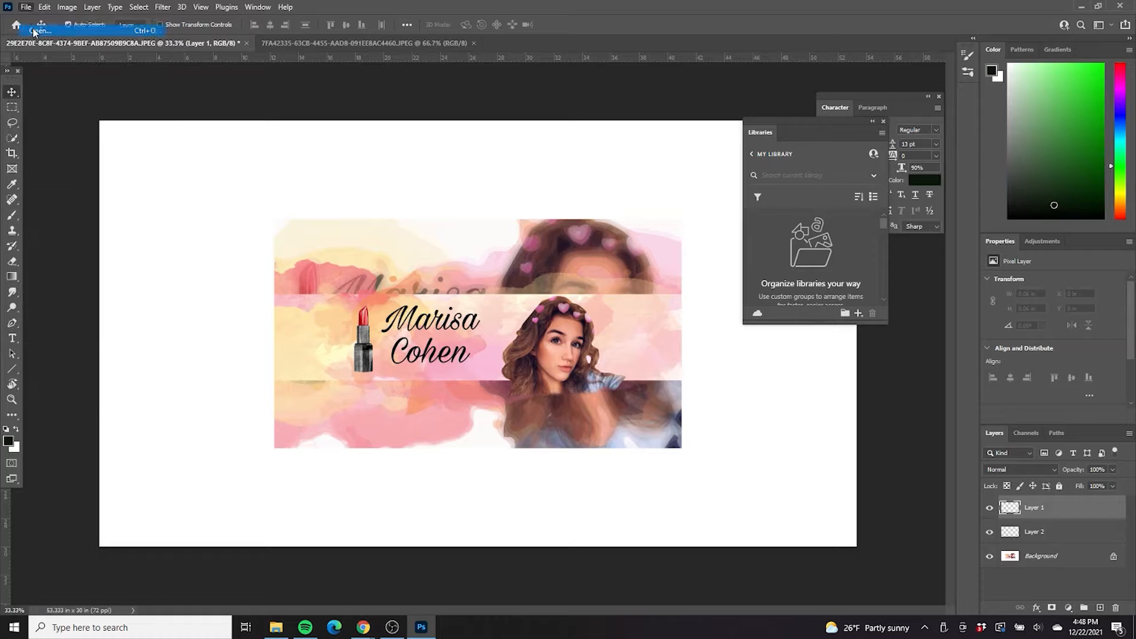
Open 12754_purple.jpg in Photoshop and unlock its background layer.
key(ctrl+o)
double_click(181, 166)
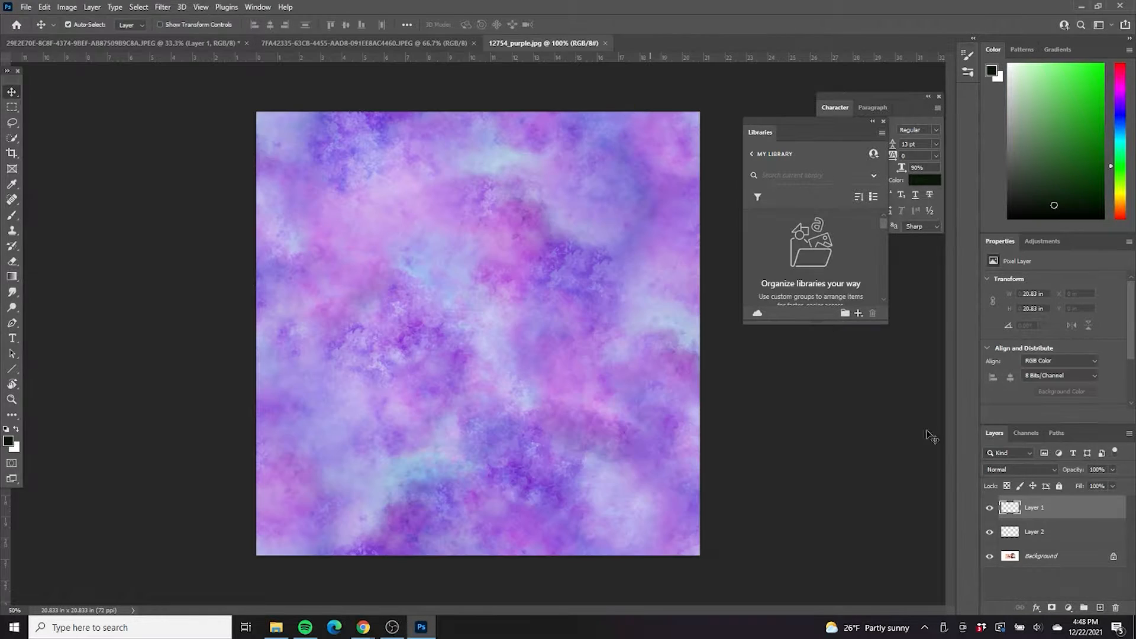
click(1113, 509)
Delete the two empty layers from the banner document and bring the purple texture in as a new layer.
drag(1113, 513, 1073, 535)
key(Delete)
click(1067, 510)
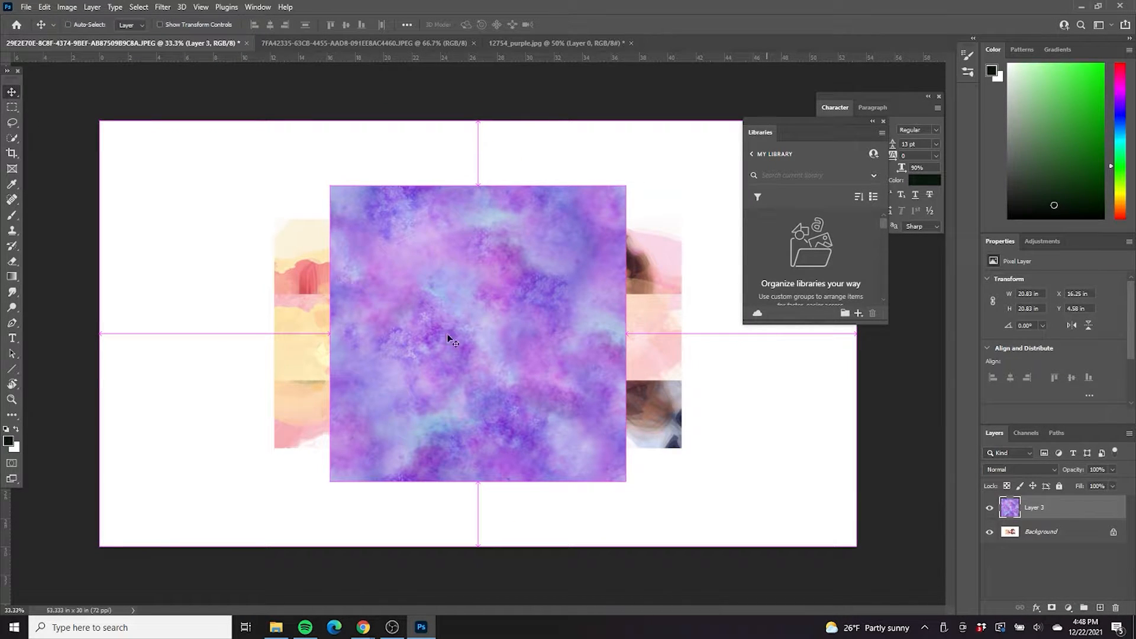
Free-transform the purple texture over the old banner, scaling it to about 144.6% without rotation so it spans the banner's full width.
key(ctrl+t)
drag(563, 262, 535, 353)
drag(635, 478, 597, 300)
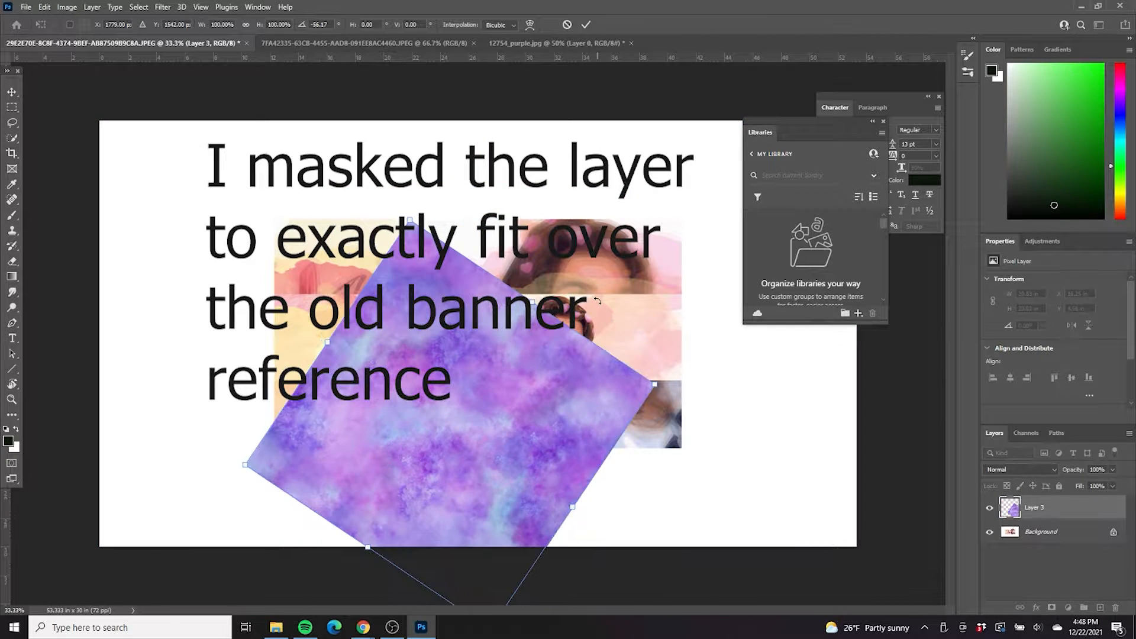
key(ctrl+z)
drag(547, 368, 519, 314)
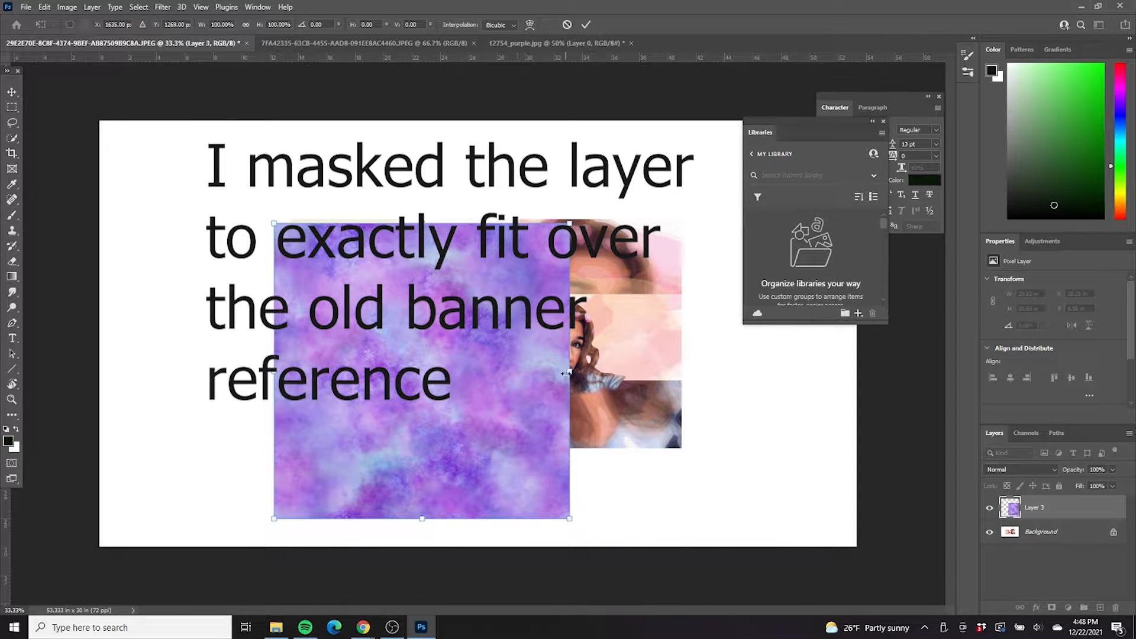
mouse_move(565, 373)
mouse_down()
mouse_move(684, 362)
mouse_move(569, 372)
mouse_up()
drag(487, 386, 482, 297)
drag(569, 427, 707, 547)
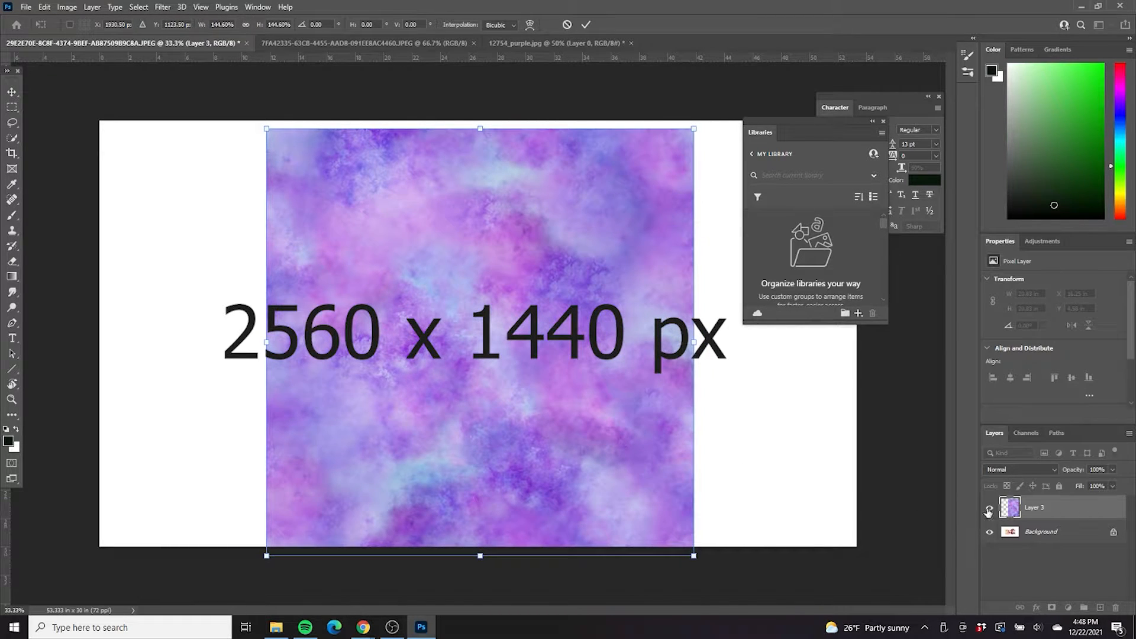
Hide the texture layer and draw a rectangular marquee selection exactly around the outer edge of the old banner.
click(989, 511)
drag(11, 108, 59, 103)
drag(275, 222, 681, 448)
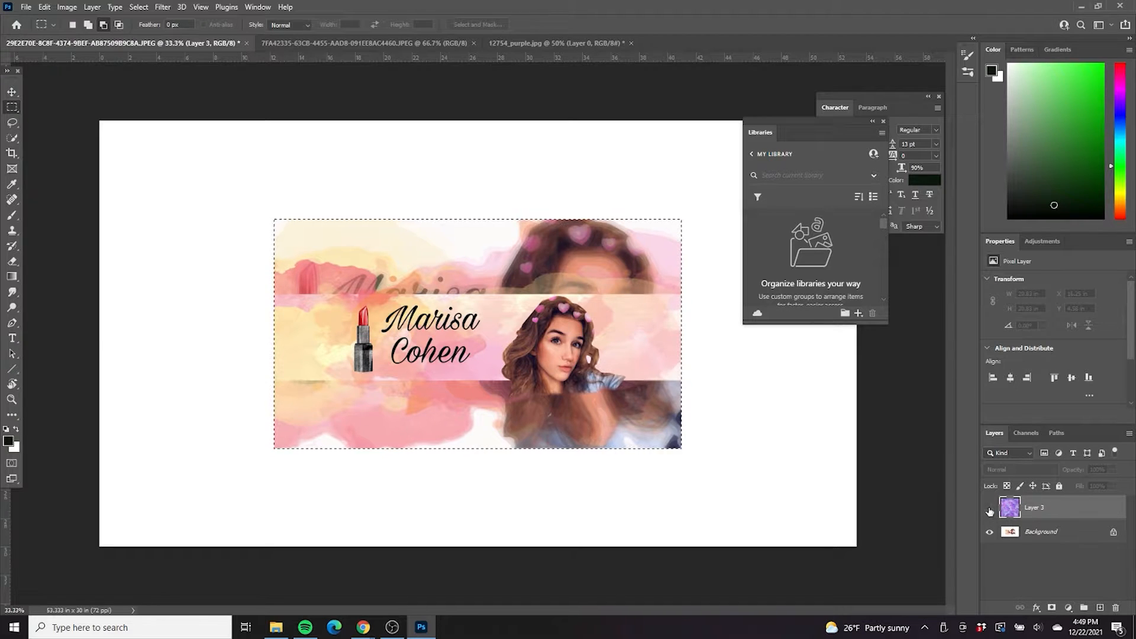
Show the purple texture layer again and duplicate it.
click(989, 511)
drag(1044, 511, 1100, 608)
Add a layer mask to Layer 3 that limits the texture to the selected banner rectangle.
click(1039, 534)
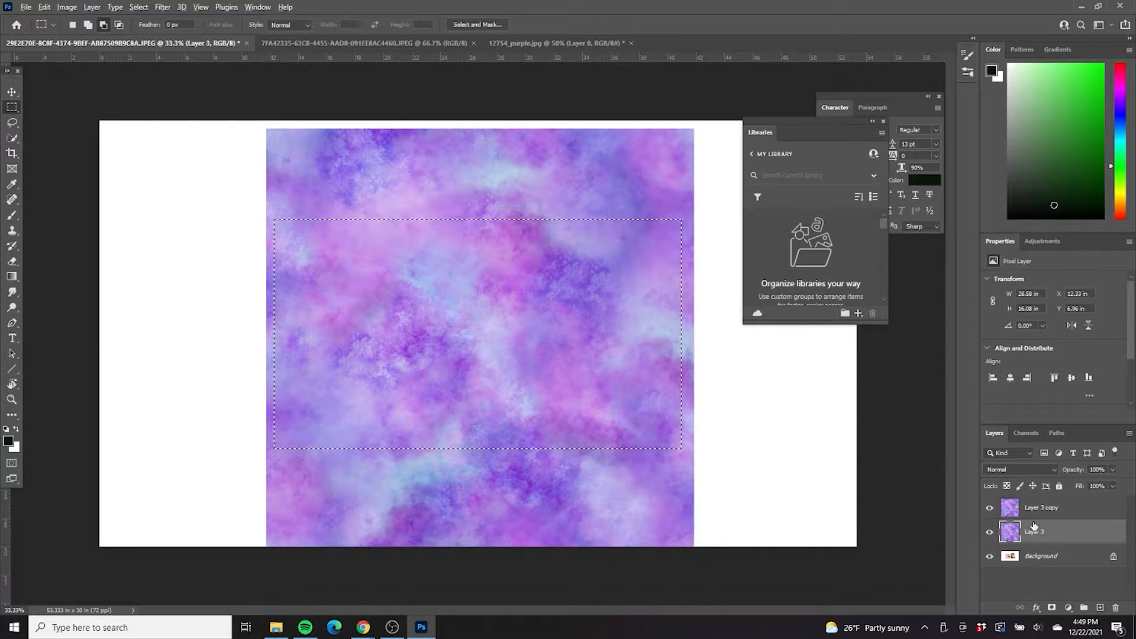
key(alt+BackSpace)
click(1010, 558)
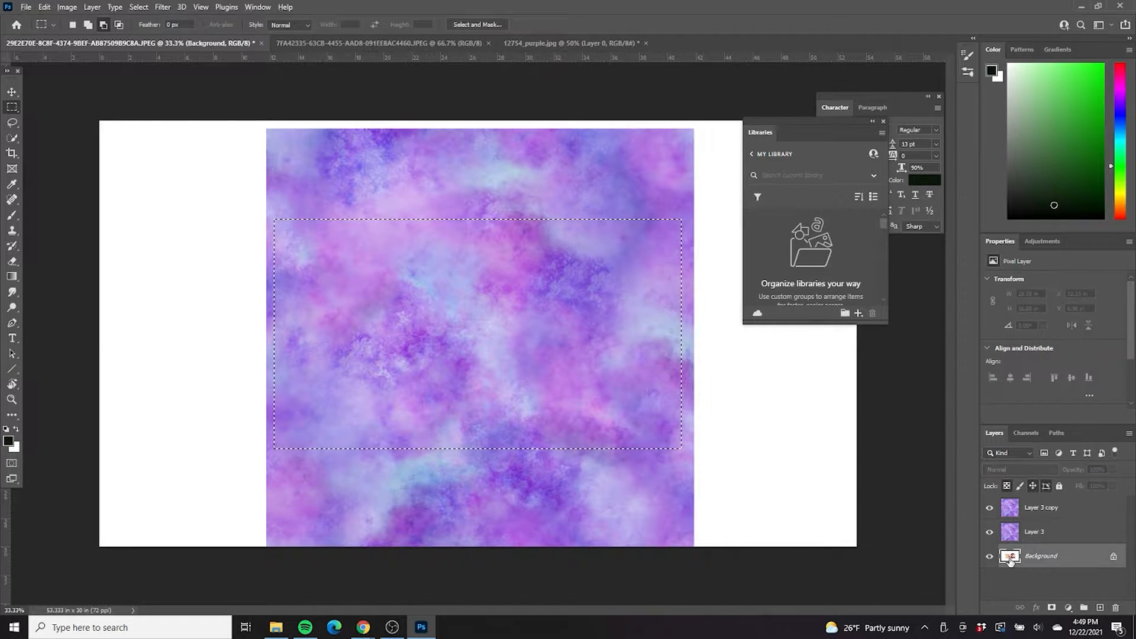
click(1032, 532)
click(1051, 607)
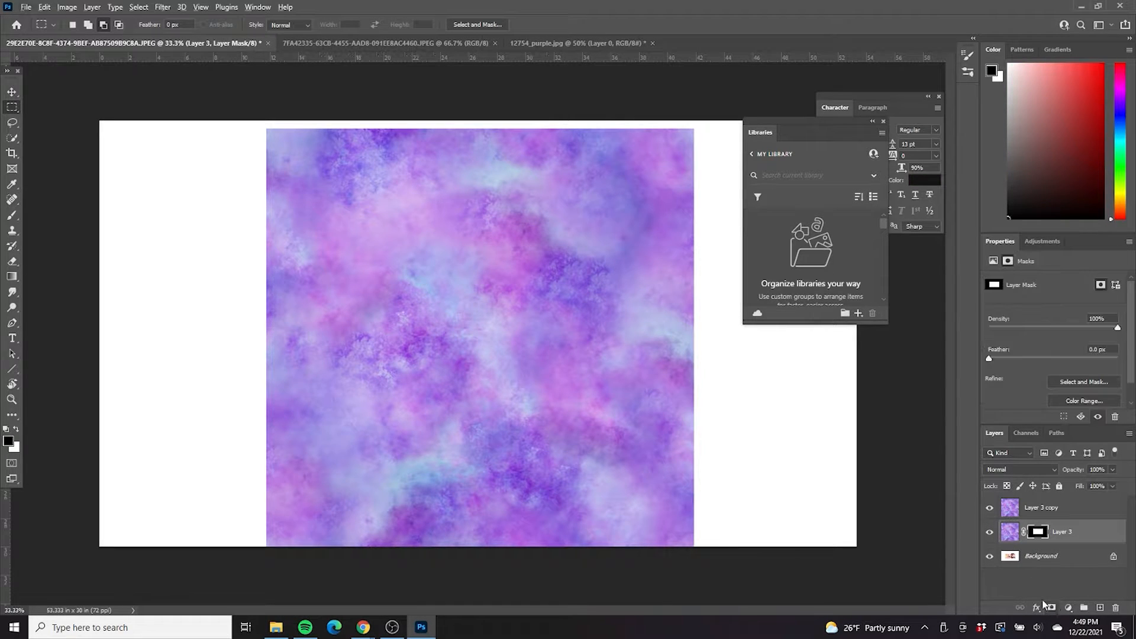
Hide the duplicated texture layer and lower the opacity of the masked Layer 3 to about half so the old banner shows through.
click(1012, 562)
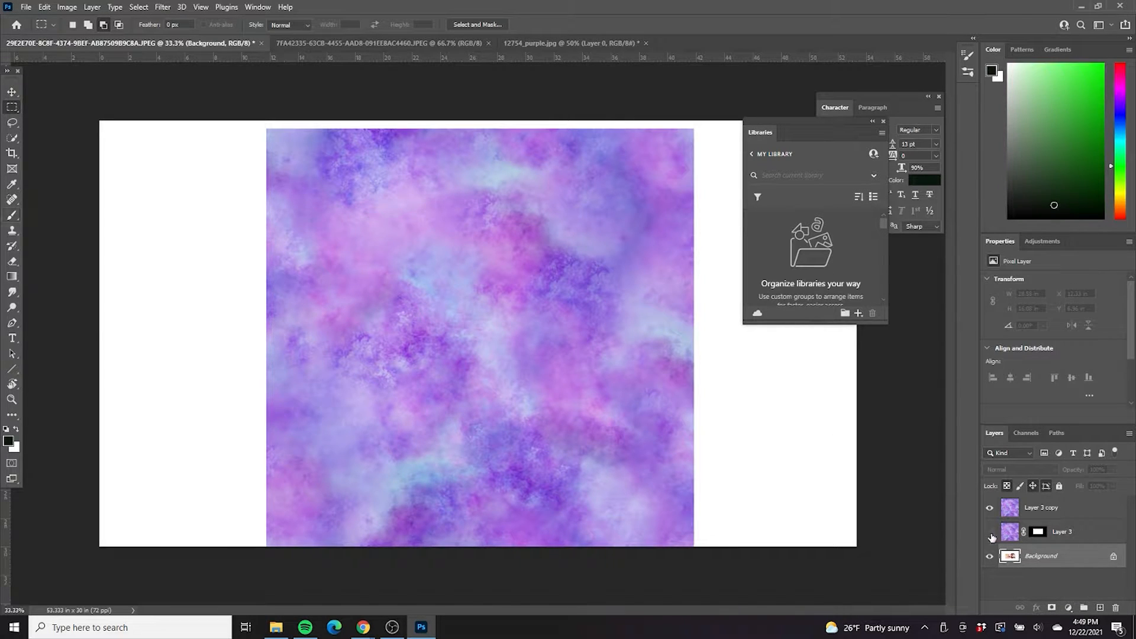
ctrl+click(1039, 532)
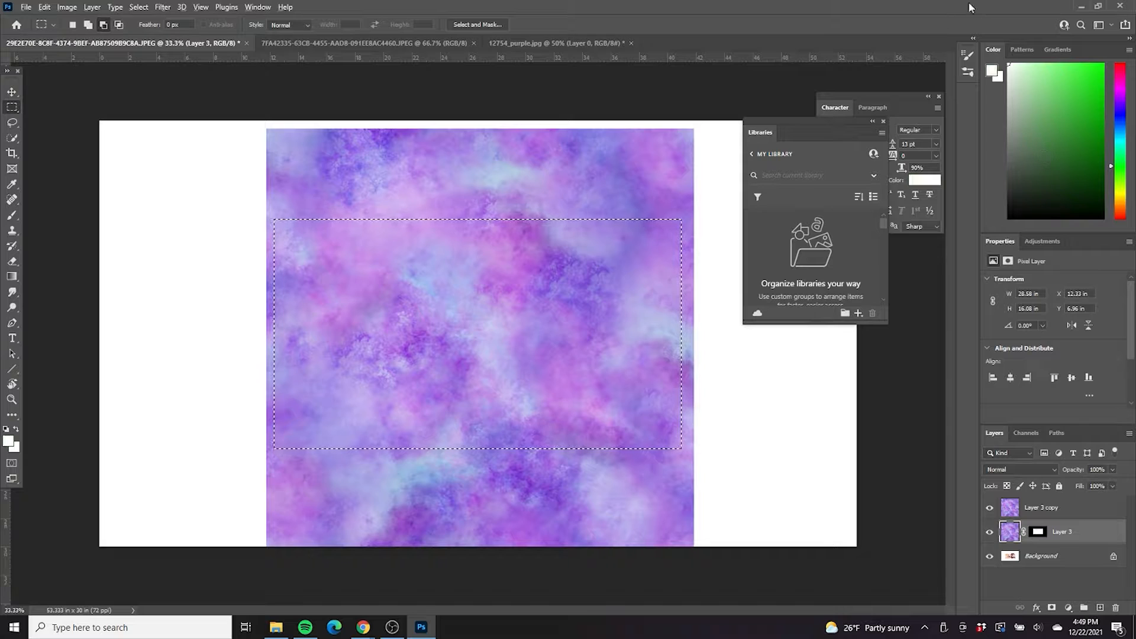
click(989, 507)
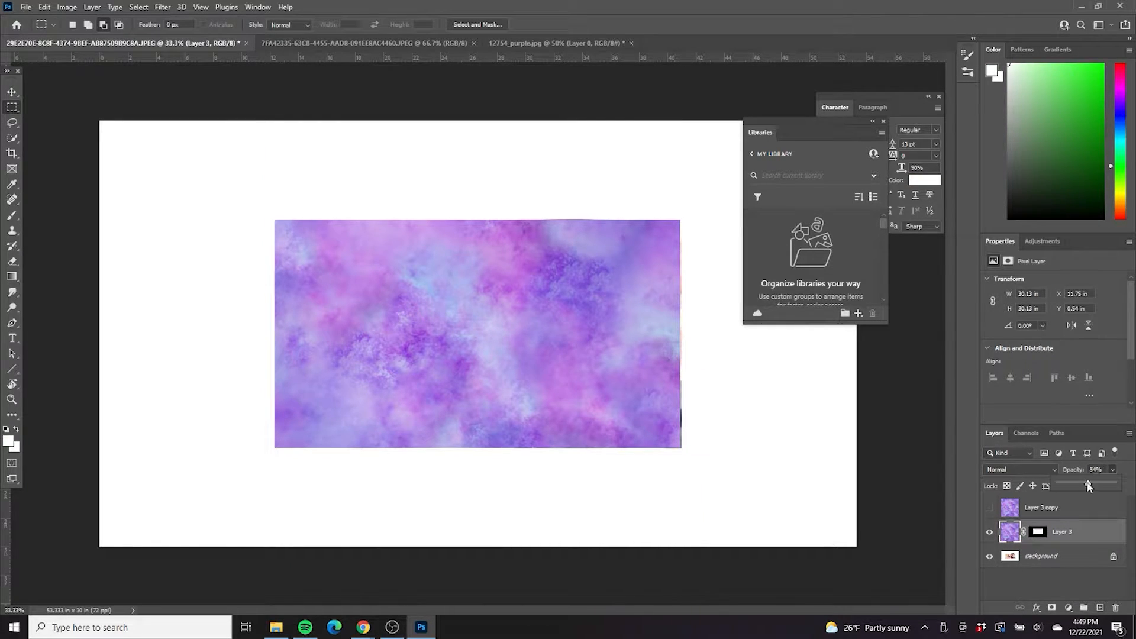
drag(1088, 487, 1084, 486)
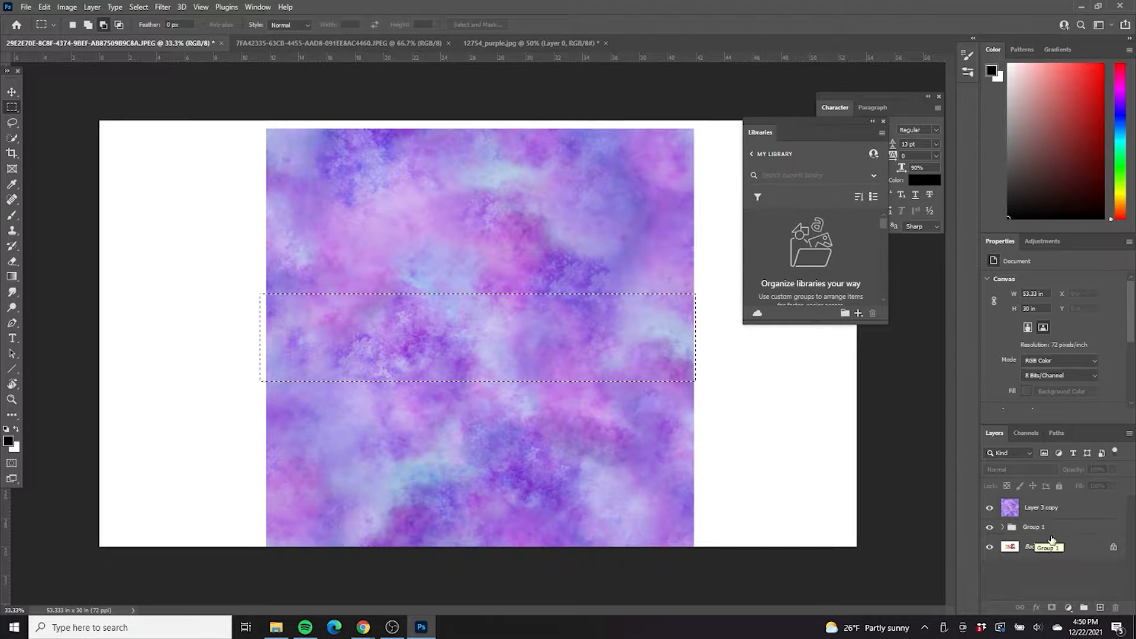
Add a layer mask to Layer 3 copy from the horizontal strip selection across the middle of the banner.
click(1047, 508)
click(1051, 607)
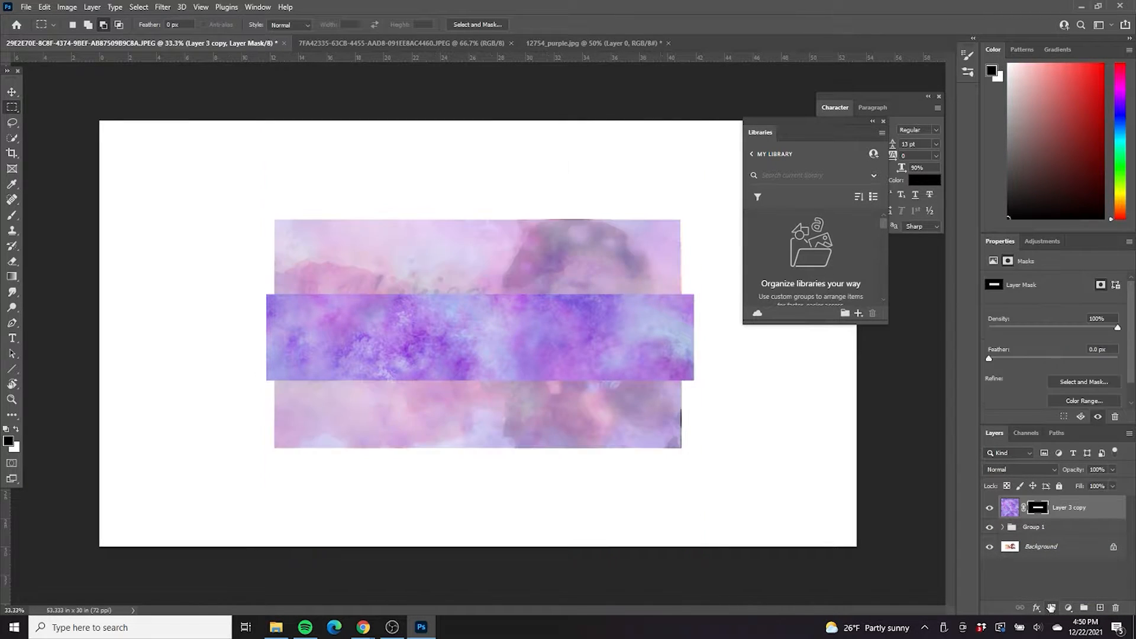
key(v)
Toggle the visibility of Background and Group 1 to check the masked areas, and hide Layer 3 copy.
click(989, 546)
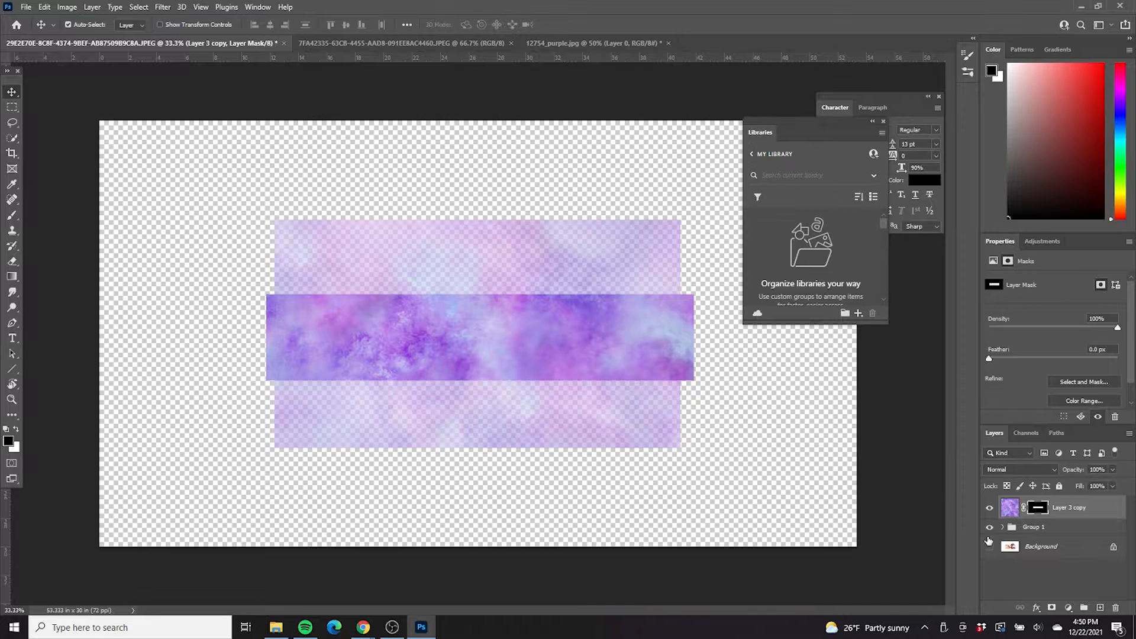
click(990, 527)
click(989, 528)
click(990, 547)
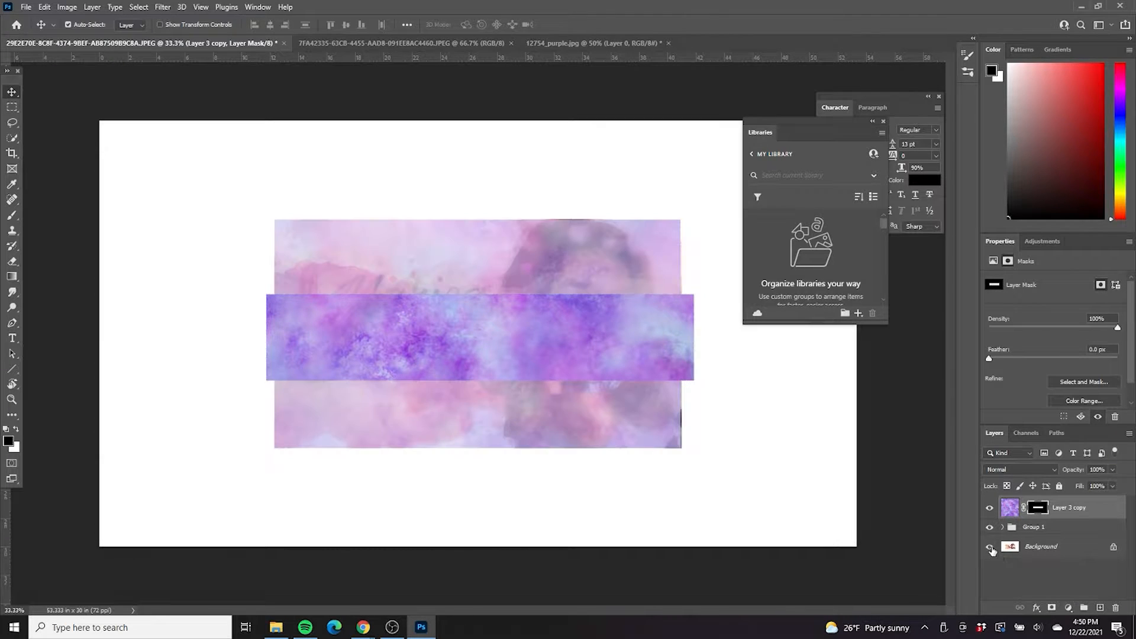
click(989, 510)
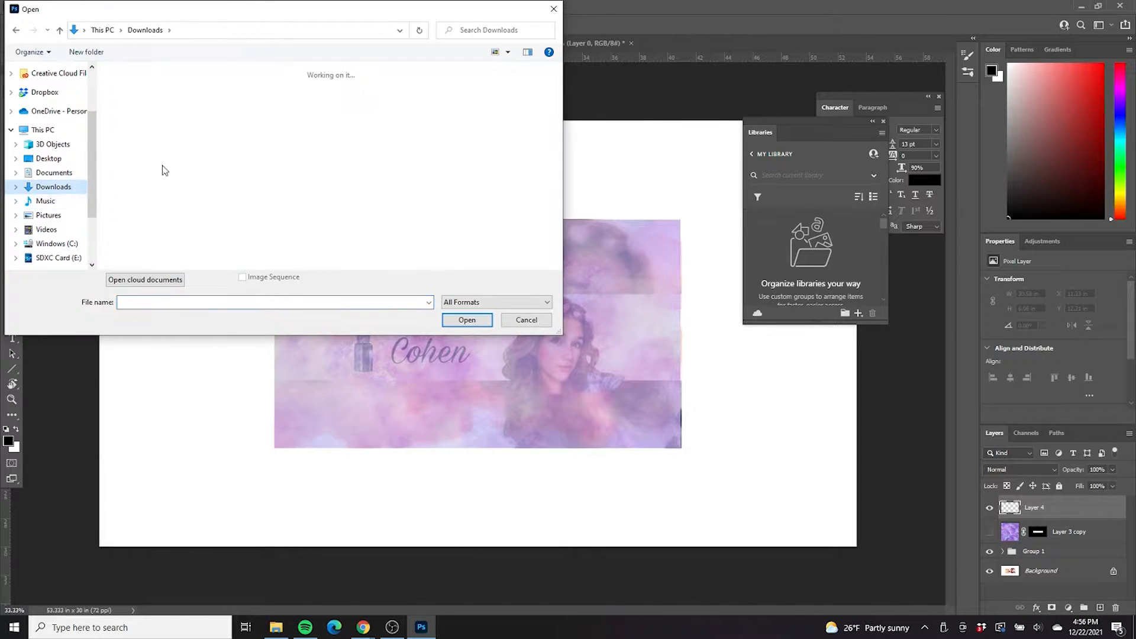
Open IMG_4093.JPG and select the woman with the Quick Selection tool, excluding the wall beside her hair.
click(461, 322)
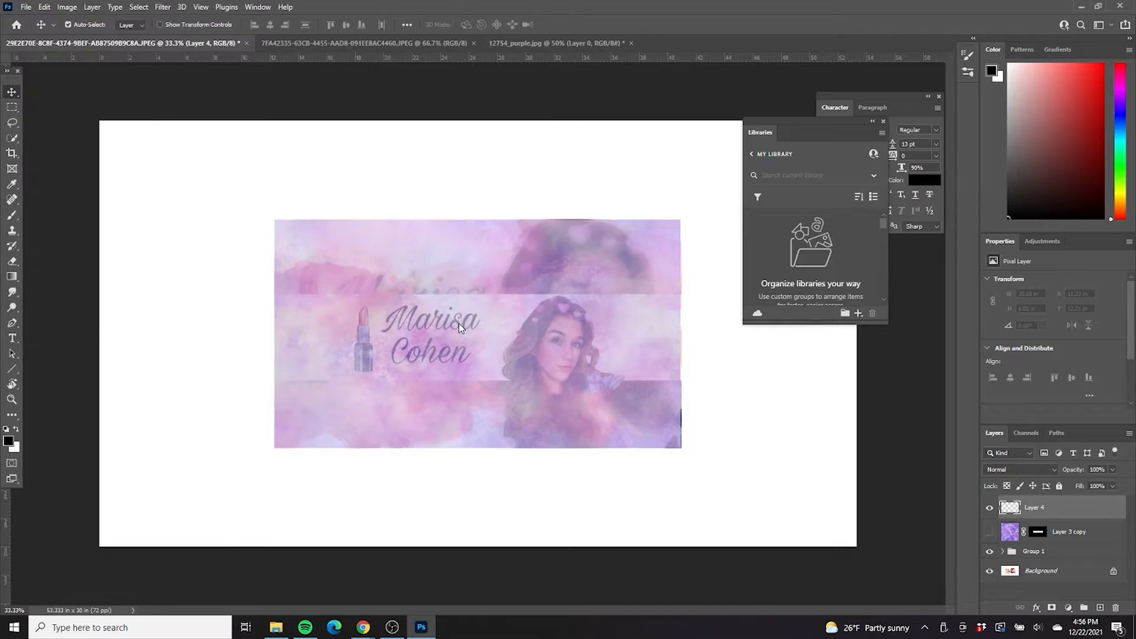
click(11, 139)
drag(547, 316, 582, 298)
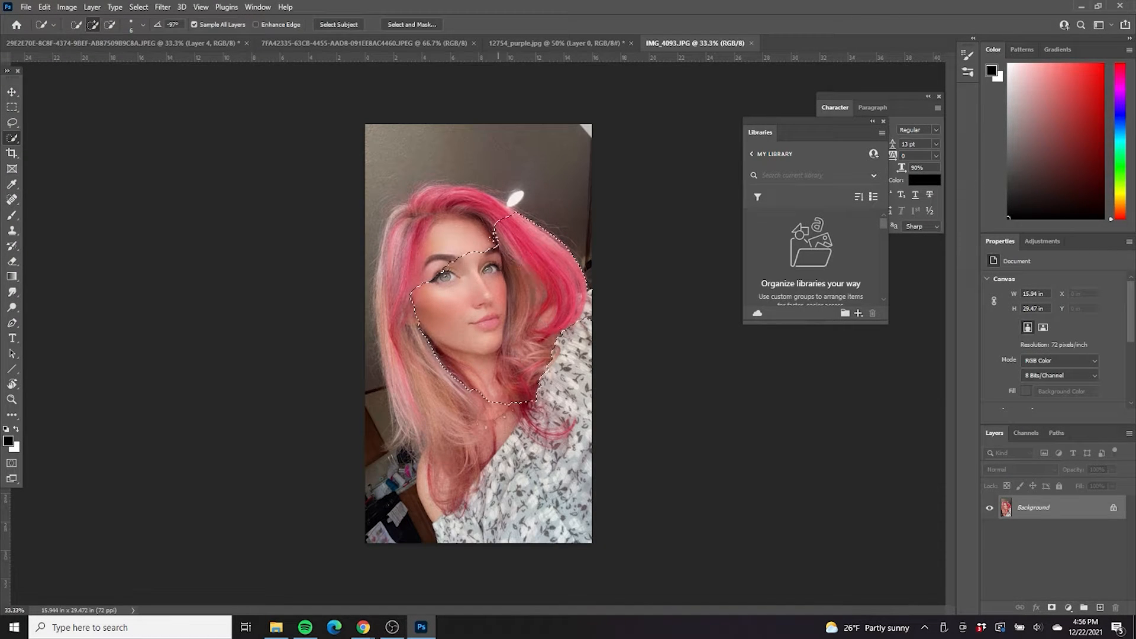
drag(454, 209, 416, 216)
drag(400, 261, 399, 346)
mouse_move(417, 427)
mouse_down()
mouse_move(495, 513)
mouse_move(584, 529)
mouse_move(615, 519)
mouse_move(571, 390)
mouse_move(537, 361)
mouse_up()
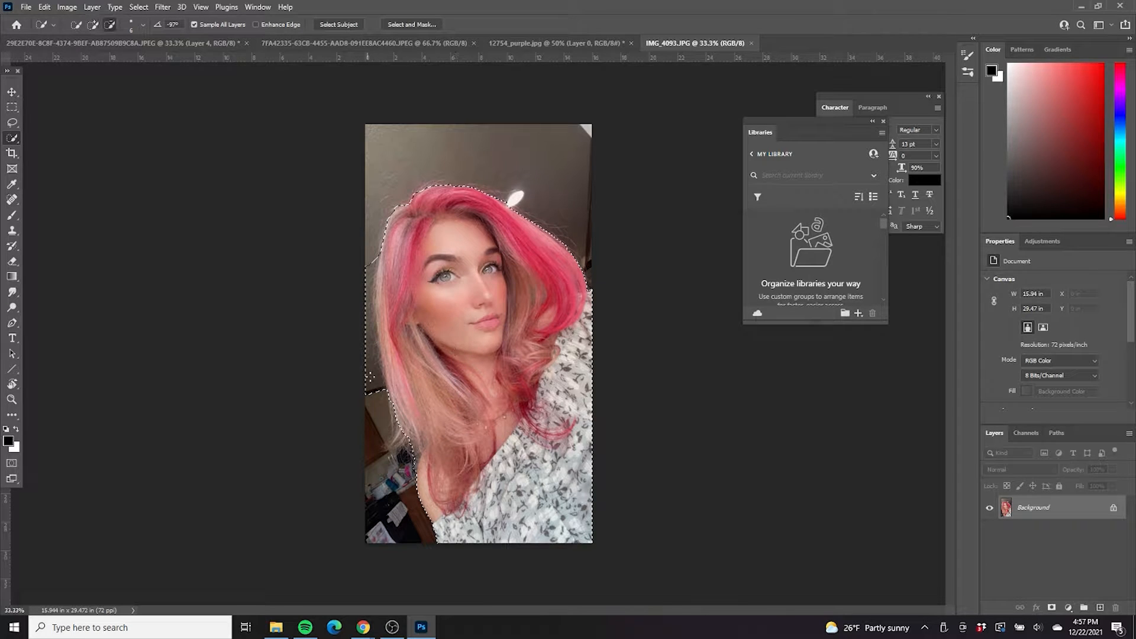
drag(357, 290, 370, 391)
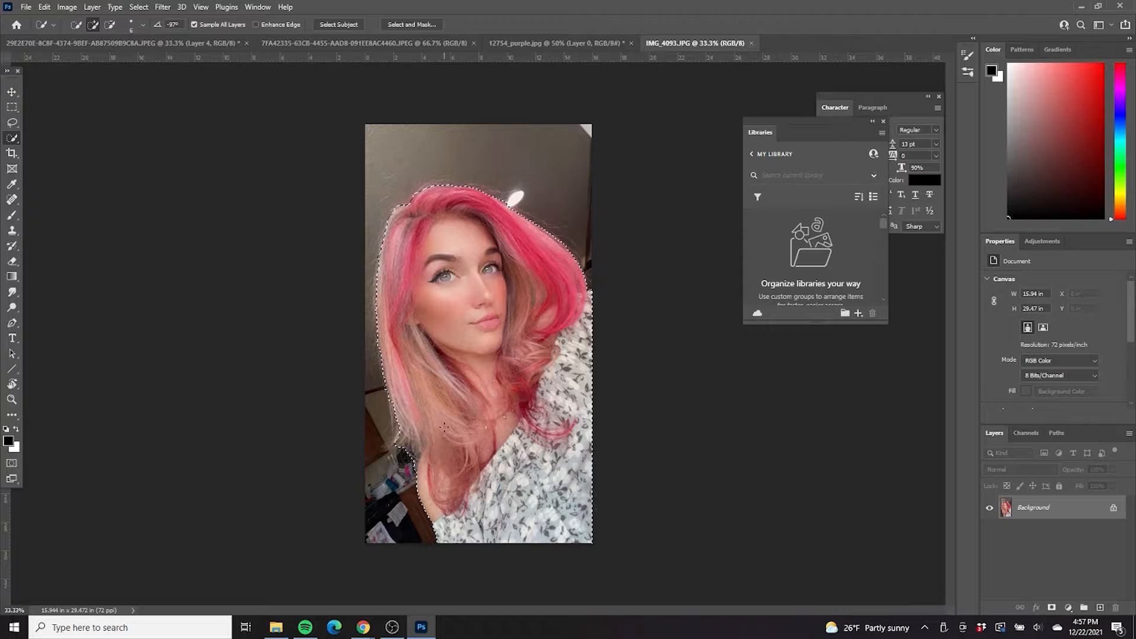
Paste the cut-out woman into the banner document, scale it to about 45%, rotate it about 14°, and place it over the old portrait.
click(515, 44)
click(187, 43)
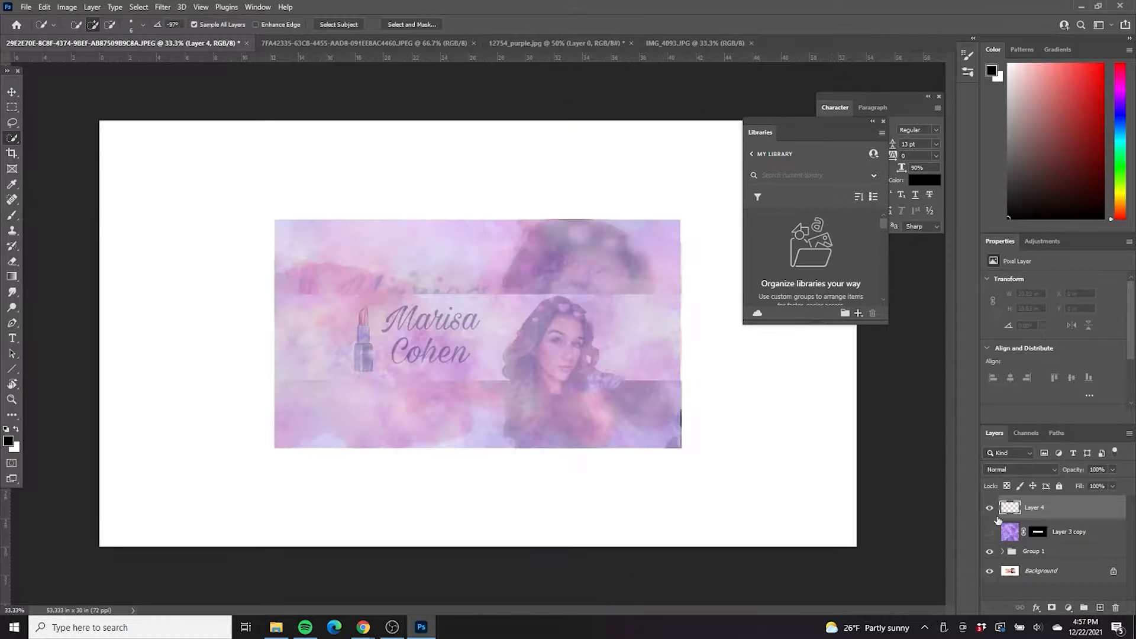
key(ctrl+t)
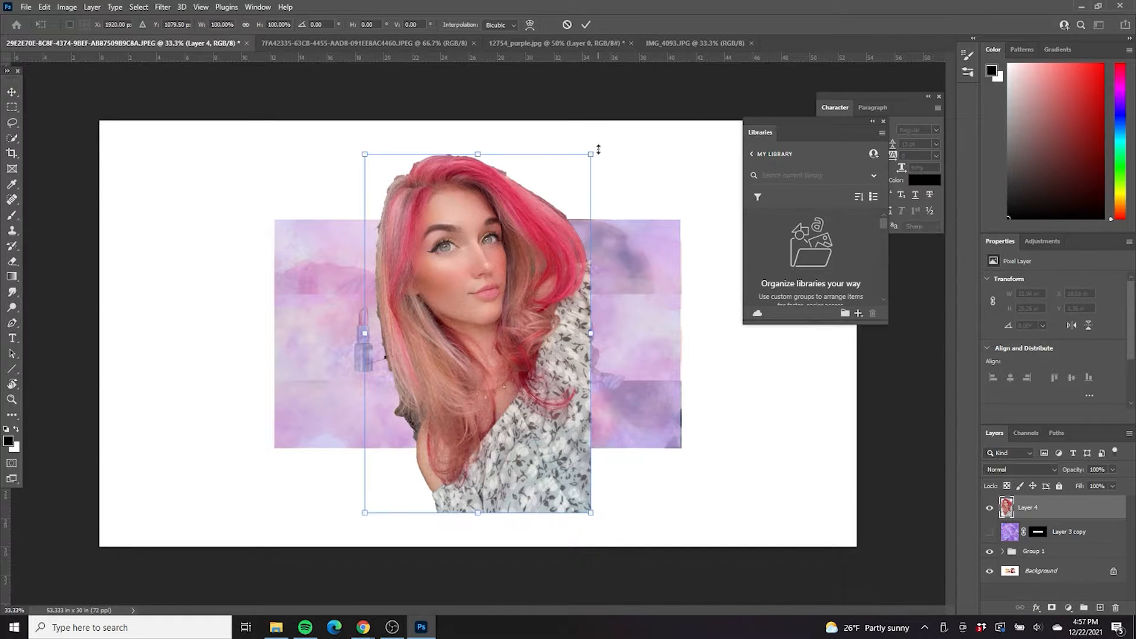
drag(599, 147, 514, 296)
drag(471, 333, 661, 369)
mouse_move(634, 313)
mouse_down()
mouse_move(584, 323)
mouse_move(659, 324)
mouse_move(649, 304)
mouse_up()
mouse_move(586, 333)
mouse_down()
mouse_move(577, 329)
mouse_move(587, 337)
mouse_up()
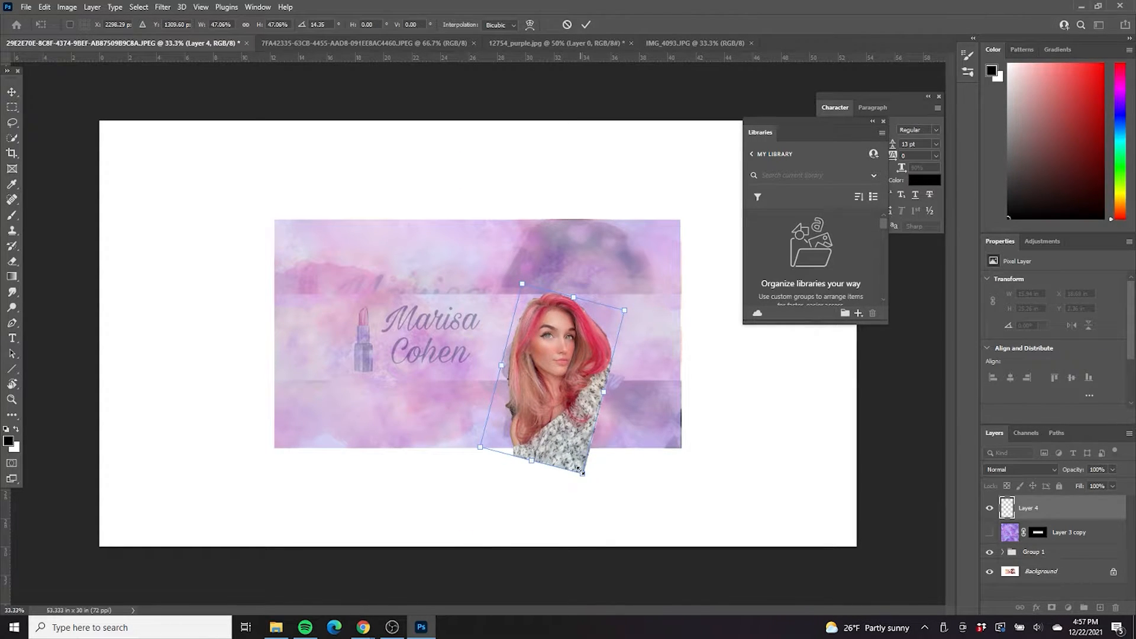
drag(582, 472, 574, 457)
click(583, 25)
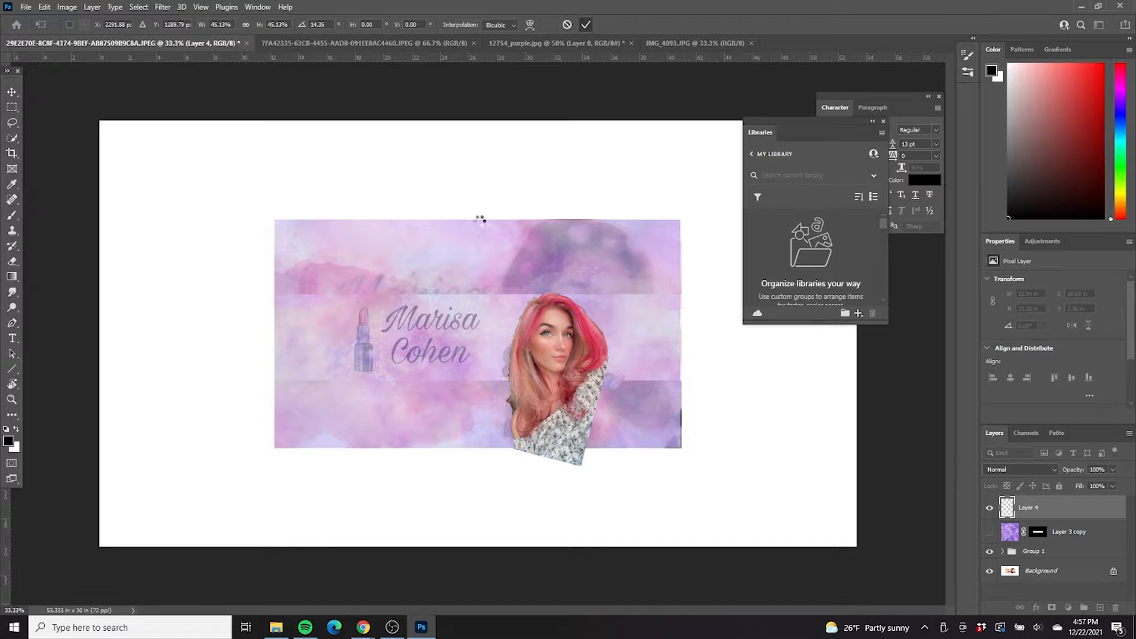
Add a layer mask to Layer 4 and set up a soft 105-pixel brush at 35% opacity.
key(w)
key(ctrl+plus)
key(ctrl+plus)
scroll(487, 232, down, 1)
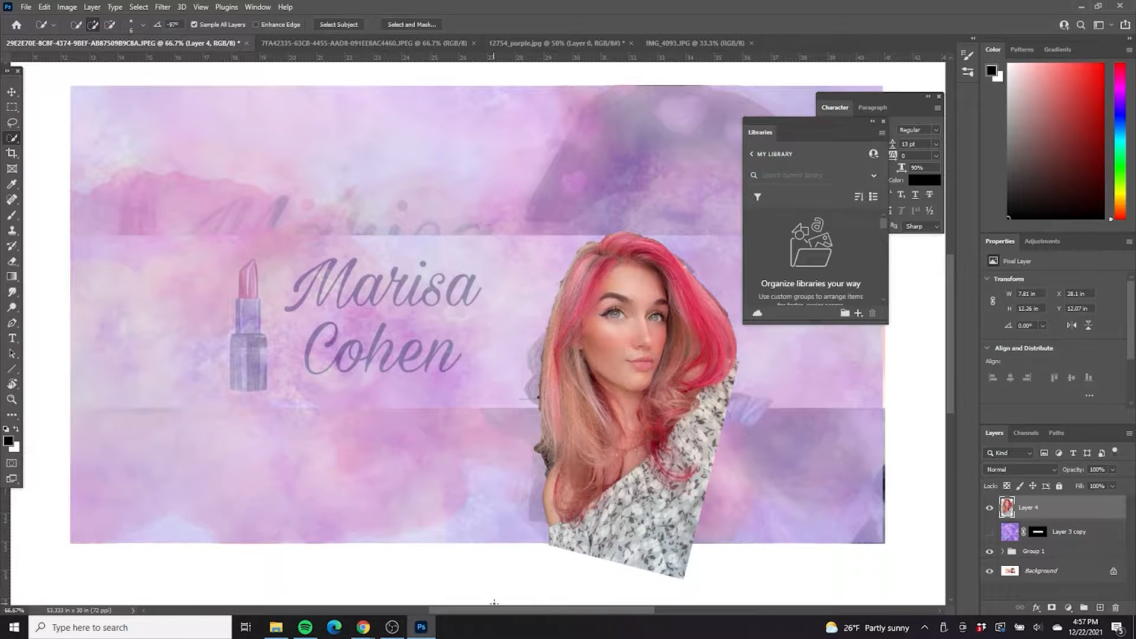
drag(493, 609, 512, 617)
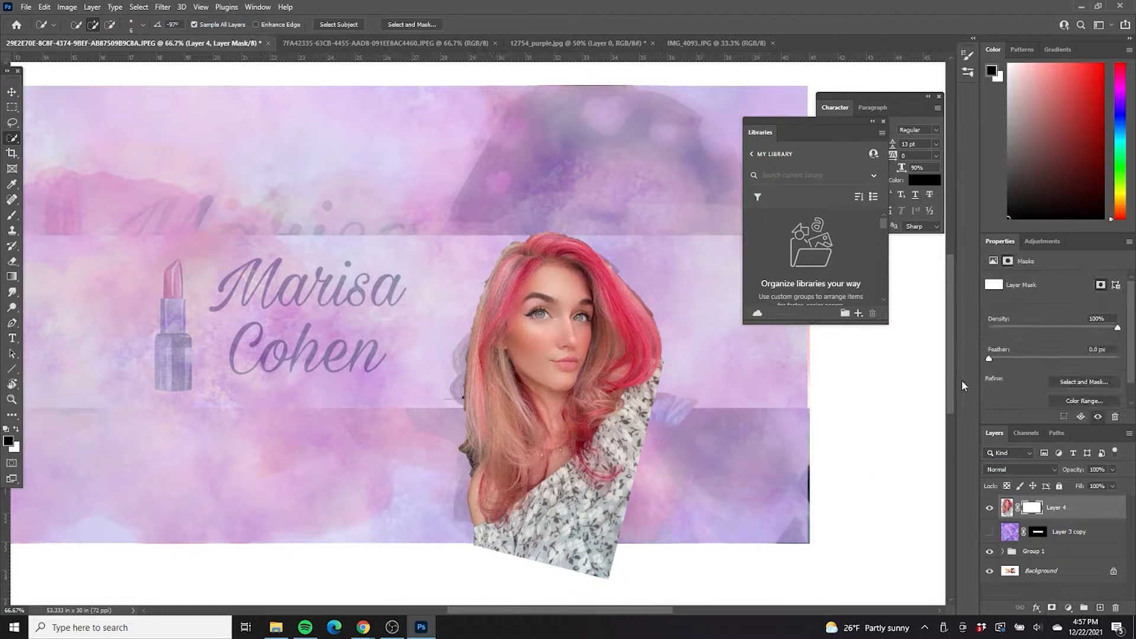
click(12, 214)
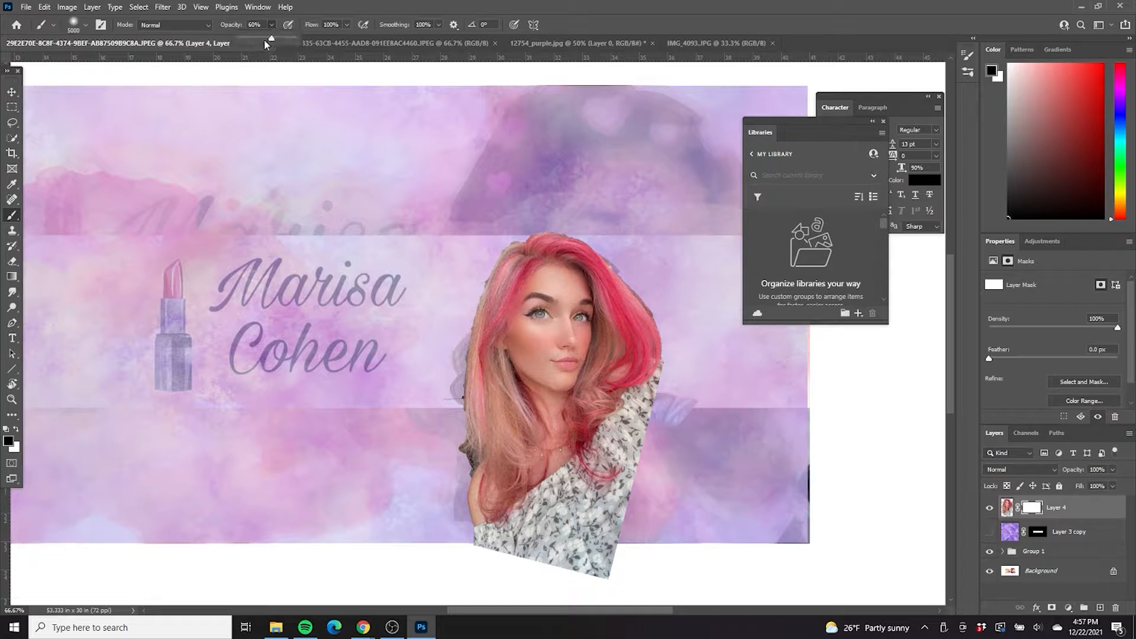
click(210, 26)
click(210, 26)
click(86, 25)
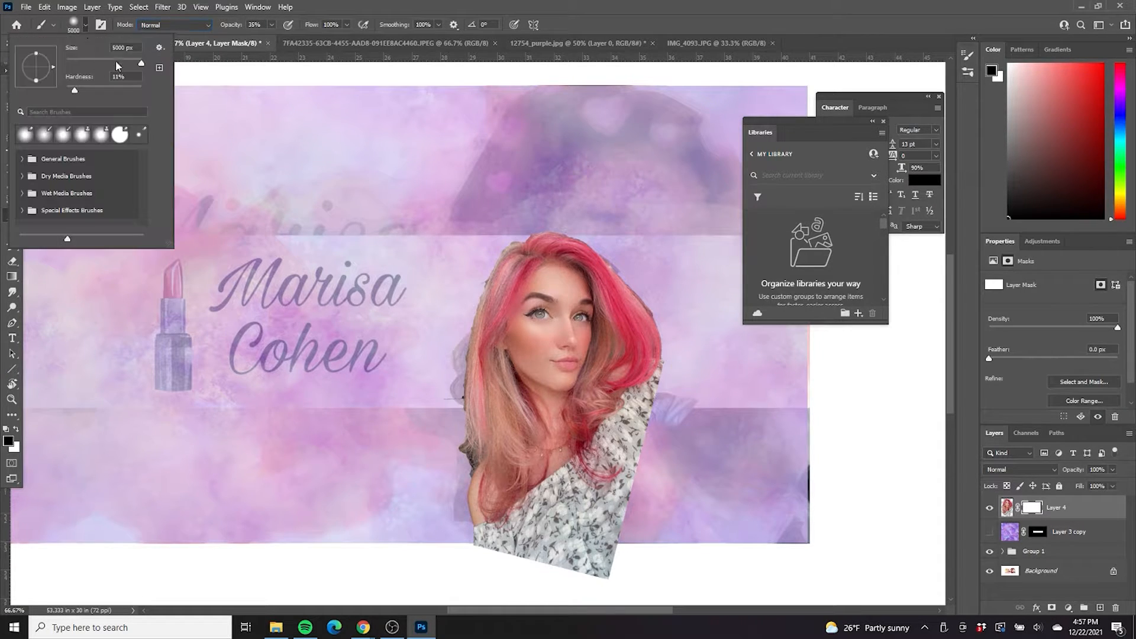
key(Return)
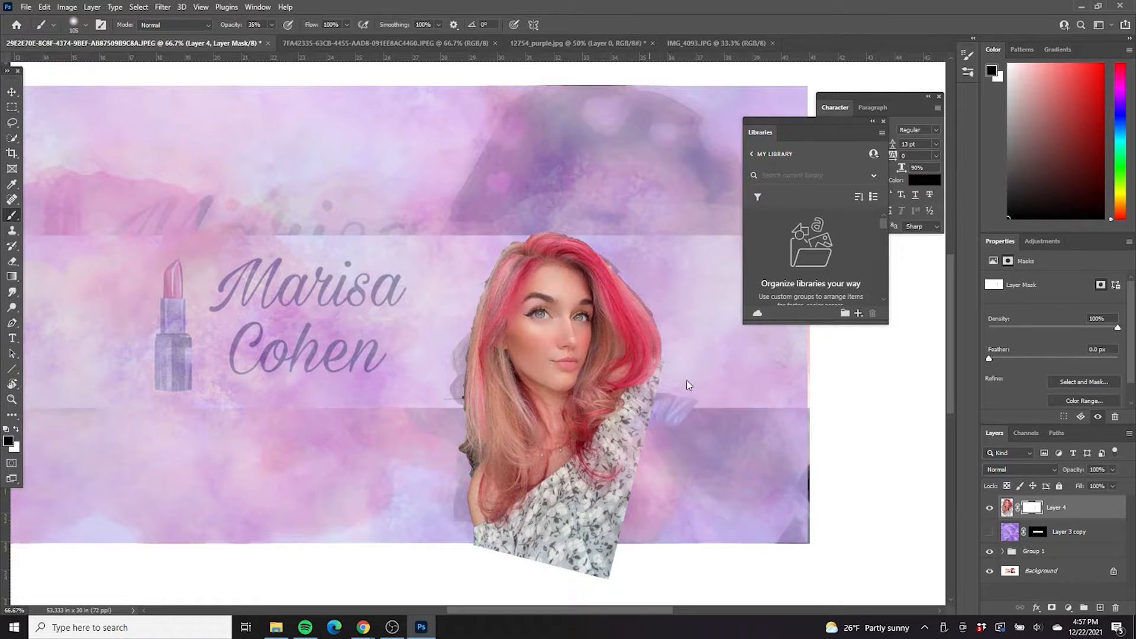
Mask out the woman's shirt and lower body on Layer 4, raising the brush opacity to 100%.
drag(627, 452, 471, 534)
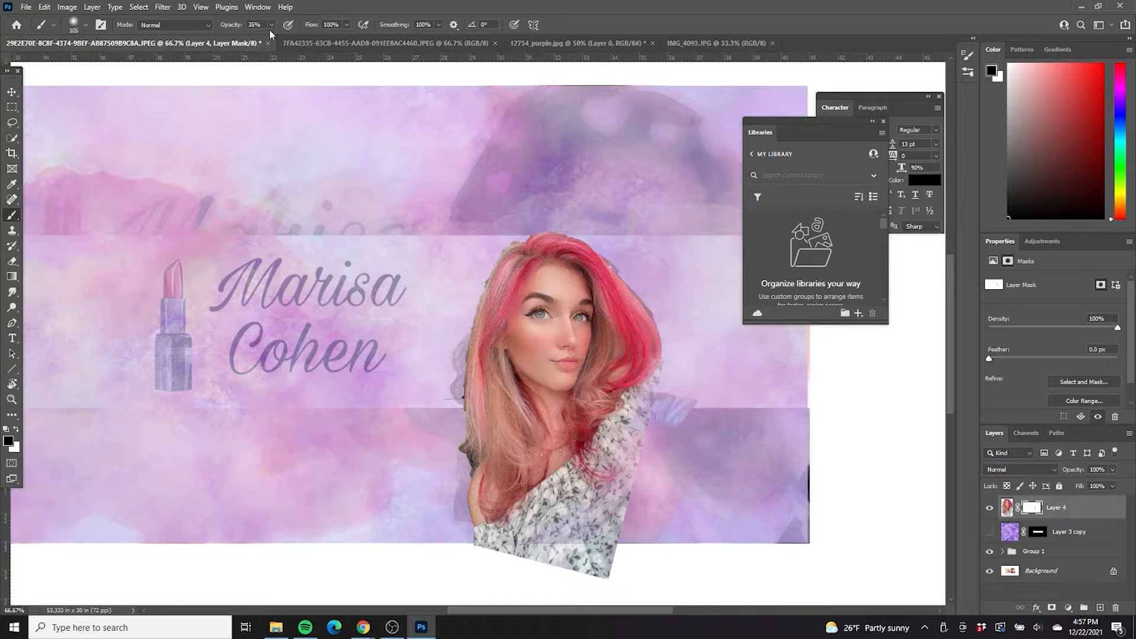
drag(330, 57, 322, 54)
mouse_move(464, 453)
mouse_down()
mouse_move(630, 468)
mouse_move(470, 509)
mouse_move(615, 567)
mouse_up()
mouse_move(269, 480)
mouse_down()
mouse_move(761, 499)
mouse_move(283, 507)
mouse_up()
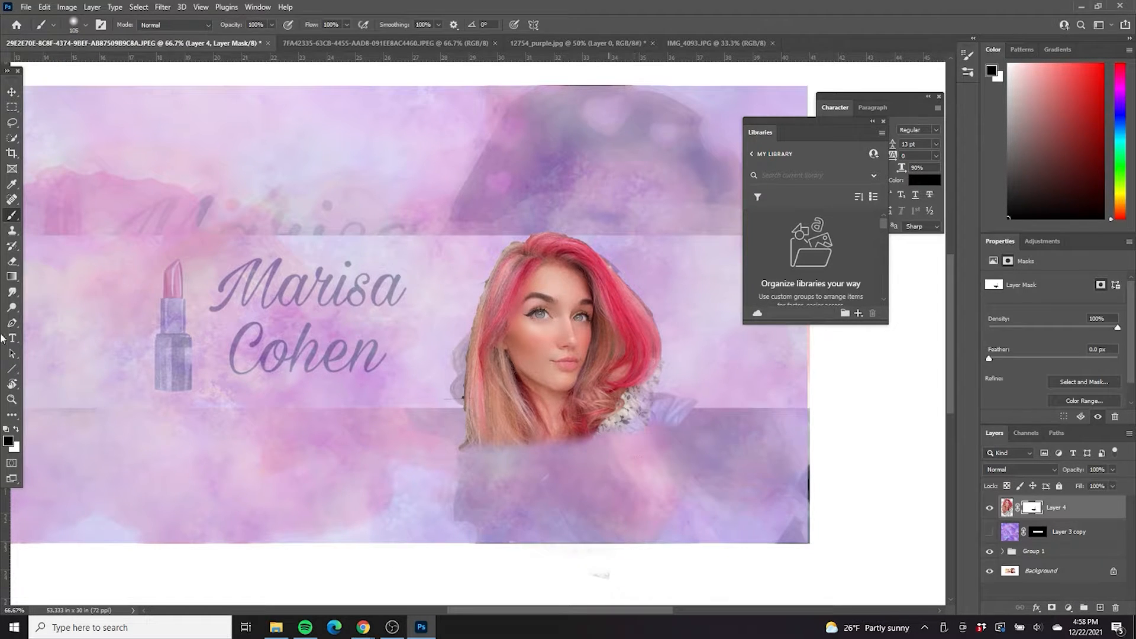
key(x)
key(x)
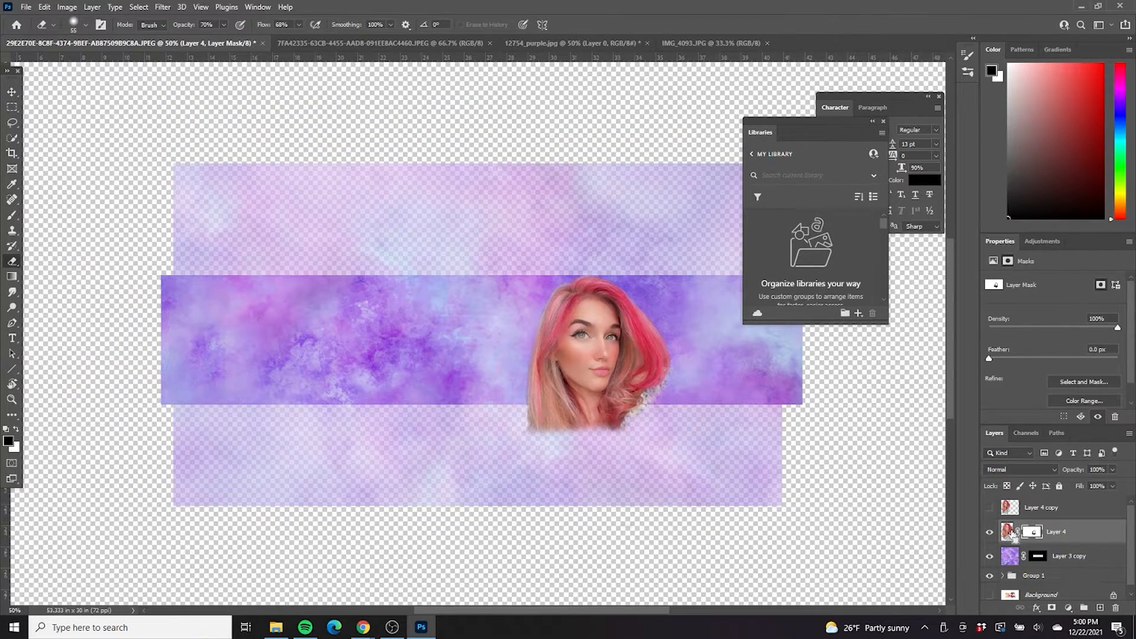
Load Layer 4's outline as a selection, fill it with white on a new layer beneath the portrait, and deselect.
ctrl+click(1008, 532)
click(1100, 607)
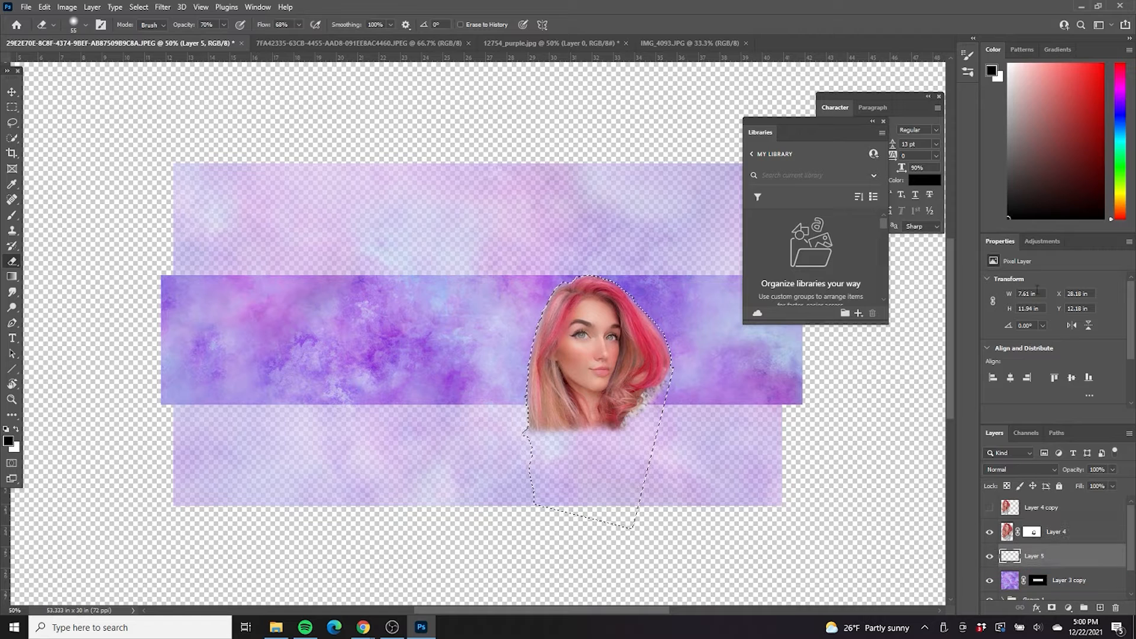
click(12, 184)
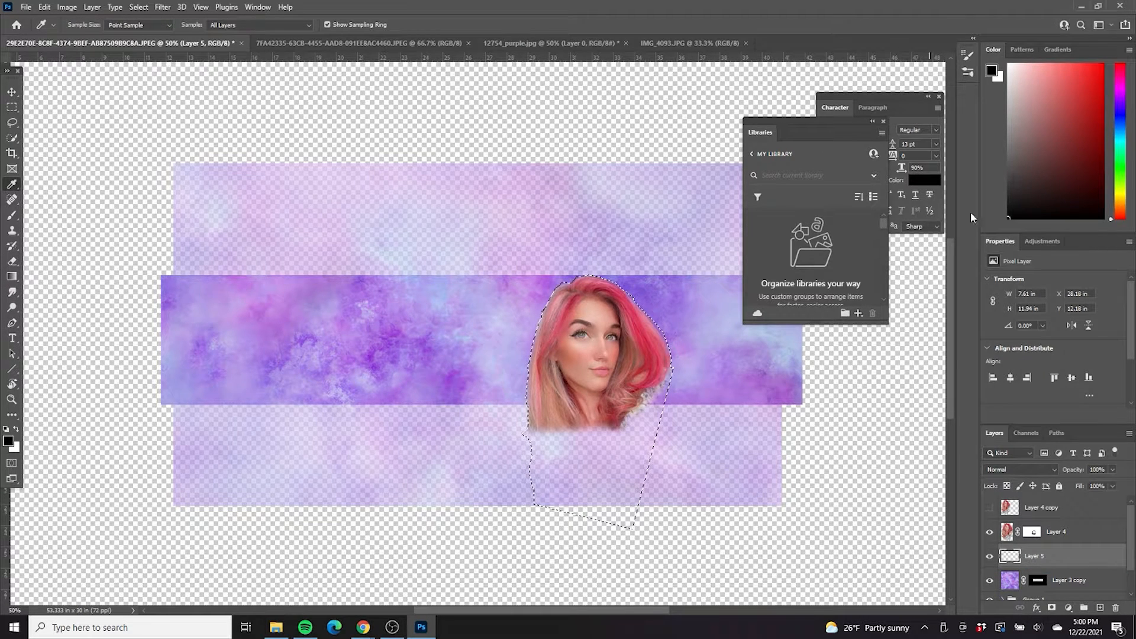
click(1008, 64)
mouse_move(1039, 557)
mouse_down()
mouse_move(1039, 522)
mouse_move(1039, 553)
mouse_up()
key(alt+BackSpace)
key(ctrl+d)
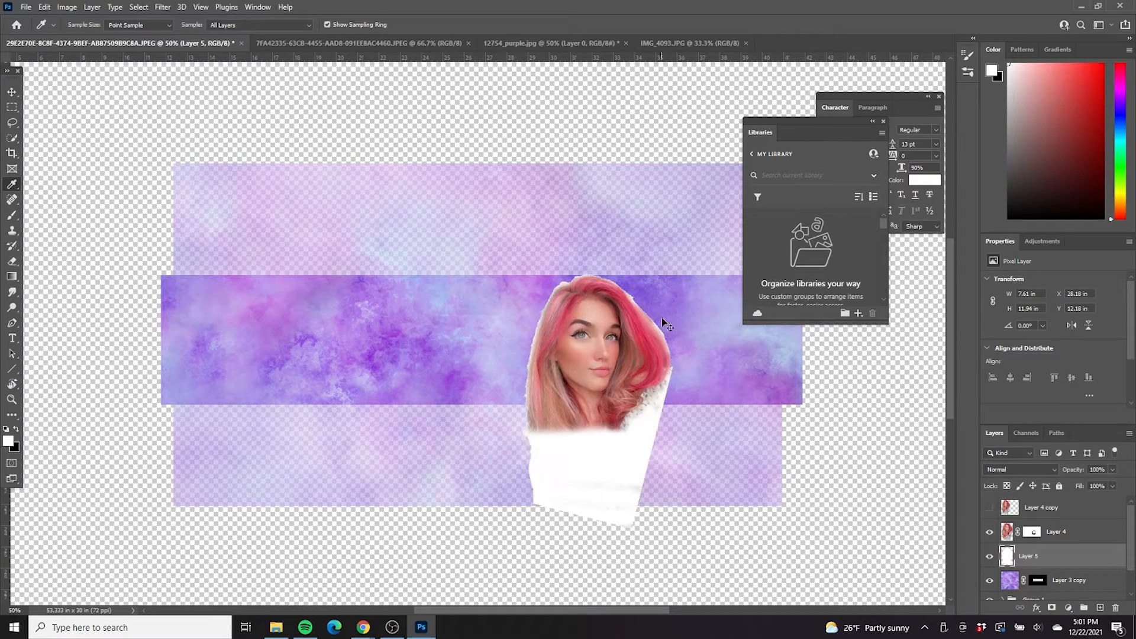
Nudge the white shape on Layer 5 slightly to the left behind the portrait and toggle its visibility to compare.
key(ctrl+t)
click(162, 6)
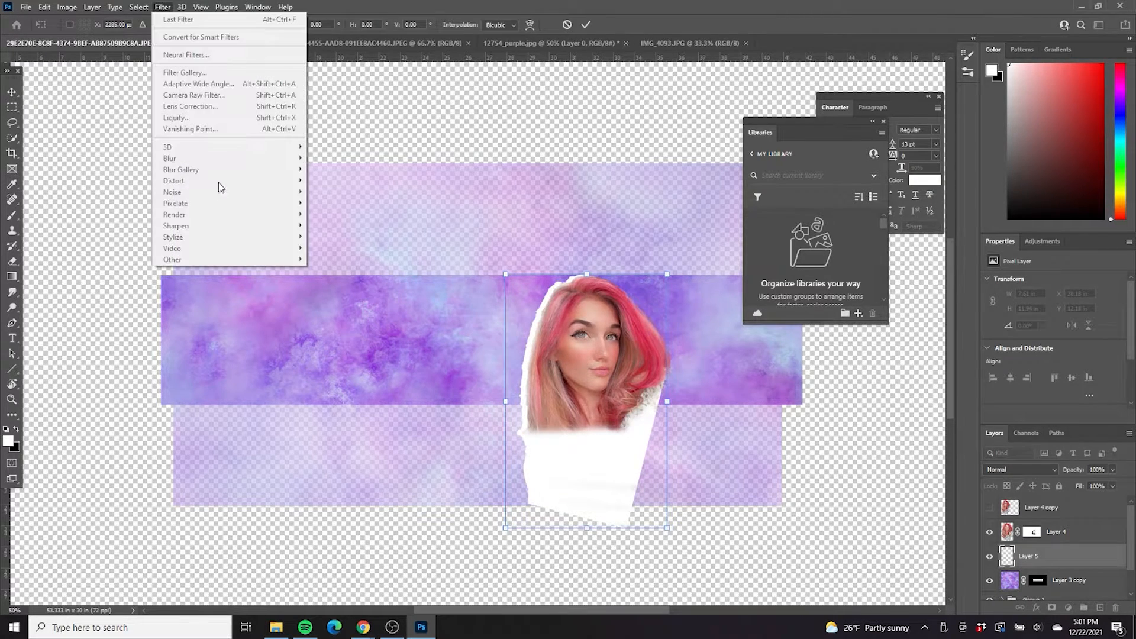
key(Escape)
key(Escape)
click(989, 556)
click(990, 556)
click(990, 556)
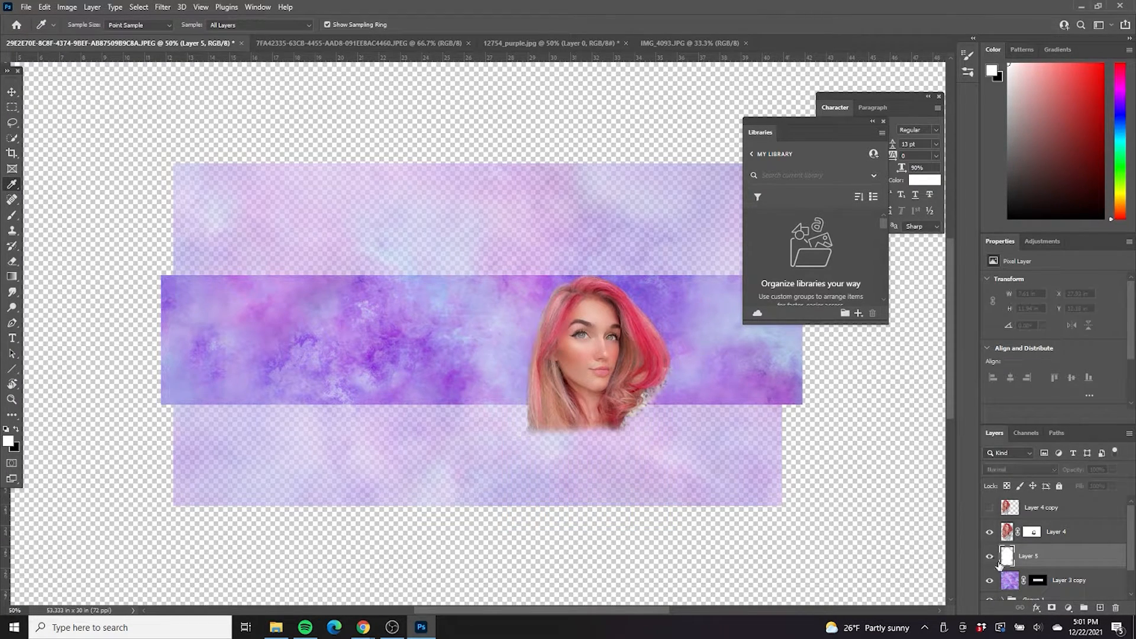
click(989, 556)
Apply a 7.2-pixel Gaussian Blur to the white shape on Layer 5 and clear the white below the portrait.
click(163, 6)
mouse_move(178, 152)
click(326, 203)
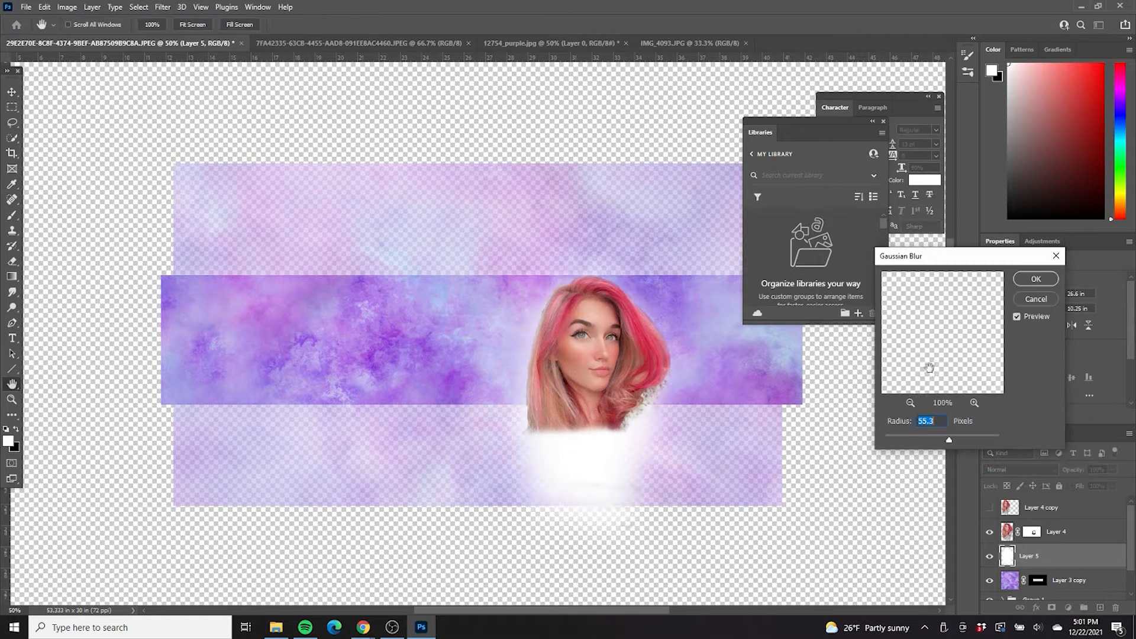
click(923, 436)
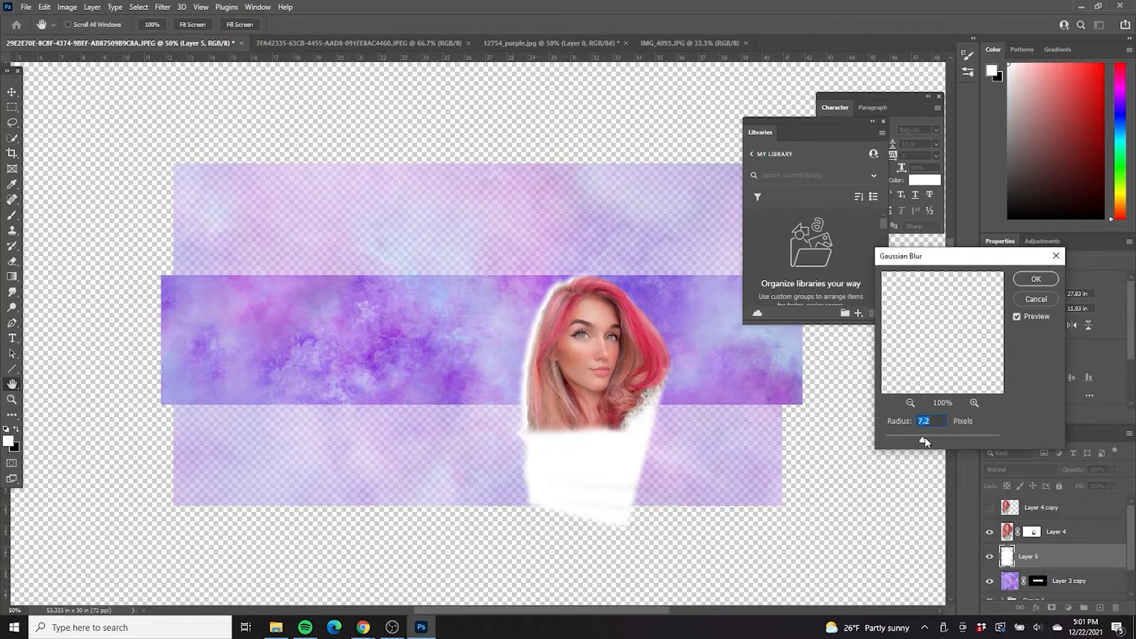
click(1036, 279)
key(ctrl+t)
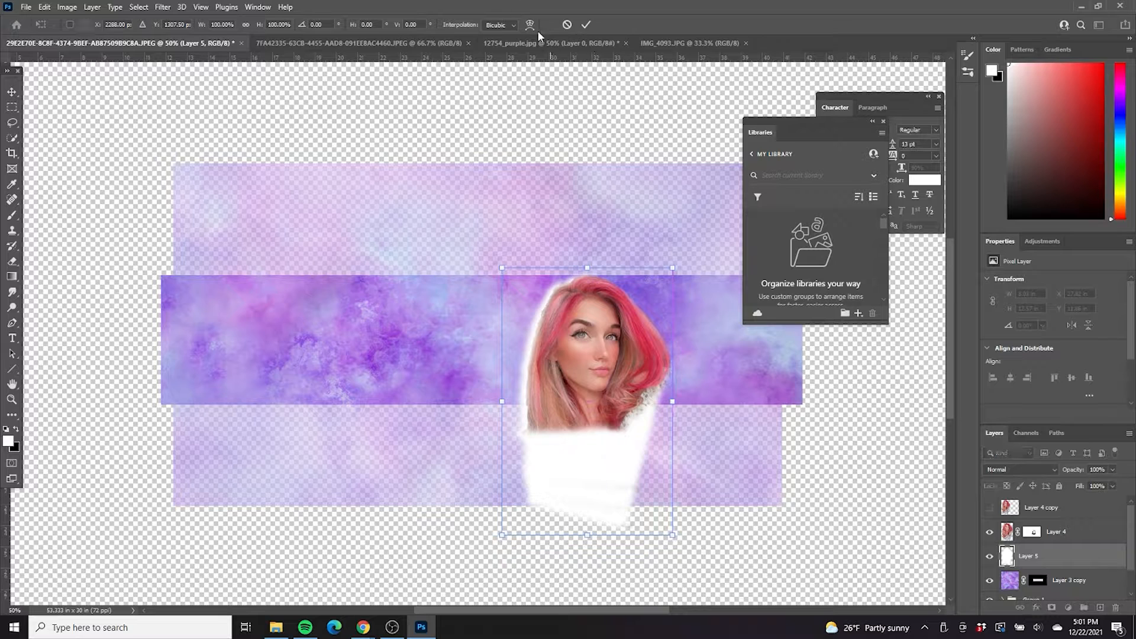
key(Return)
mouse_move(533, 450)
mouse_down()
mouse_move(532, 487)
mouse_move(710, 520)
mouse_move(381, 446)
mouse_up()
drag(380, 446, 532, 437)
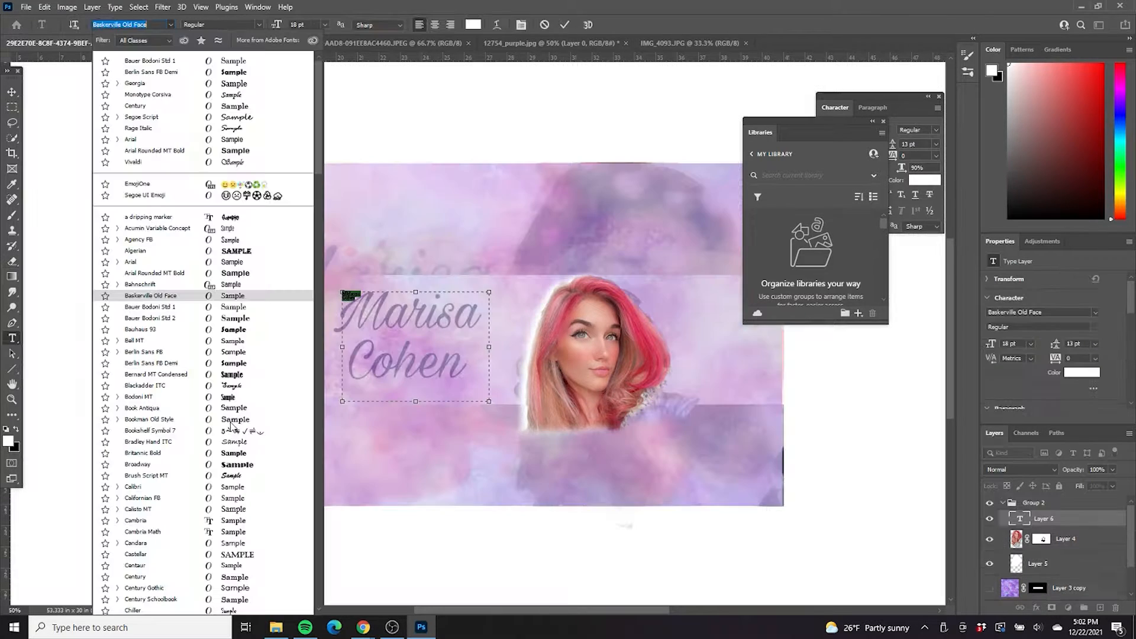
Set the banner name text to Bookman Old Style, trying sizes of 50 and 500 pt before settling on 150 pt.
click(232, 420)
text(50)
key(Return)
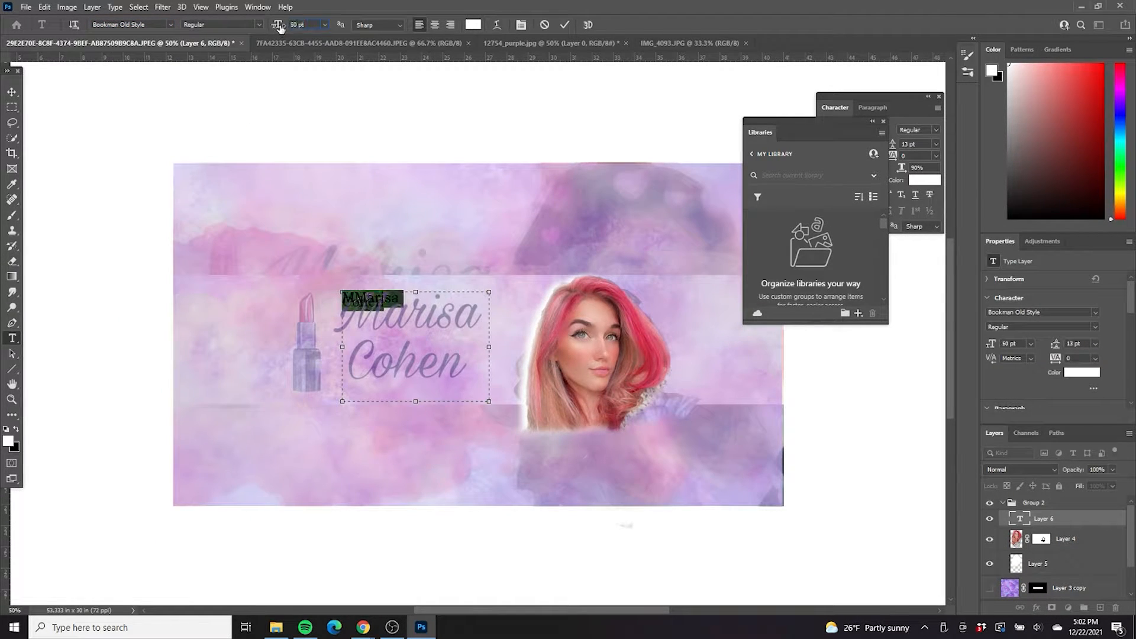
text(500)
key(Return)
text(150)
key(Return)
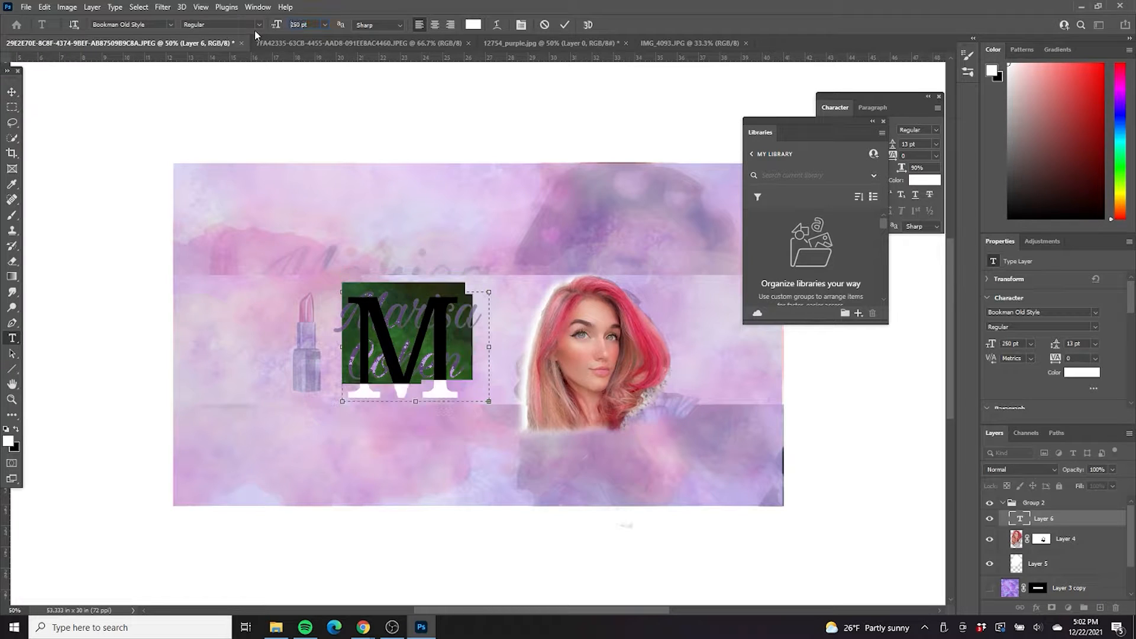
Set the name text's leading to 90 pt and widen its text box toward the portrait.
click(911, 159)
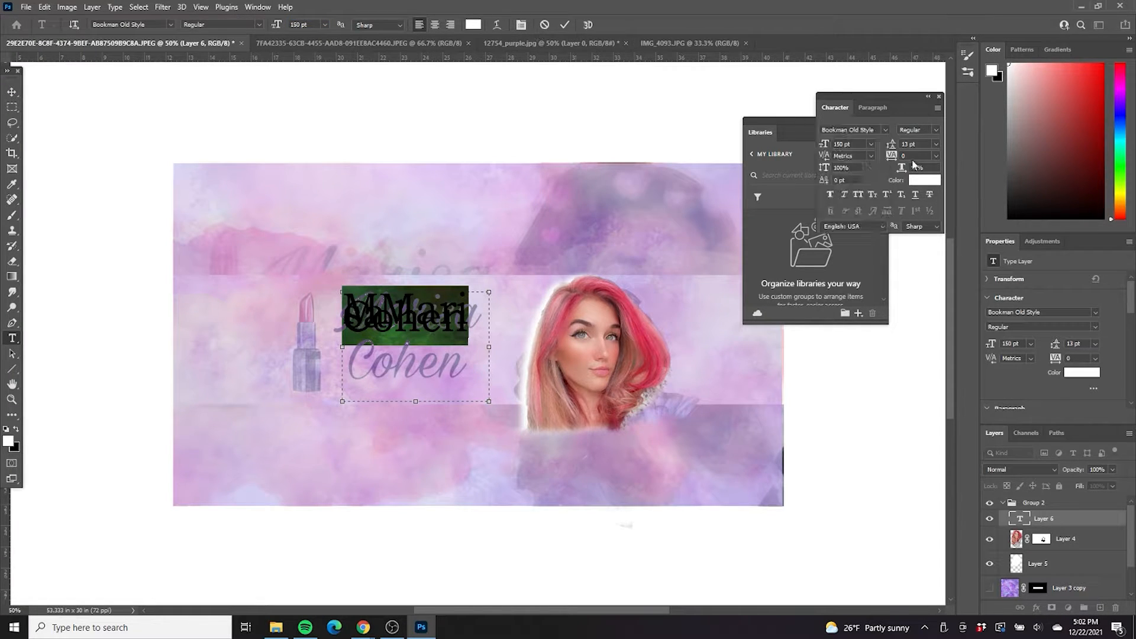
text(50)
key(Return)
text(90)
key(Return)
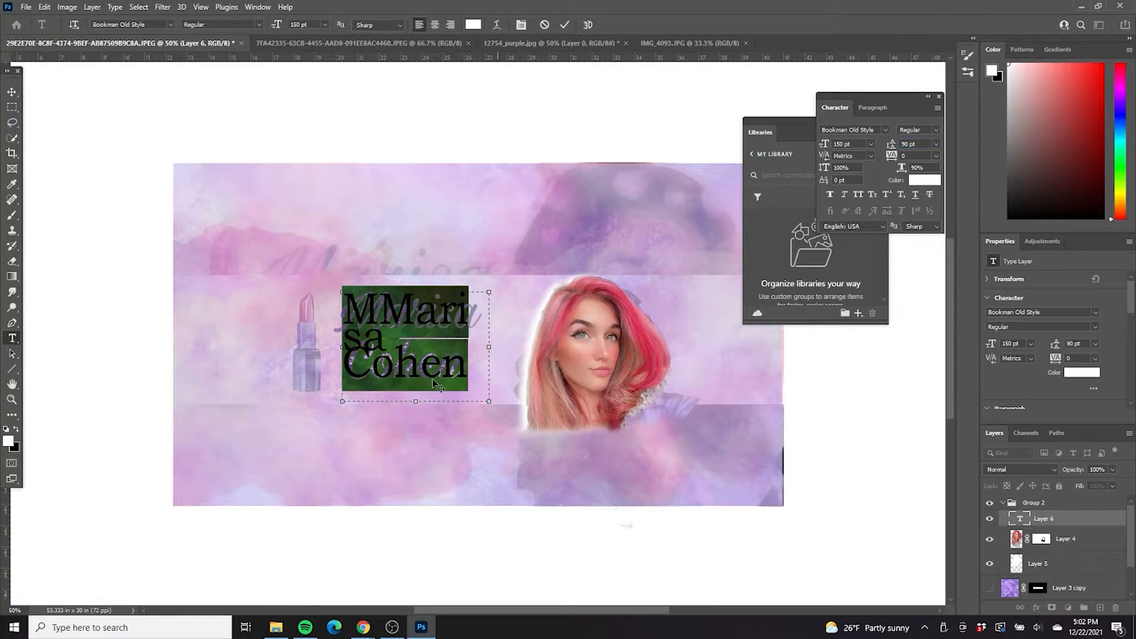
drag(491, 348, 528, 348)
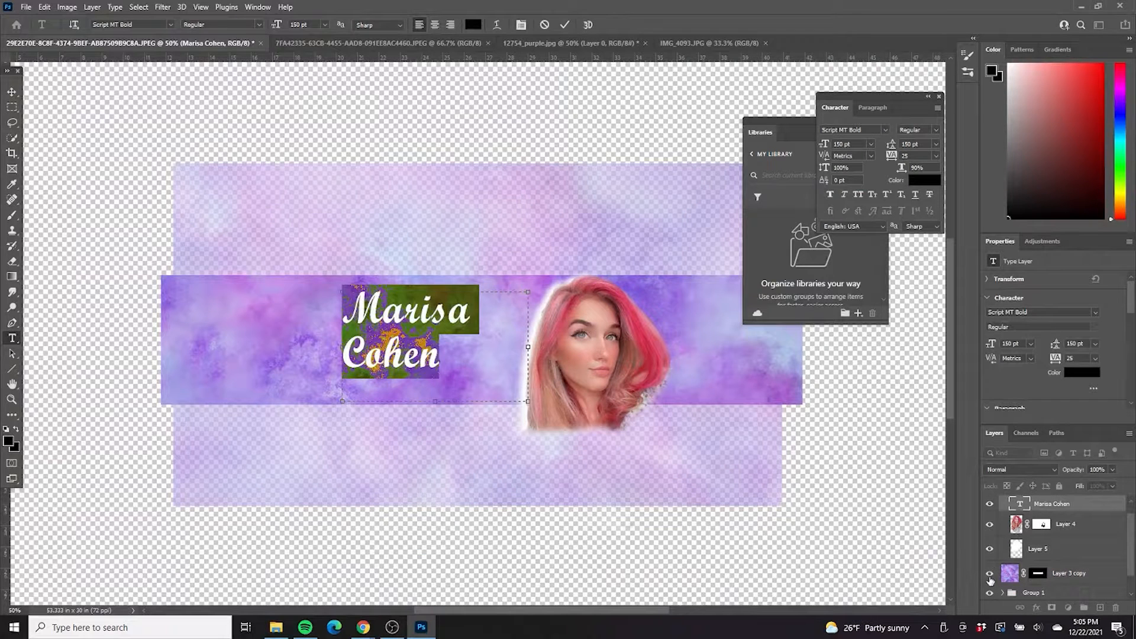
Hide Layer 3 copy and collapse Group 2.
click(989, 573)
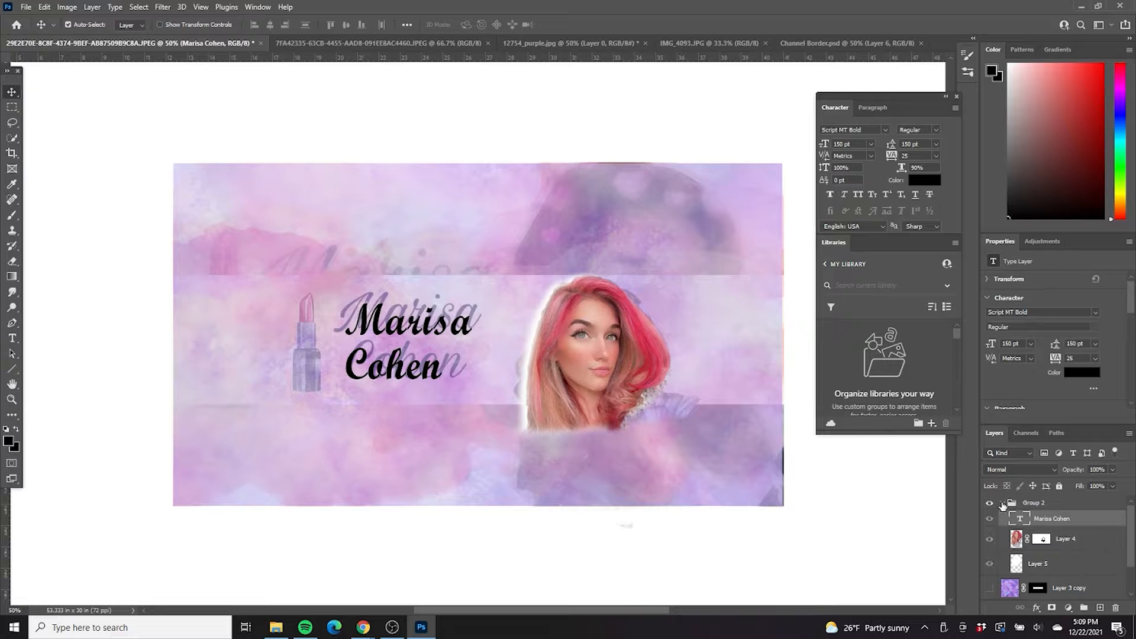
click(1004, 503)
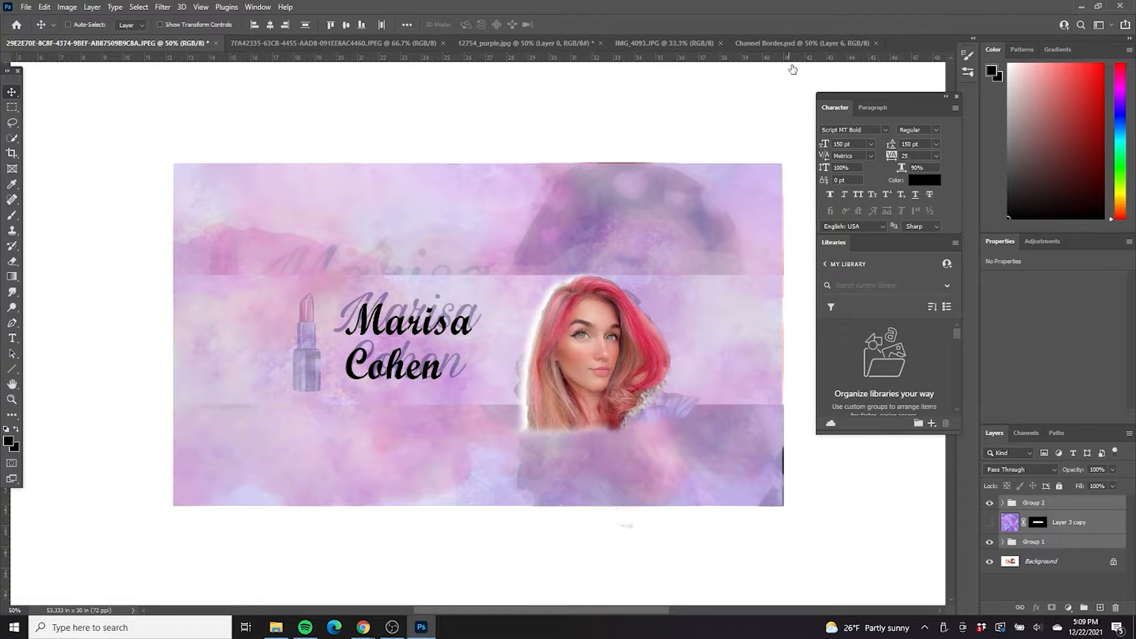
Hide Layer 6 in Channel Border.psd, paste the new banner's groups and texture strip above it, and show Layer 3 copy.
key(ctrl+shift+Tab)
click(989, 508)
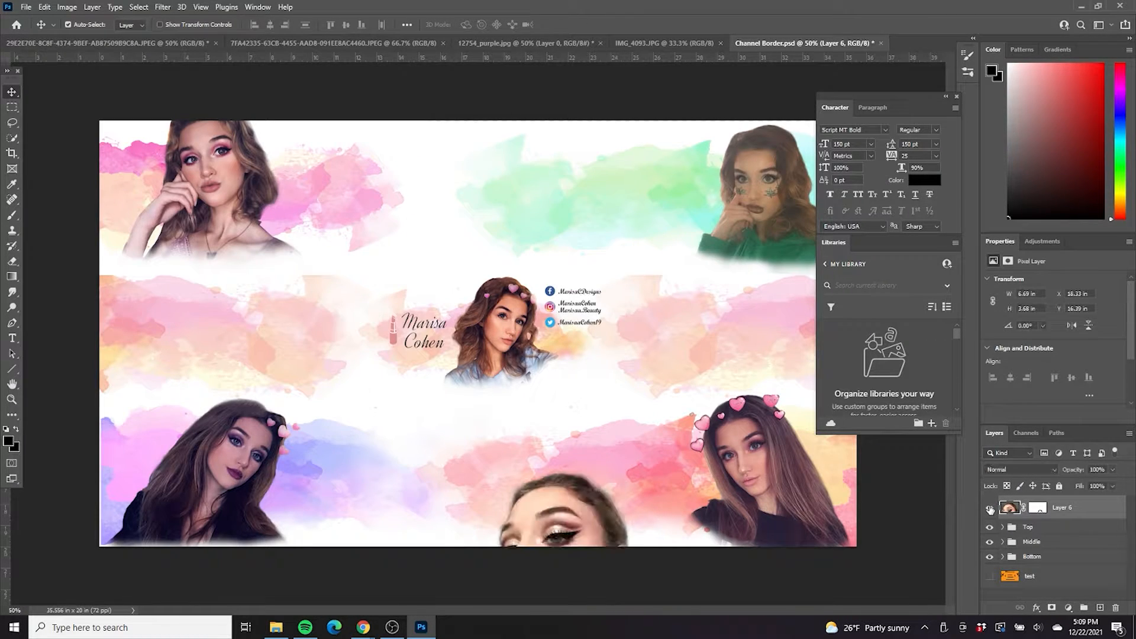
click(989, 507)
key(ctrl+v)
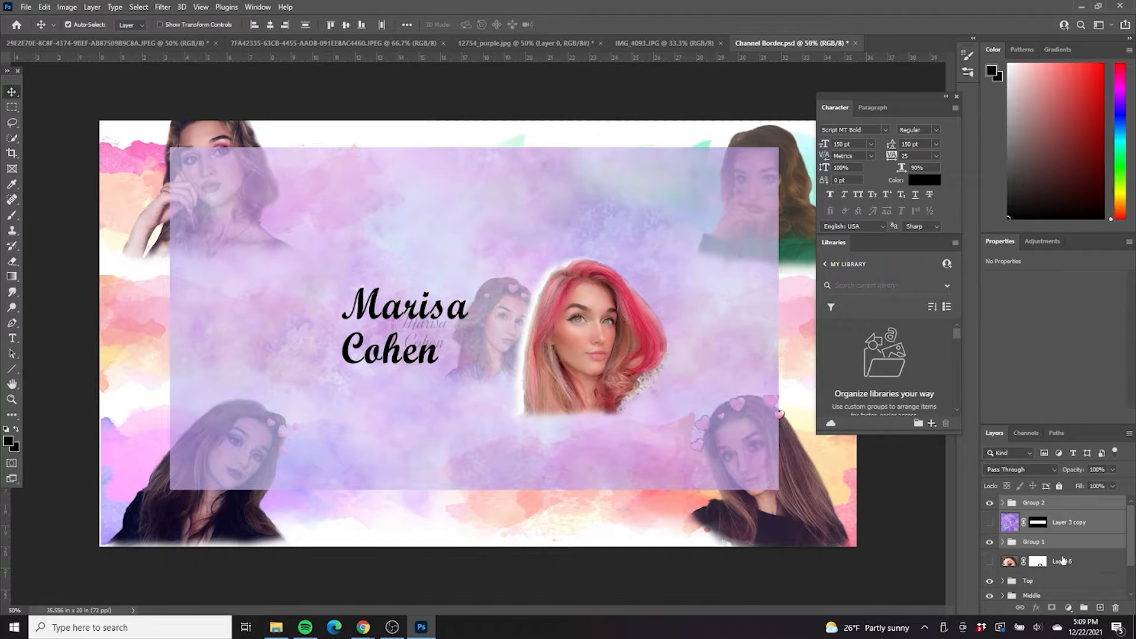
click(989, 522)
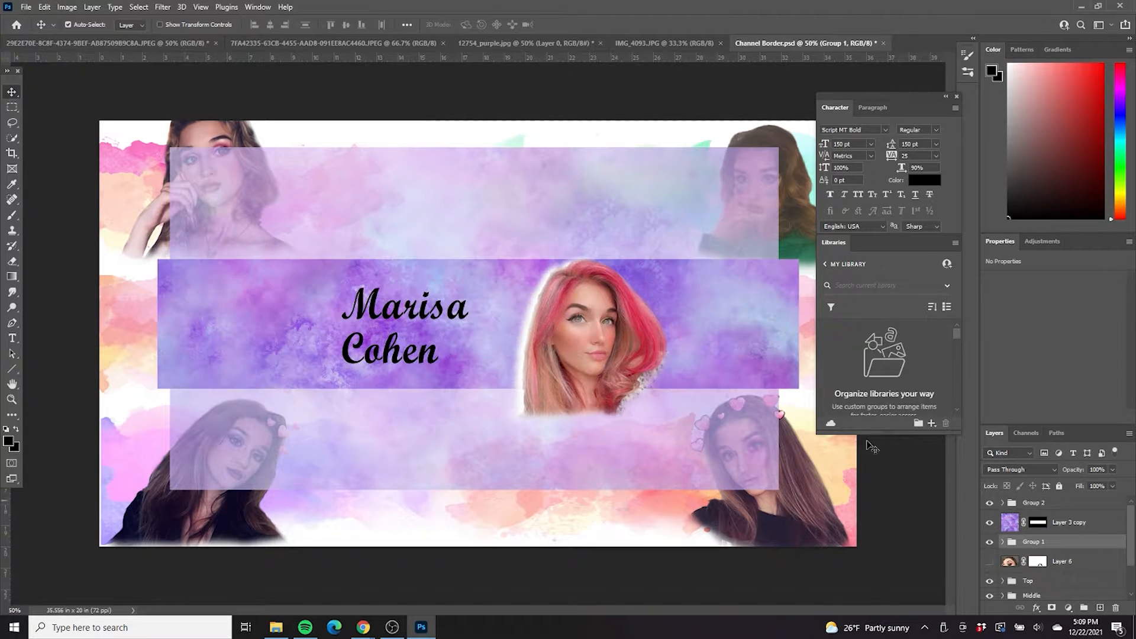
Move Layer 3 copy to the canvas's right edge and stretch it so the purple strip spans the full canvas width.
click(1009, 522)
key(ctrl+minus)
drag(637, 316, 735, 346)
key(ctrl+t)
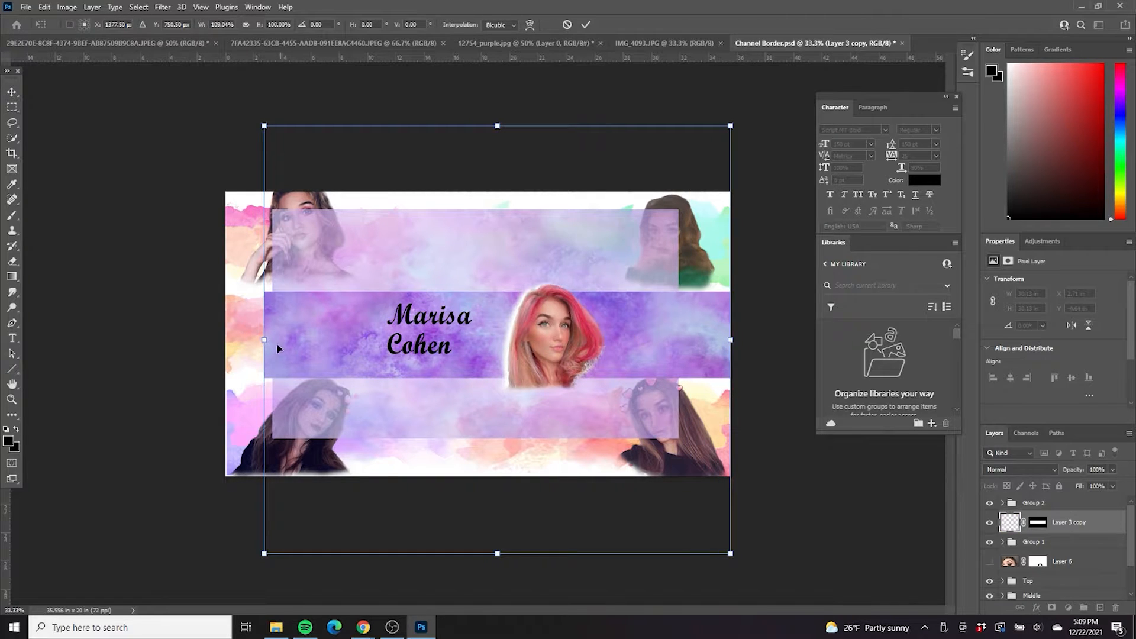
drag(264, 339, 224, 334)
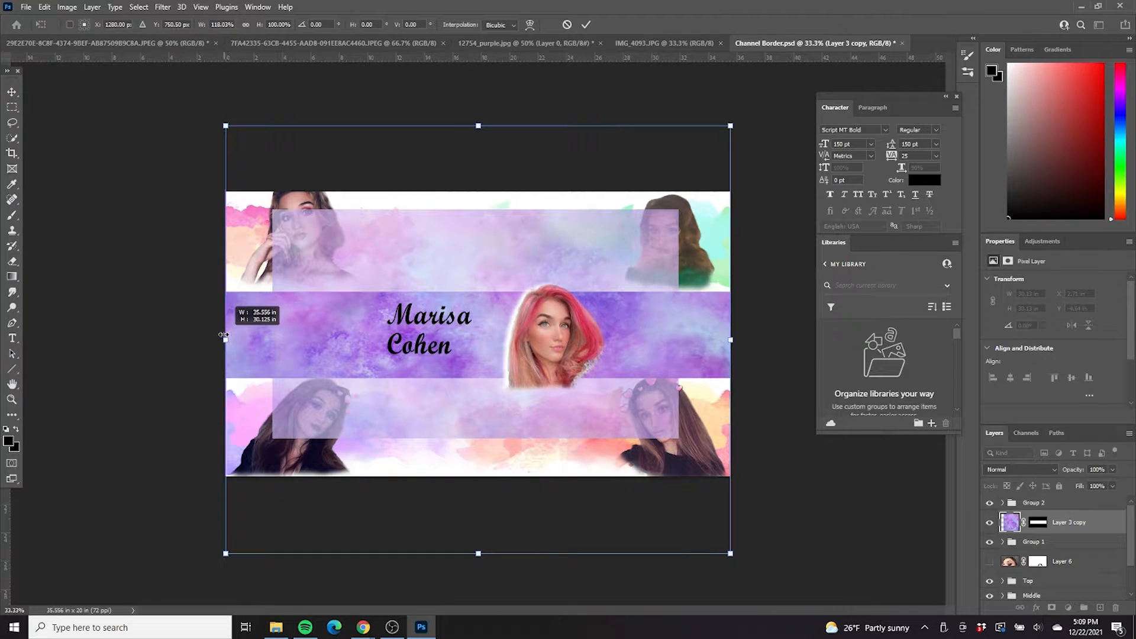
click(588, 24)
Collapse and hide Group 1, and hide Layer 3 copy to expose the old banner's layout.
drag(556, 233, 565, 235)
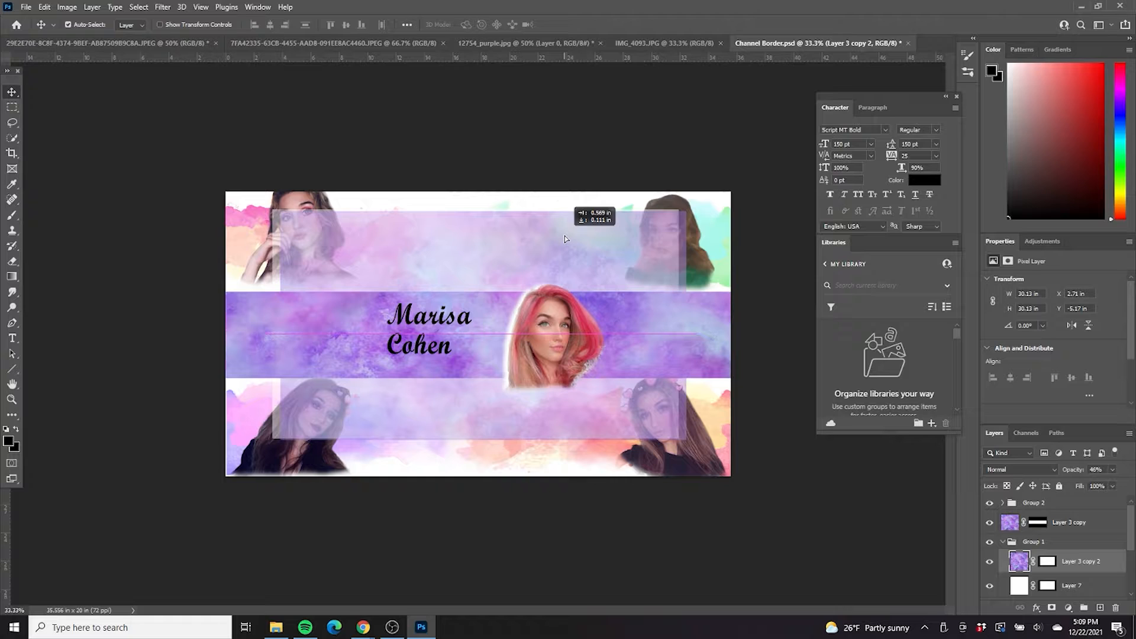
click(989, 542)
click(1003, 542)
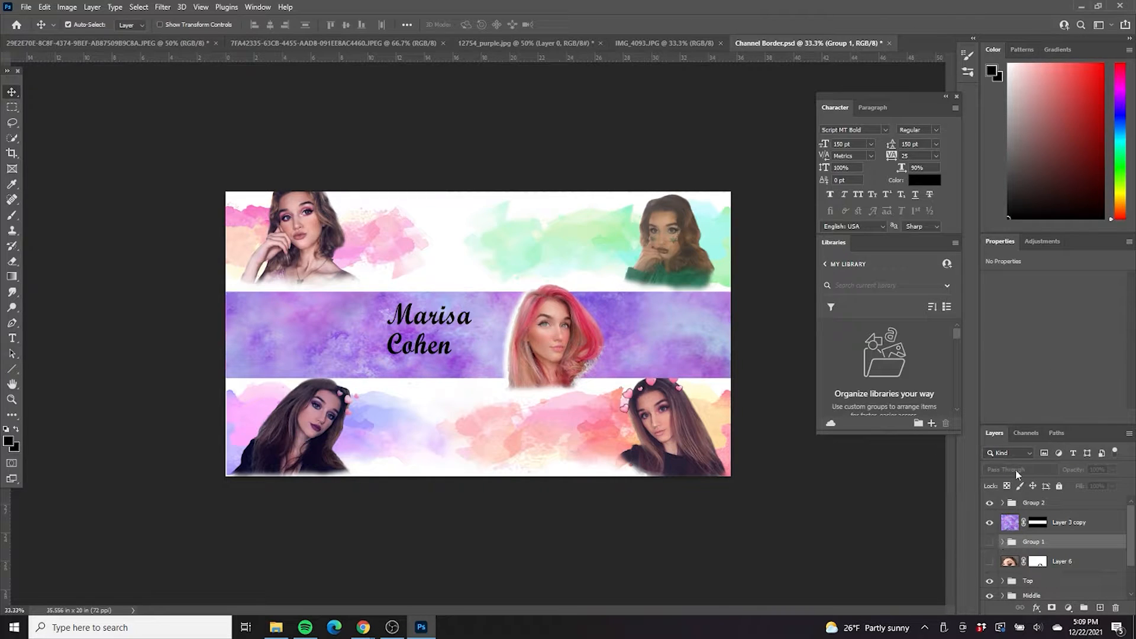
scroll(990, 577, down, 1)
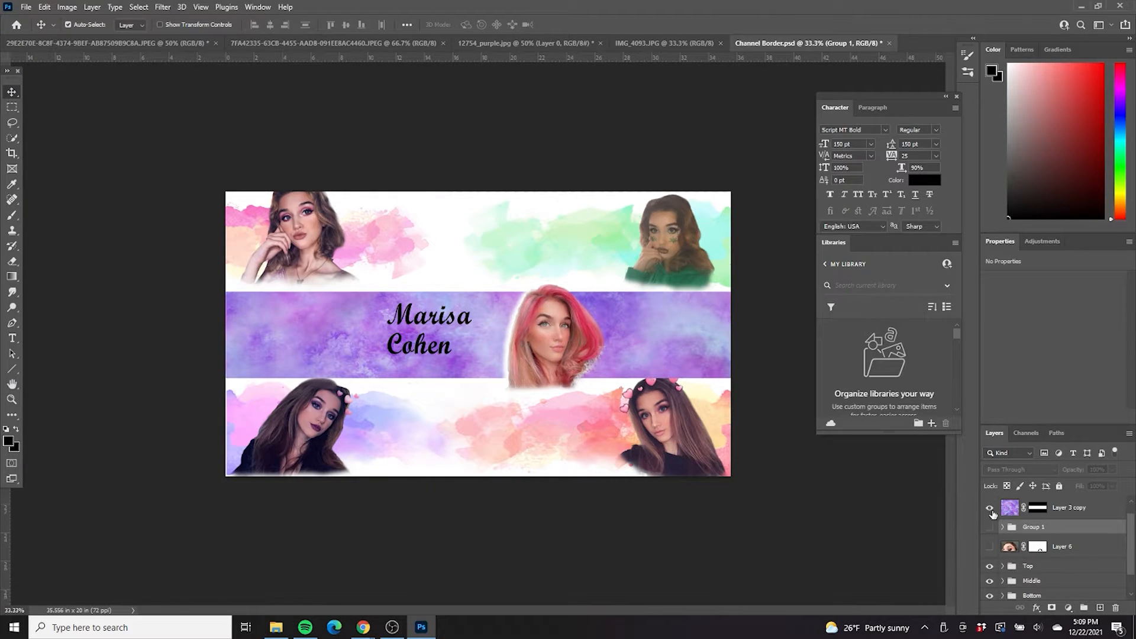
click(990, 508)
drag(555, 346, 573, 318)
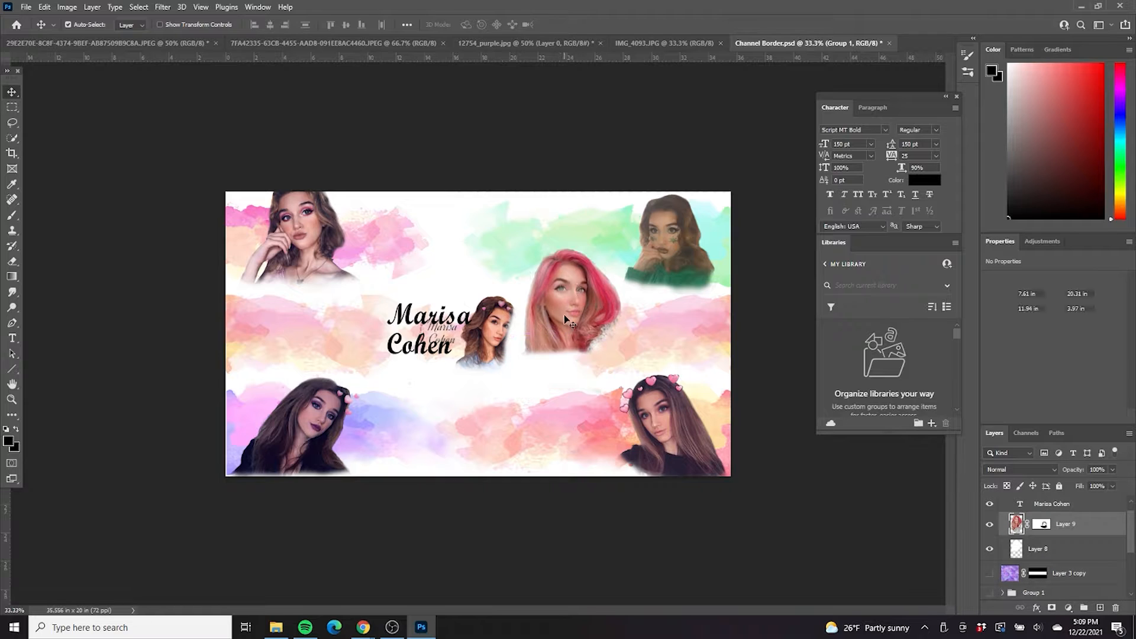
key(ctrl+z)
Combine Group 1, Layer 6 and the Top, Middle and Bottom groups into one group.
click(622, 274)
click(1002, 554)
scroll(1039, 572, down, 1)
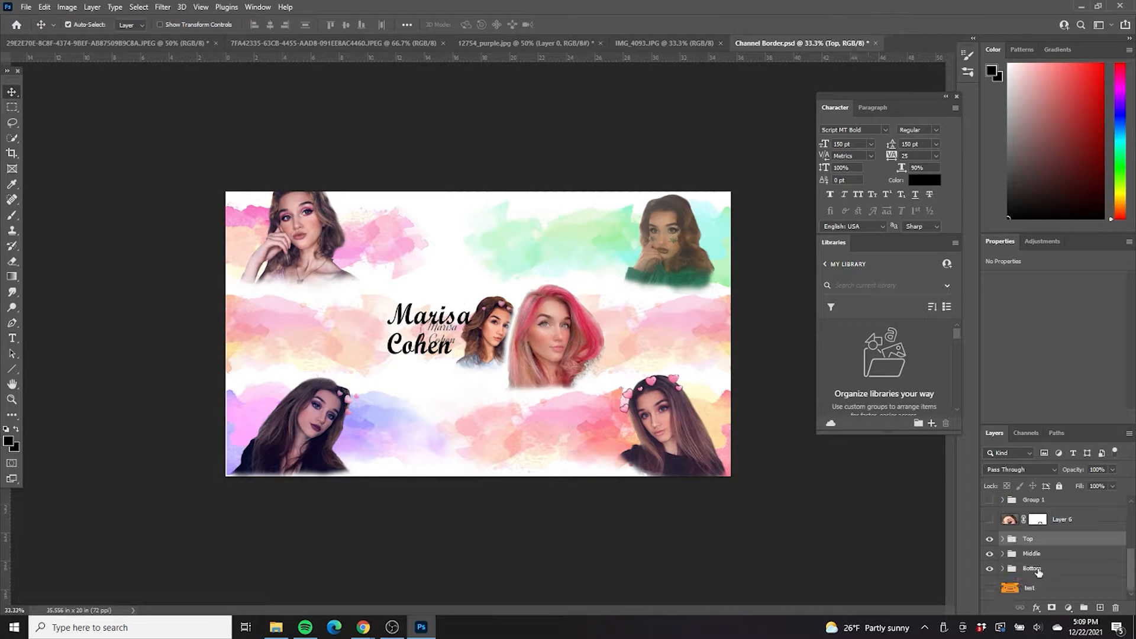
shift+click(1034, 569)
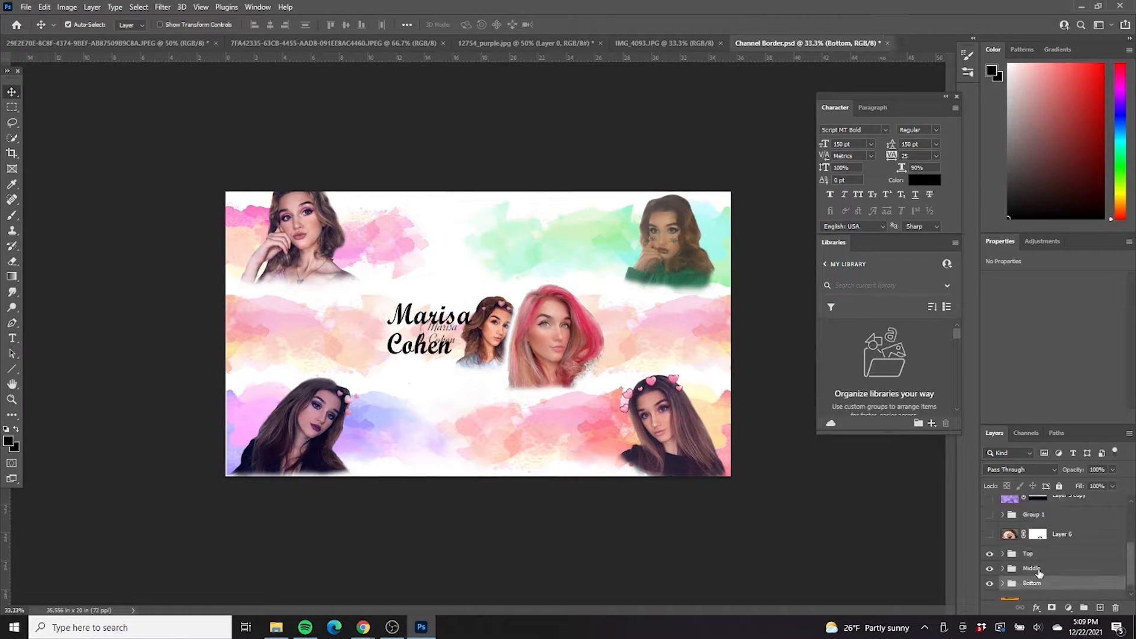
key(ctrl+g)
Toggle the visibility of Group 3 and the bottommost layer to check their contents.
click(990, 568)
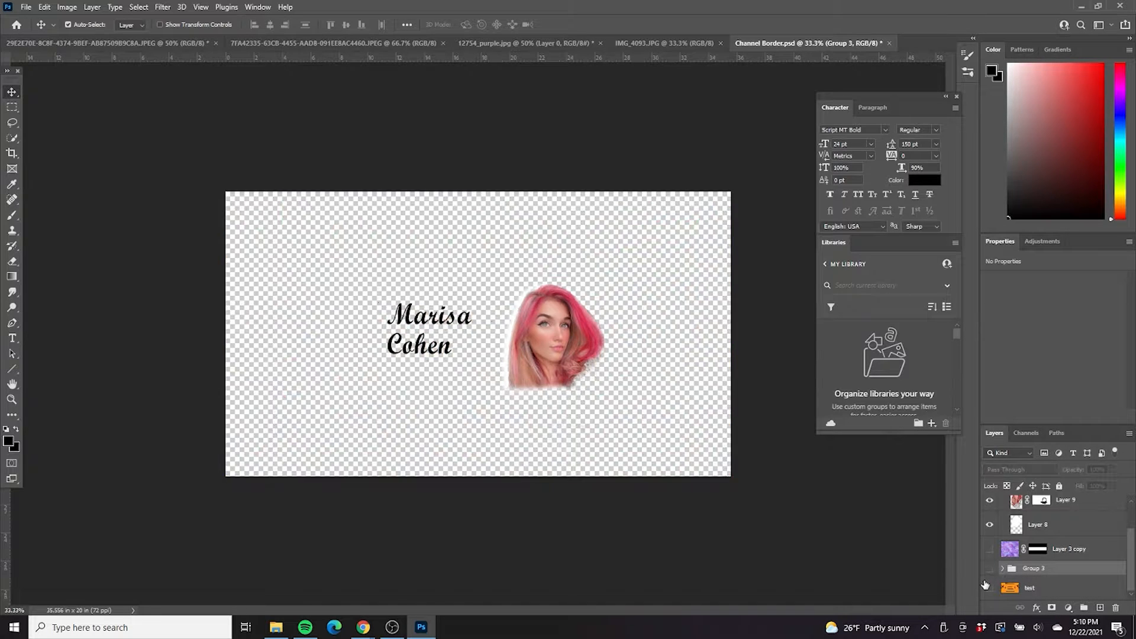
click(989, 588)
click(989, 588)
click(989, 568)
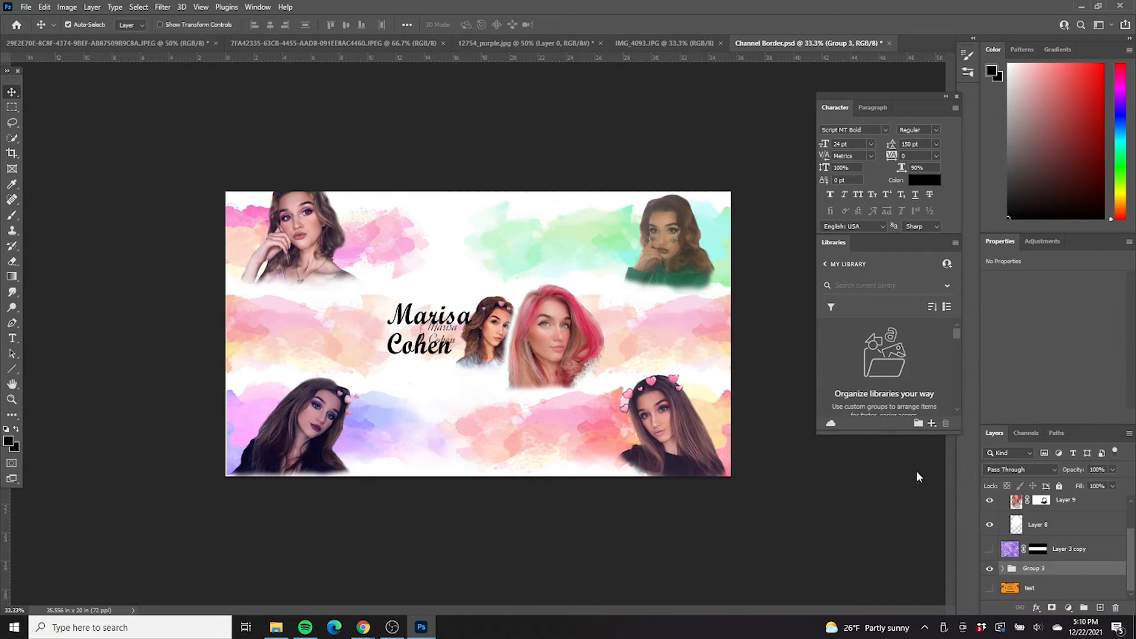
Move the new portrait, its white backing and the name text over the old portrait and scale them down together.
click(515, 359)
drag(540, 332, 494, 325)
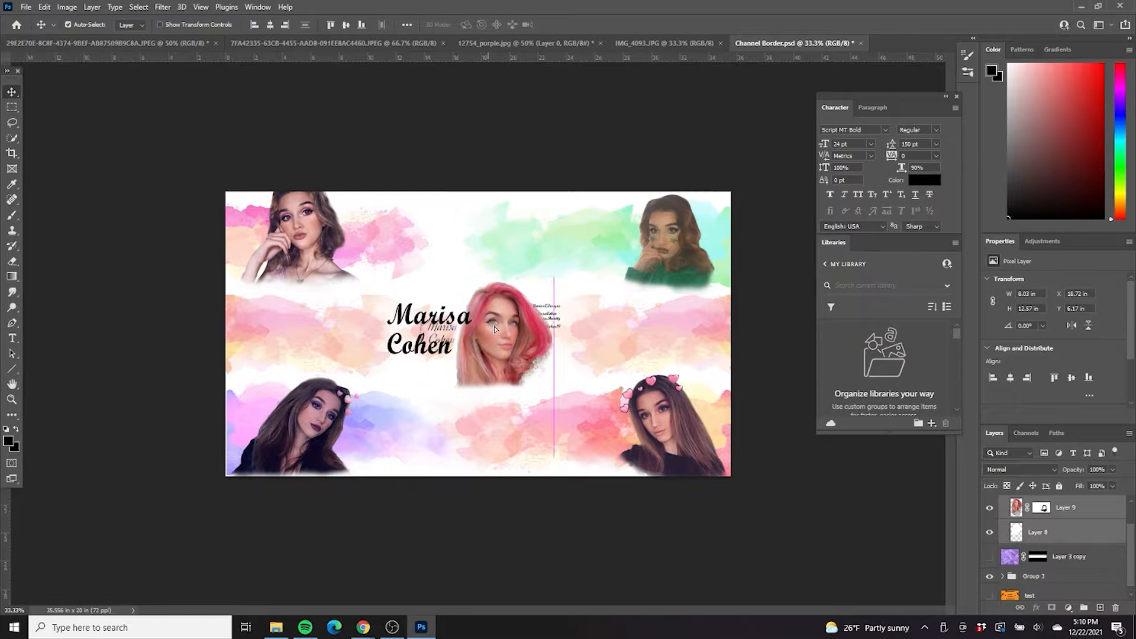
scroll(495, 325, up, 1)
key(ctrl+t)
drag(629, 221, 552, 301)
drag(498, 386, 540, 332)
key(Return)
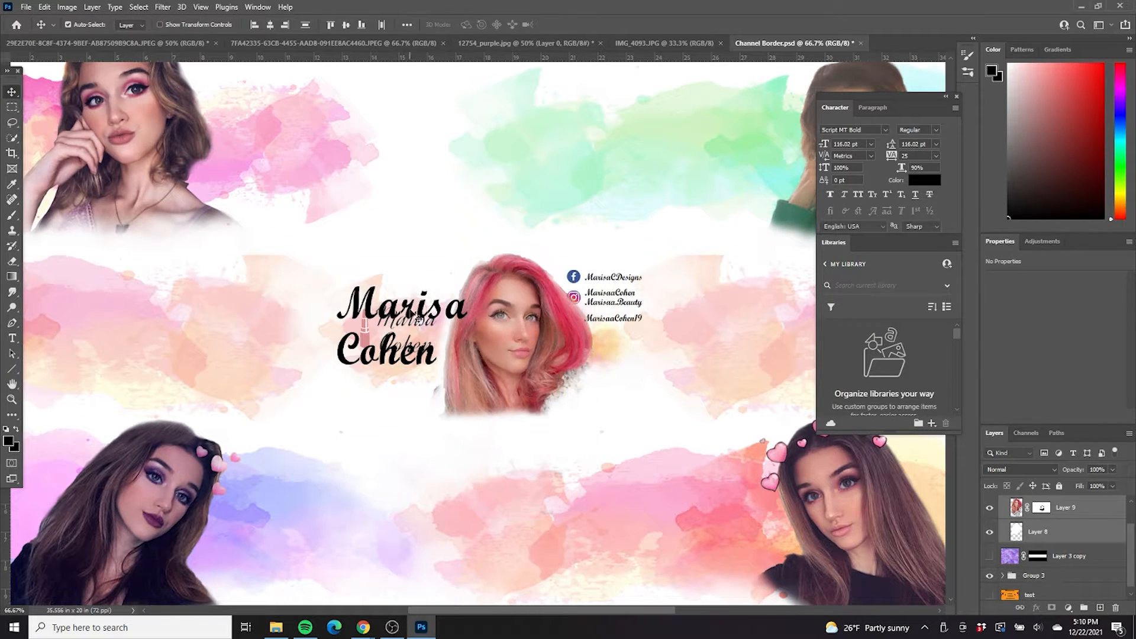
Show Layer 3 copy and slightly enlarge the portrait, white backing and name text together.
click(990, 556)
click(991, 558)
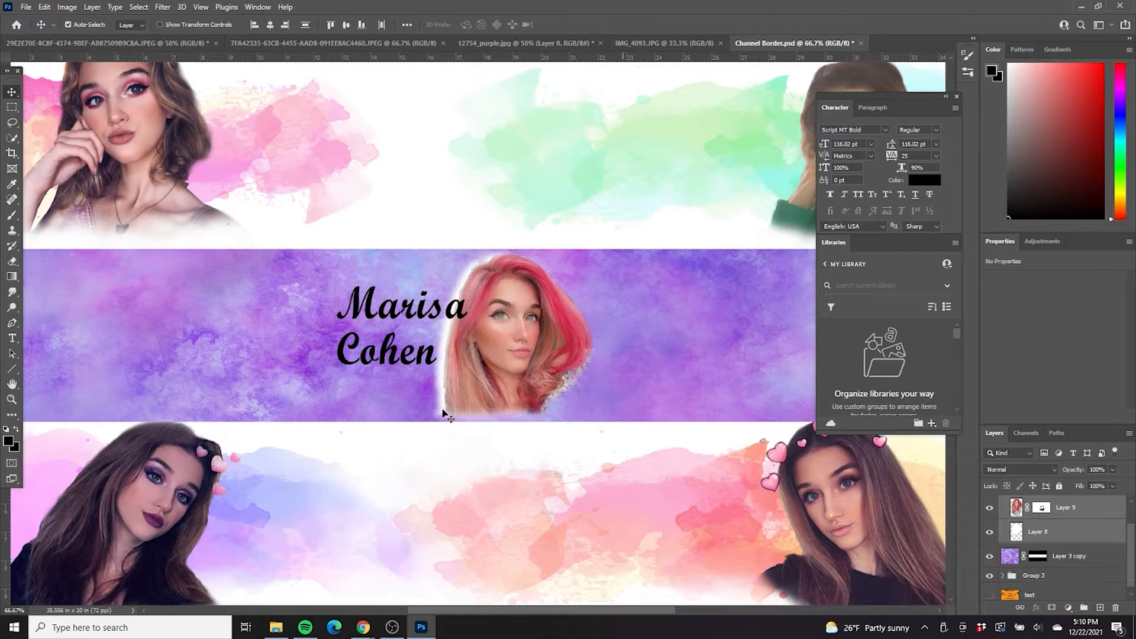
key(ctrl+t)
mouse_move(595, 516)
mouse_down()
mouse_move(611, 530)
mouse_move(601, 521)
mouse_up()
key(Return)
Shift the portrait and name text left, and move the name farther down and away from the portrait.
drag(419, 308, 369, 302)
click(422, 218)
click(391, 628)
click(391, 627)
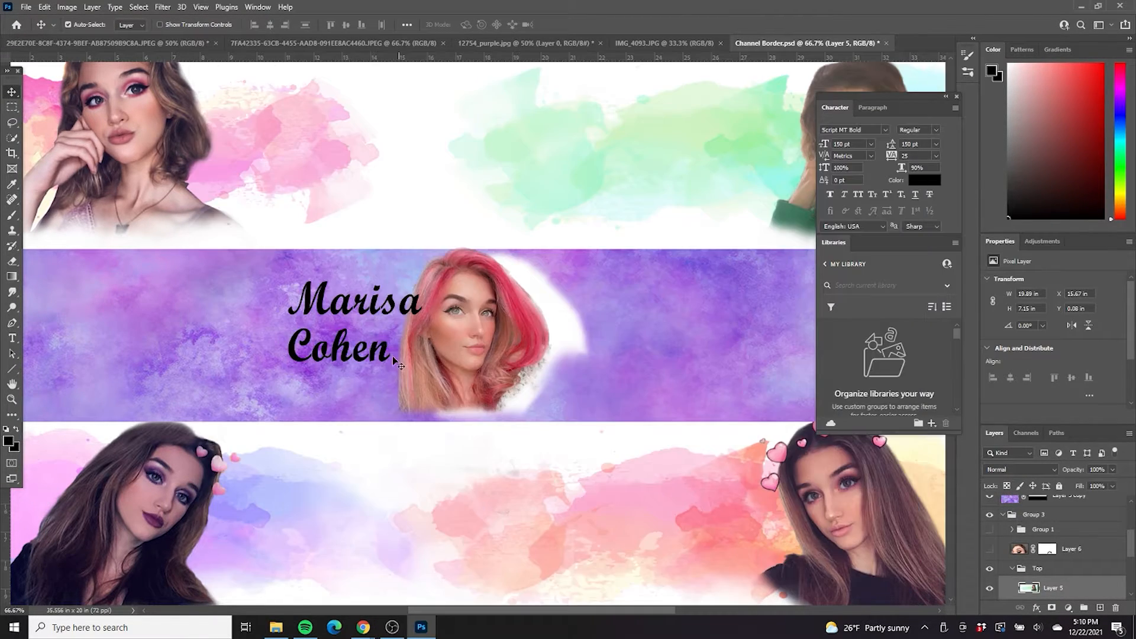
drag(367, 349, 318, 373)
Realign the portrait with its white backing and transform both together to fill the purple strip's height.
mouse_move(487, 334)
mouse_down()
mouse_move(538, 351)
mouse_move(528, 339)
mouse_move(472, 347)
mouse_up()
shift+click(445, 344)
key(ctrl+t)
drag(584, 252, 587, 249)
drag(547, 312, 558, 313)
key(Return)
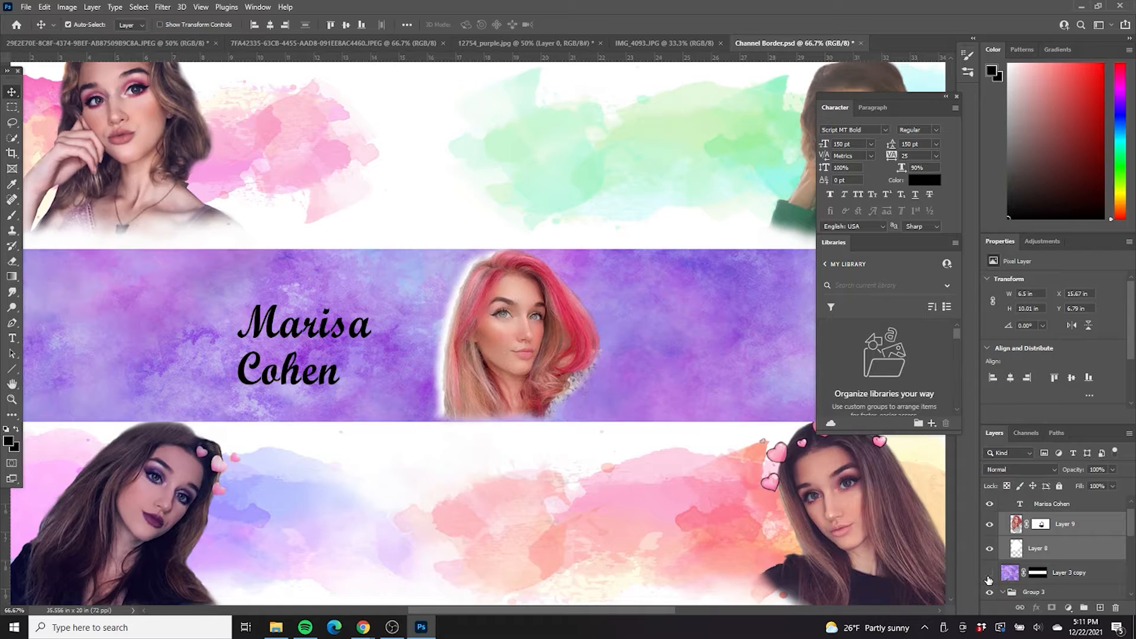
Change the name text's color to white and center-align it.
click(329, 349)
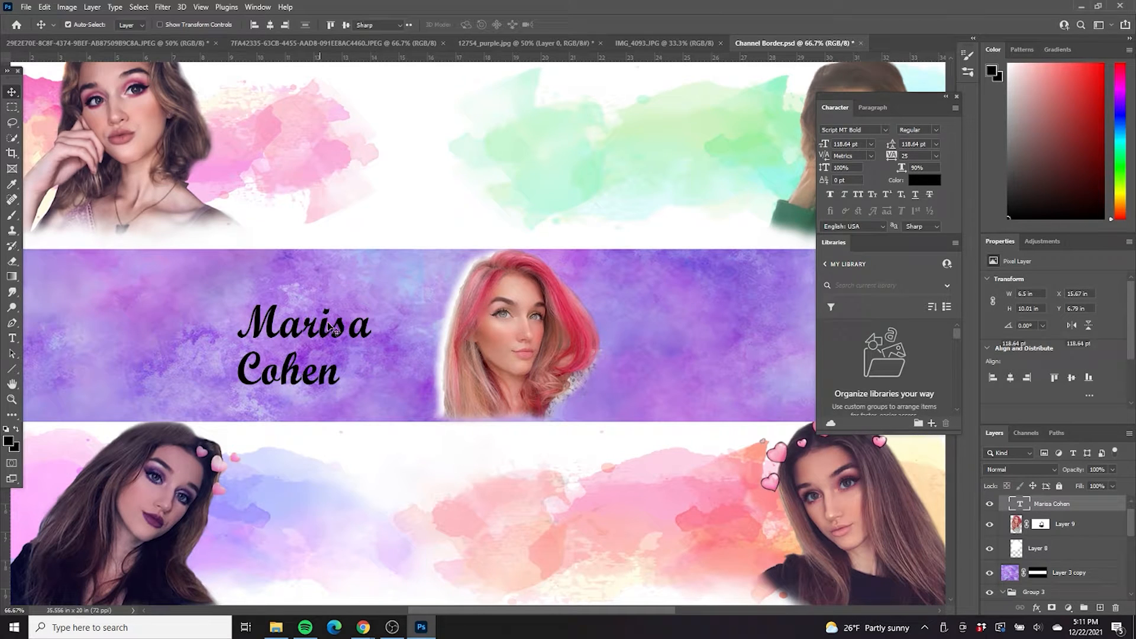
double_click(331, 328)
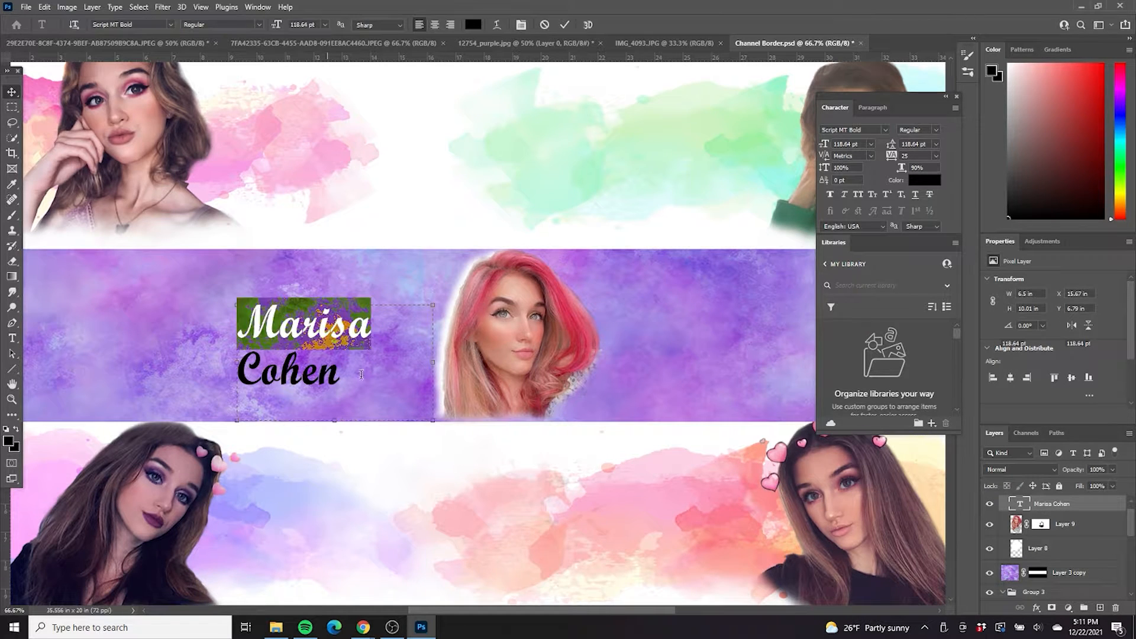
click(473, 24)
click(606, 264)
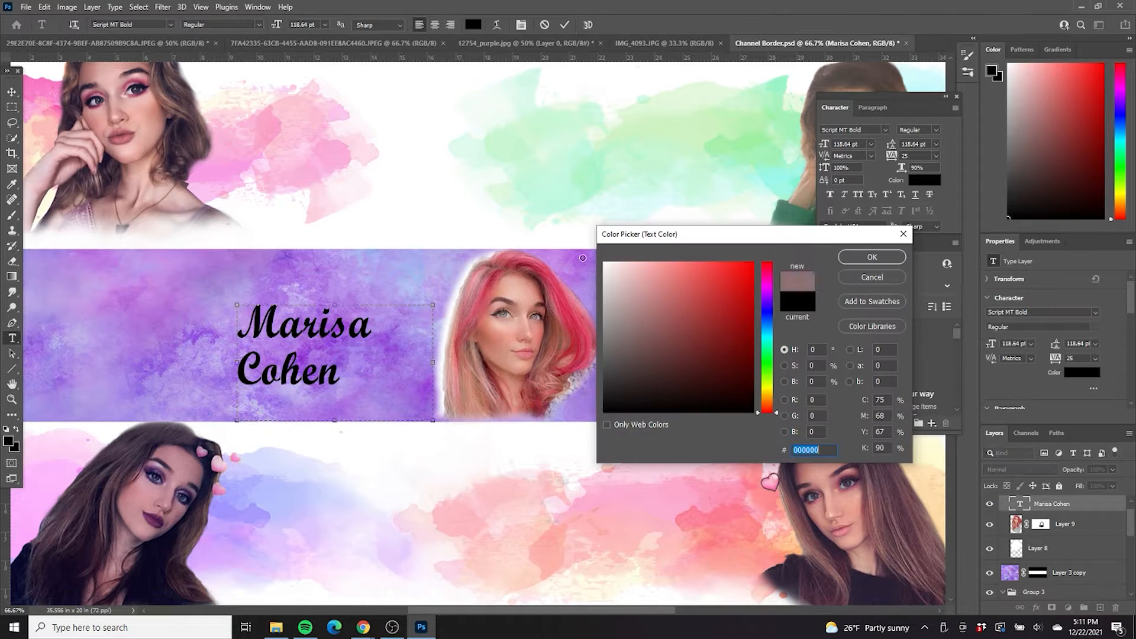
click(872, 256)
click(434, 25)
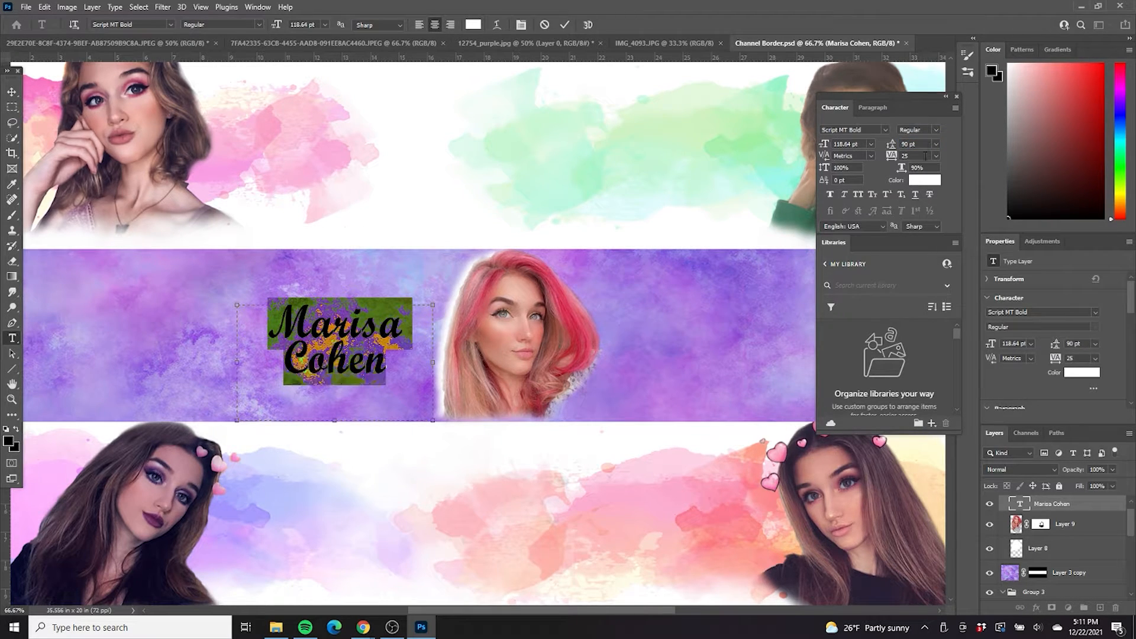
Set the name text's leading to 90 pt and its size to 75 pt after trying 90 pt.
text(50)
key(Return)
drag(923, 144, 802, 142)
text(90)
key(Return)
text(90)
key(Return)
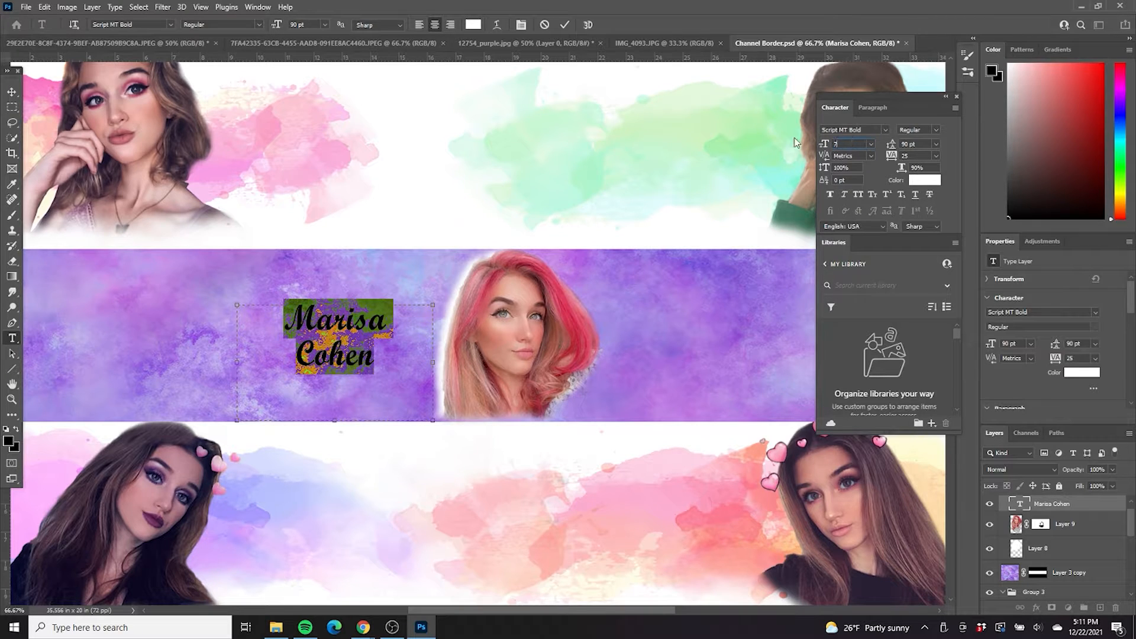
click(12, 92)
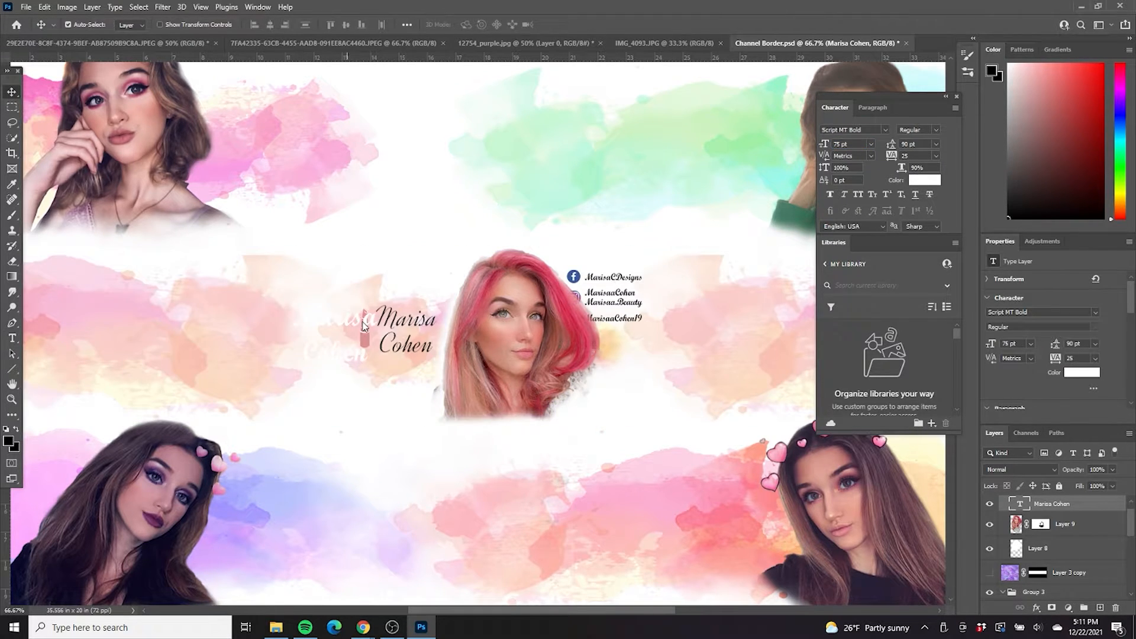
Set the name text's leading to 70 pt and place it just left of the portrait, using the old name as a guide.
drag(363, 326, 432, 321)
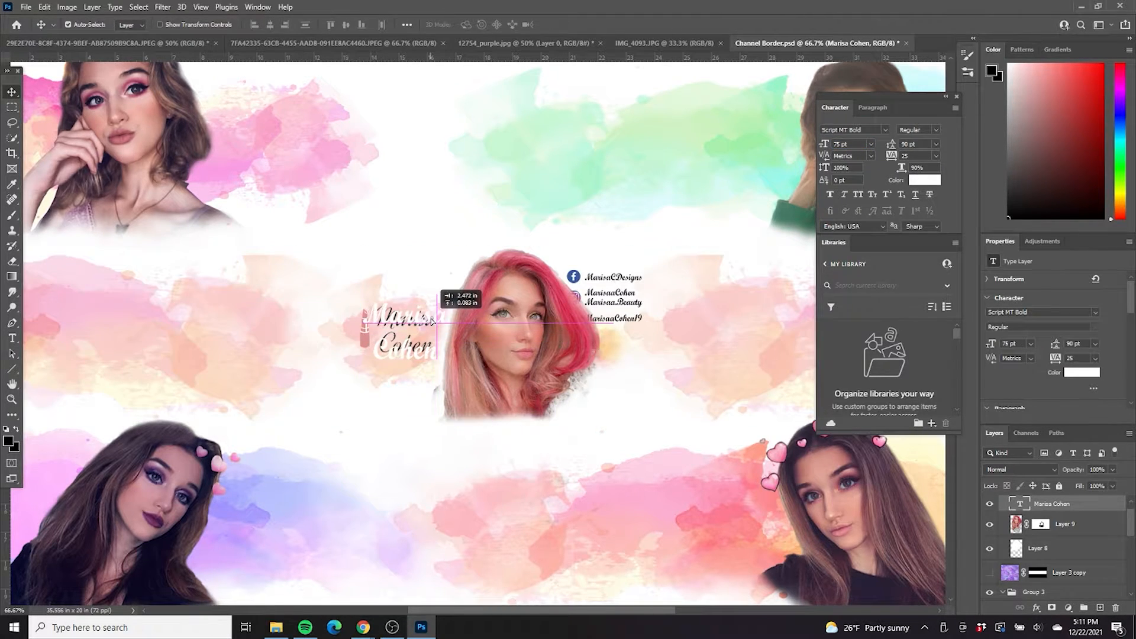
double_click(461, 330)
text(70)
key(Return)
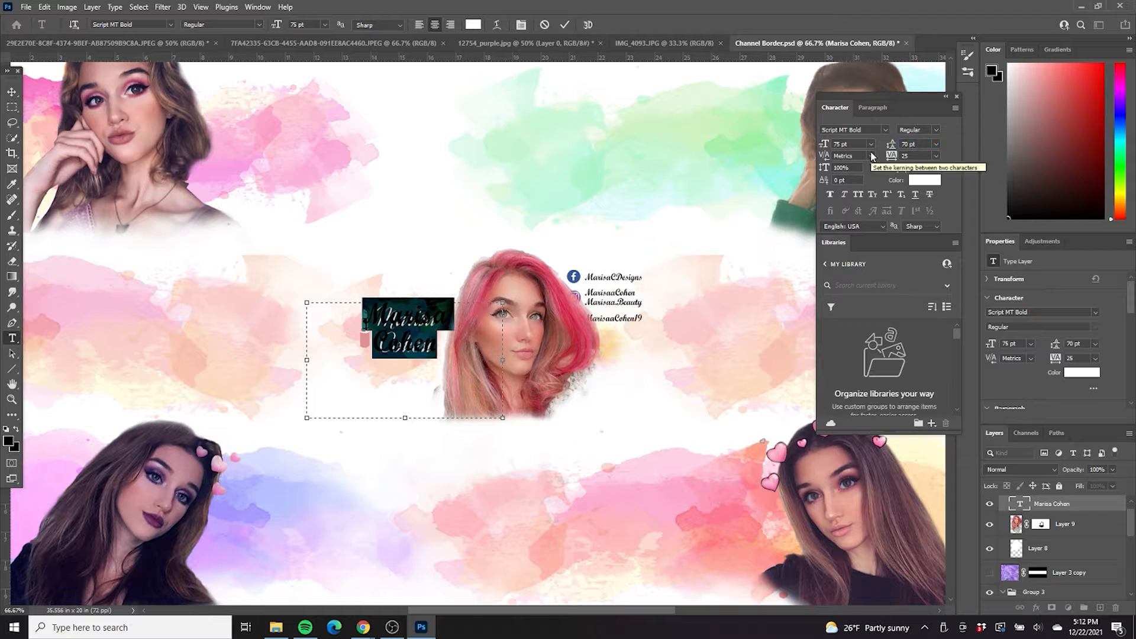
key(ctrl+Return)
key(v)
click(990, 574)
drag(390, 311, 375, 315)
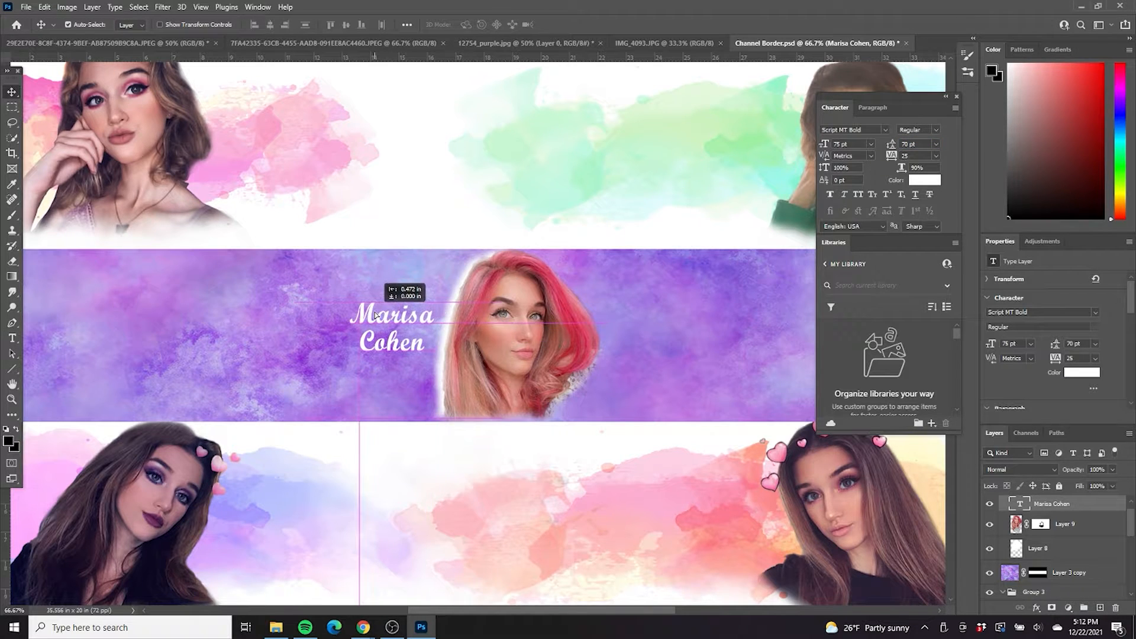
Save the document as a new file named NewBanner.psd.
click(26, 7)
click(72, 152)
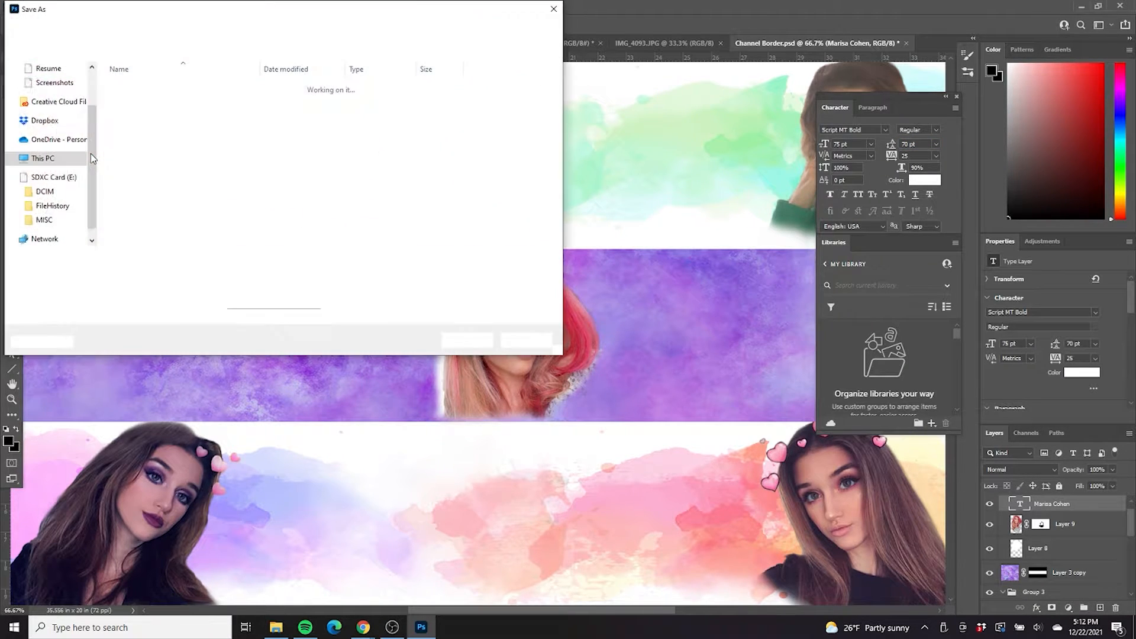
click(53, 148)
click(466, 339)
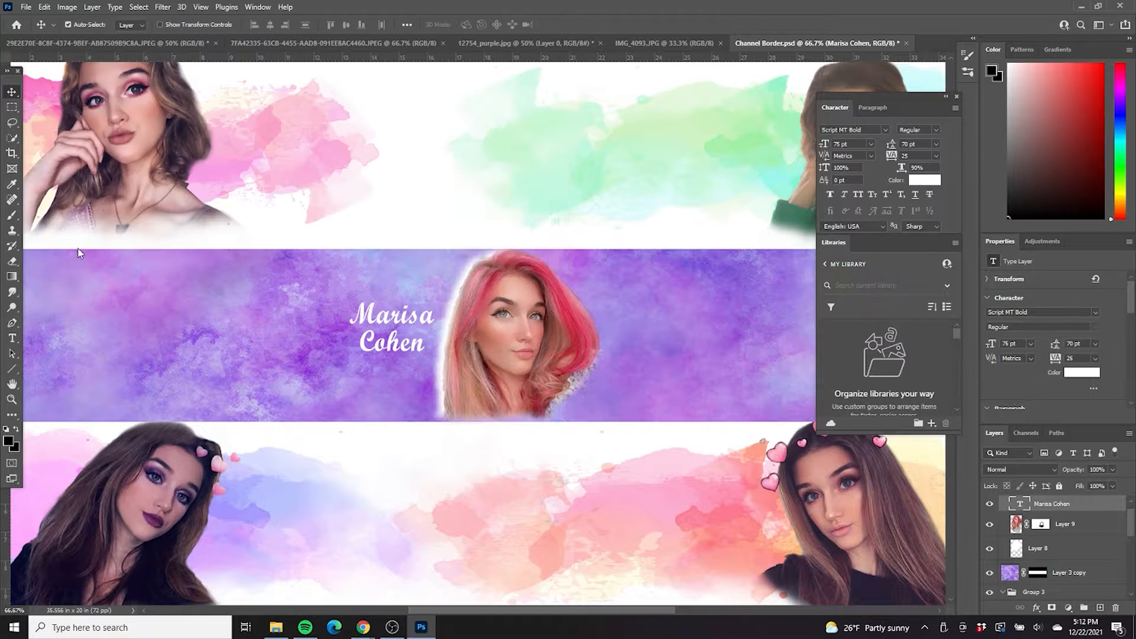
click(699, 177)
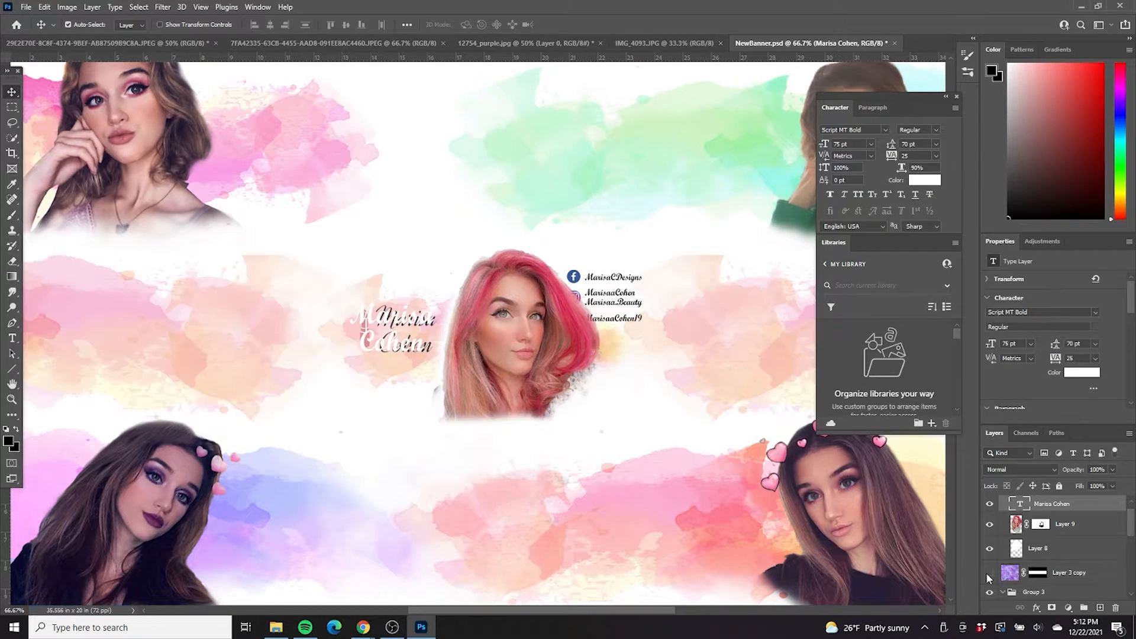
Duplicate the Middle group's art, icons and Name groups into Group 2, with Group 3 hidden and the purple strip shown.
click(1012, 553)
click(1064, 569)
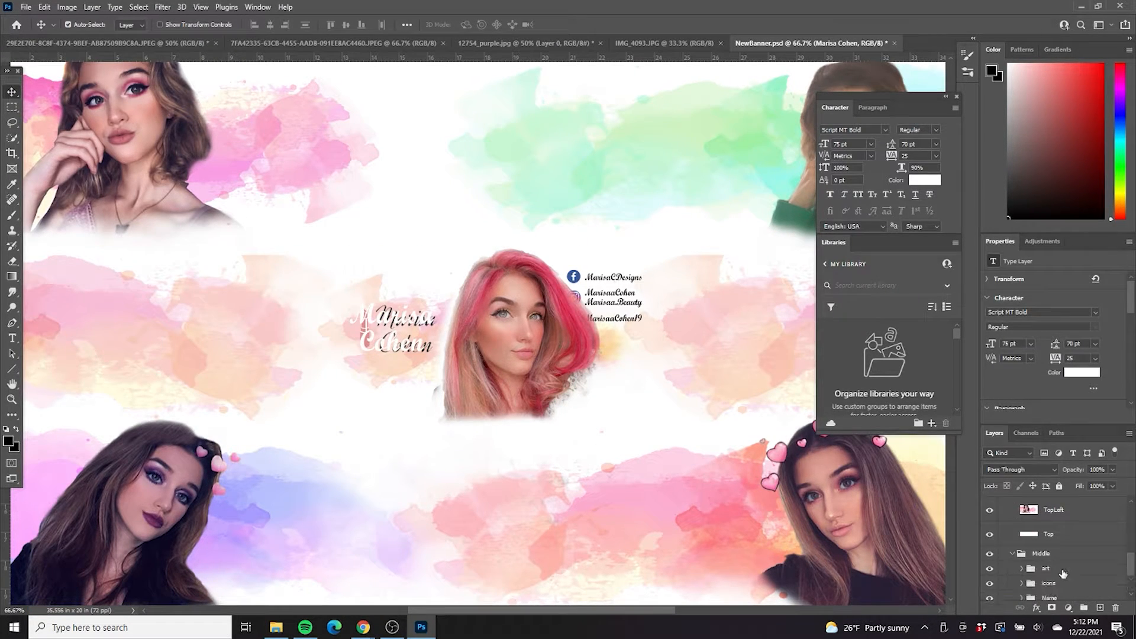
shift+click(1059, 584)
key(ctrl+j)
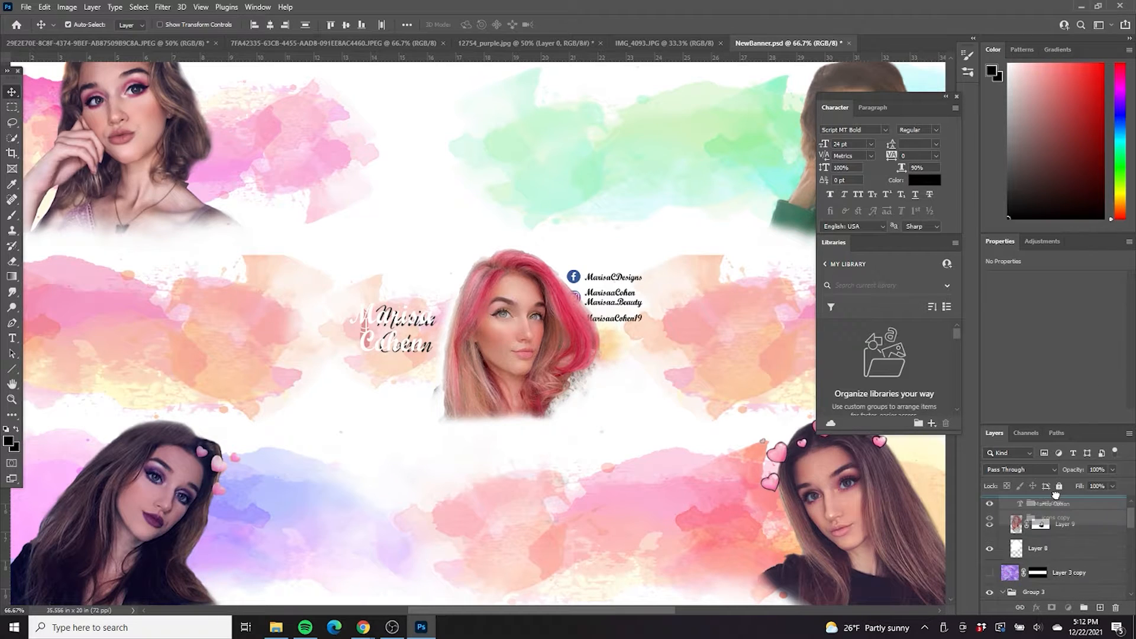
click(1004, 548)
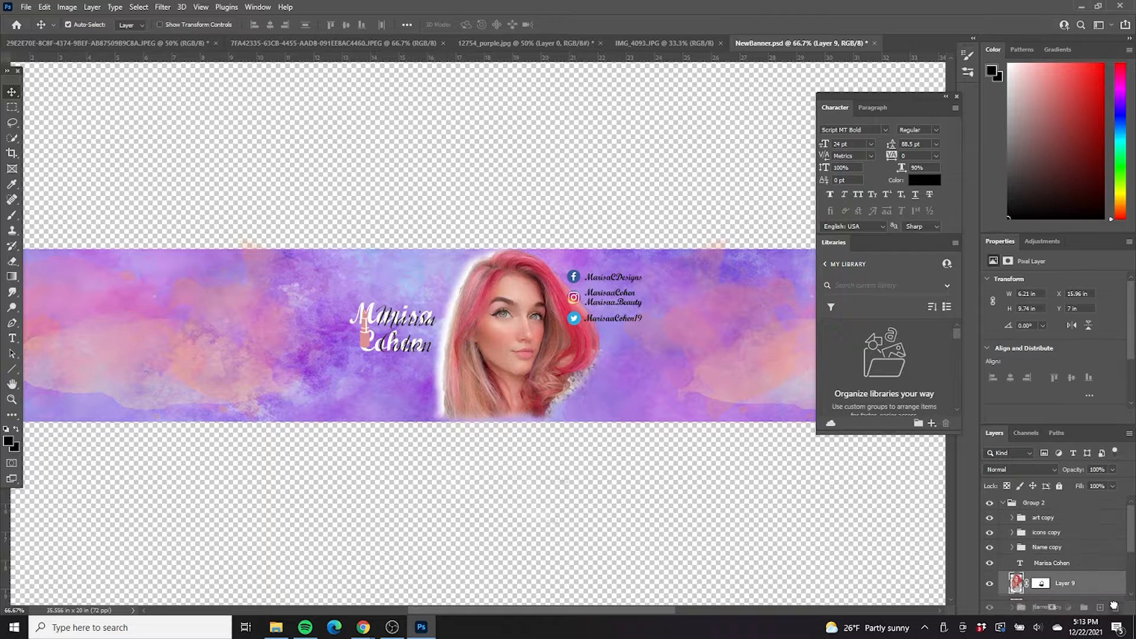
Delete the Name copy group and collapse the icons copy group.
click(627, 321)
click(1012, 533)
click(1051, 518)
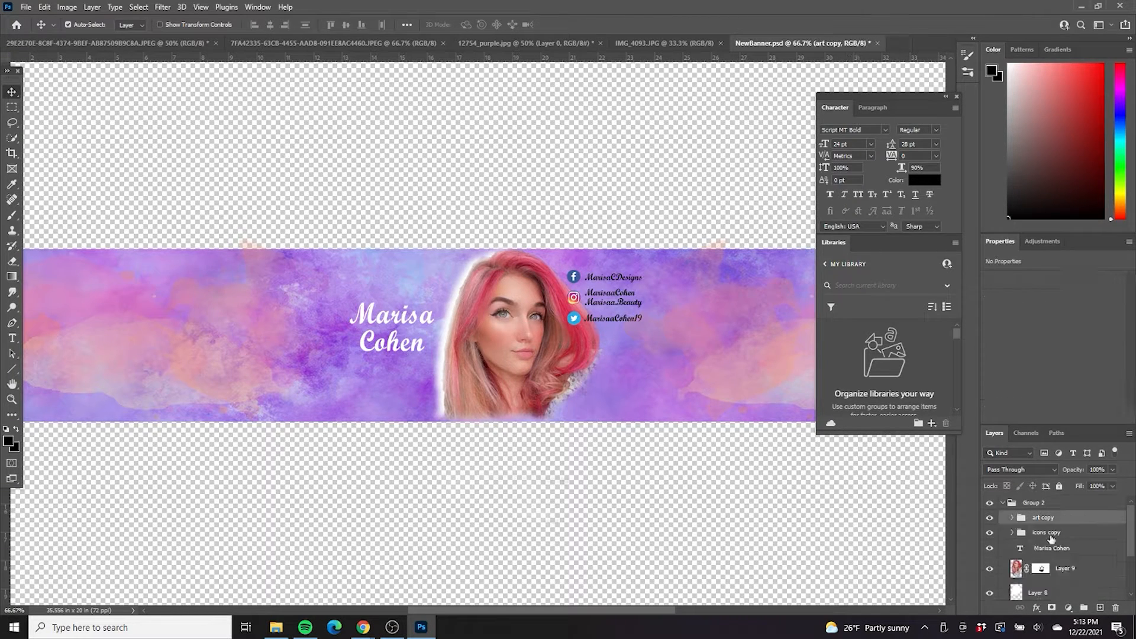
Move the art copy and icons copy groups right and down so the social icons sit beside the portrait.
shift+click(1051, 548)
click(1052, 535)
shift+click(1050, 520)
key(ctrl+t)
drag(645, 316, 684, 329)
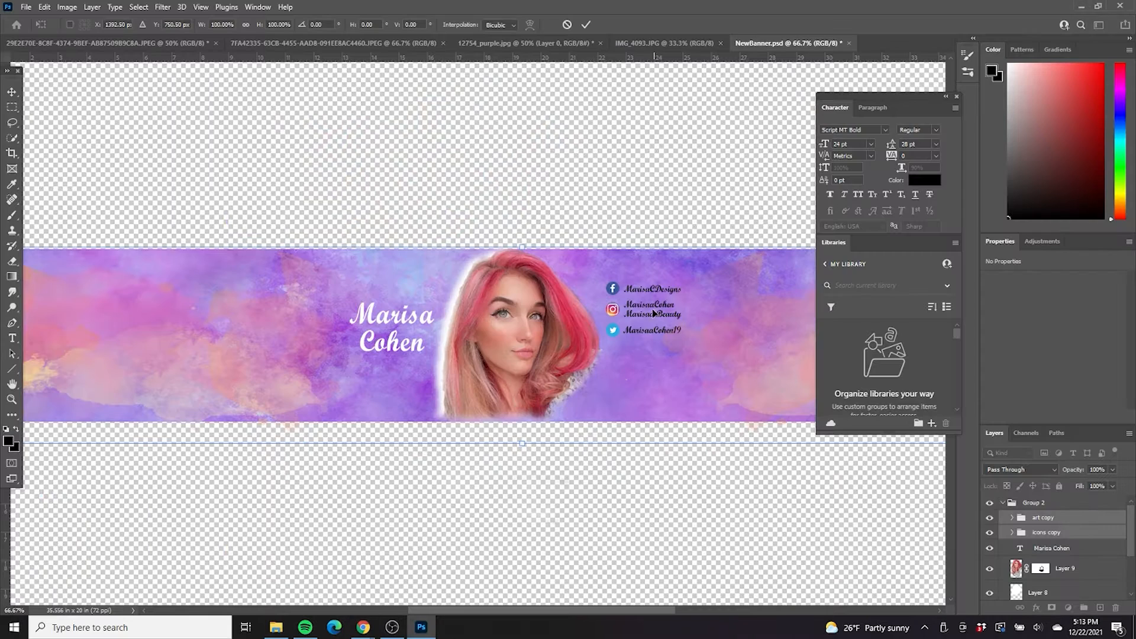
drag(655, 314, 658, 329)
key(ctrl+minus)
key(ctrl+minus)
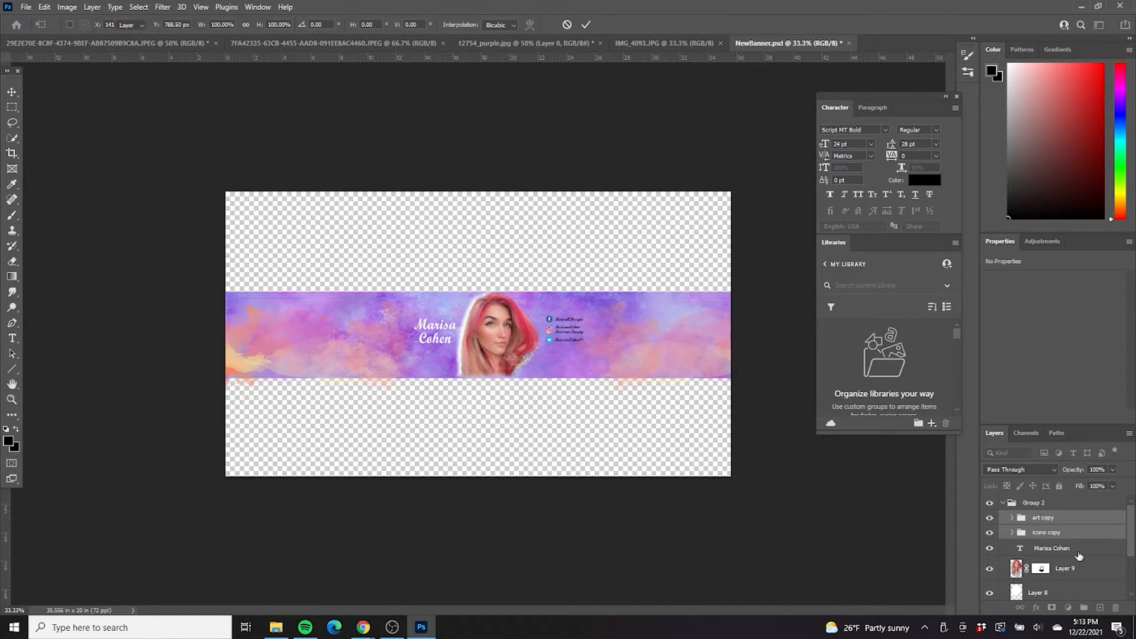
key(Return)
Add a Brightness/Contrast adjustment clipped to Layer 2 in art copy, with brightness 150 and contrast 100.
click(1068, 608)
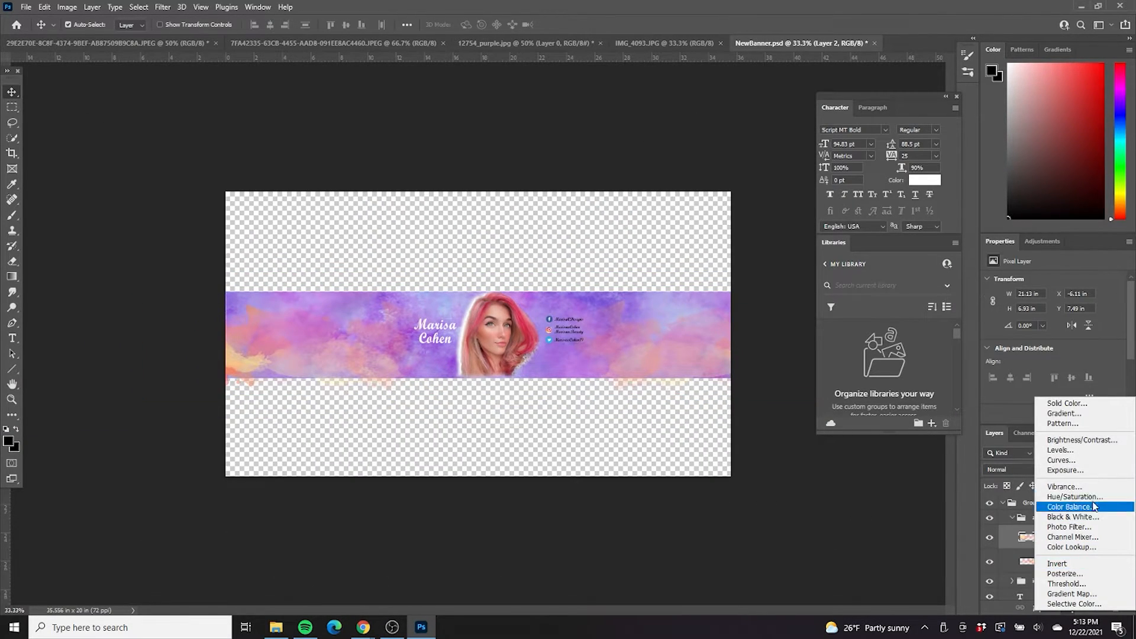
click(1082, 440)
drag(1052, 313, 1117, 313)
drag(1052, 336, 1057, 337)
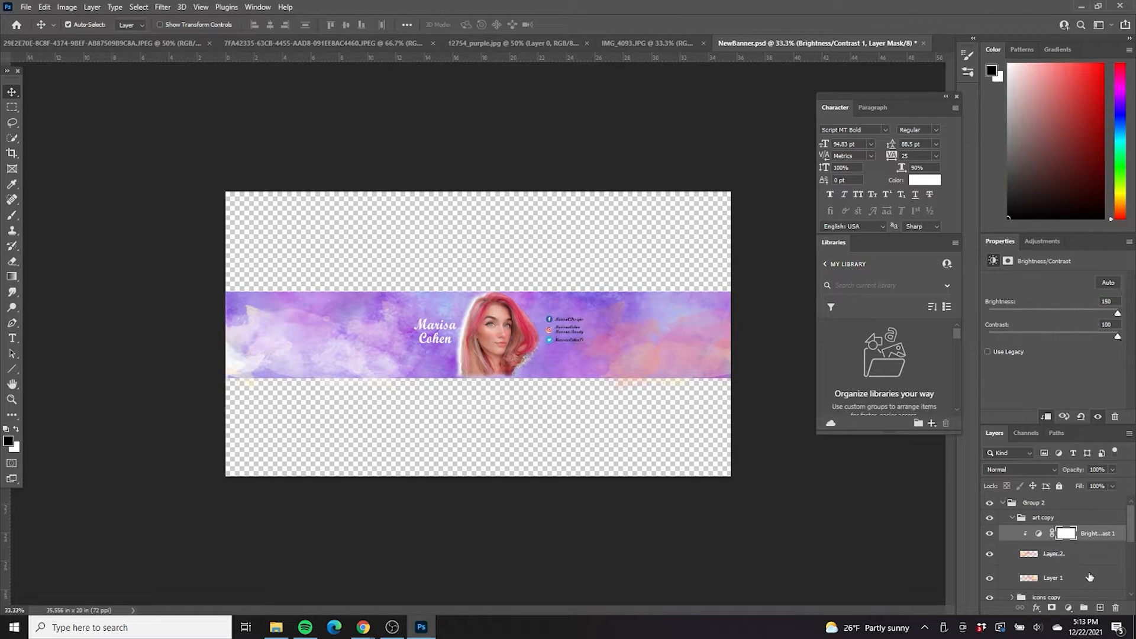
Add a Black & White adjustment above Brightness/Contrast 1 in art copy and clip it to Layer 2.
click(1068, 608)
click(1071, 514)
alt+click(1062, 541)
shift+click(1066, 551)
scroll(1087, 523, down, 2)
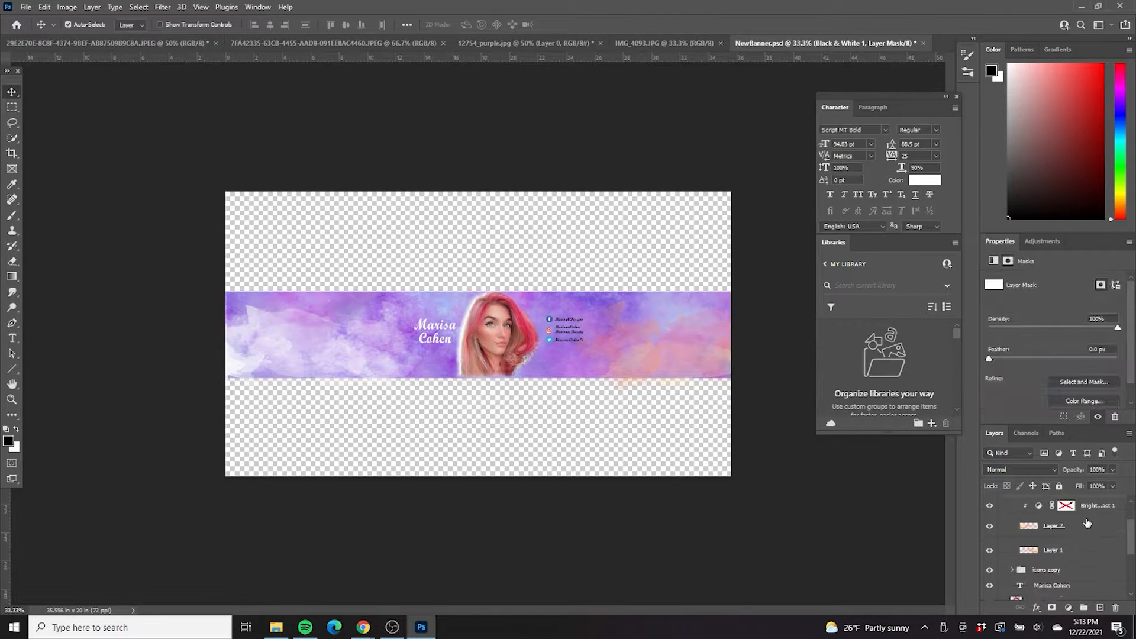
Duplicate the Black & White and Brightness/Contrast adjustments above Layer 1 and clip both copies to it.
click(1087, 523)
click(1071, 506)
scroll(1087, 512, up, 1)
shift+click(1091, 506)
drag(1091, 520, 1090, 555)
alt+click(1078, 585)
alt+click(1088, 568)
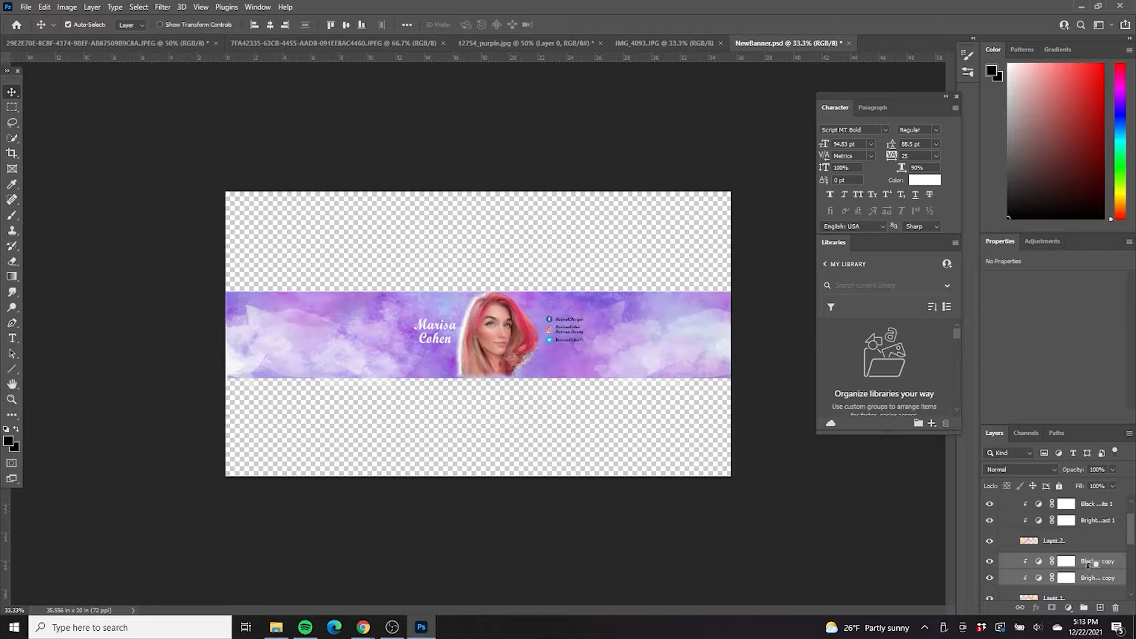
Toggle the art copy group's visibility to compare the banner with and without the grayscale watercolor art.
scroll(1086, 540, down, 4)
scroll(1085, 529, up, 3)
click(296, 310)
scroll(1085, 557, down, 4)
scroll(1057, 548, up, 6)
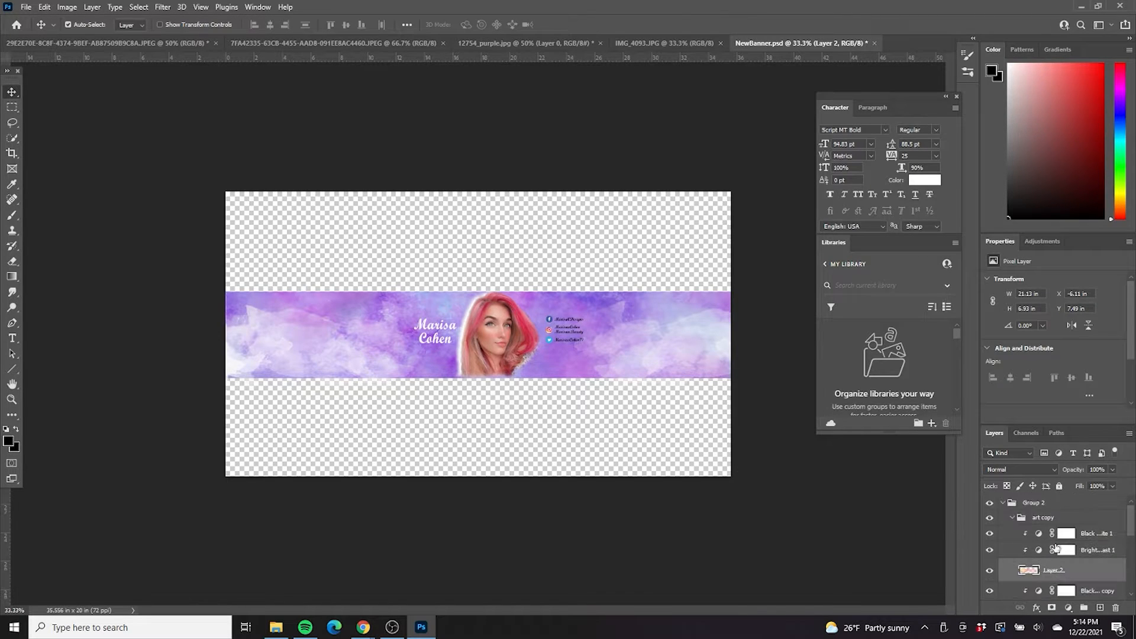
click(989, 518)
click(990, 518)
Delete the Facebook handle text and the Facebook icon from the social icons beside the portrait.
key(ctrl+plus)
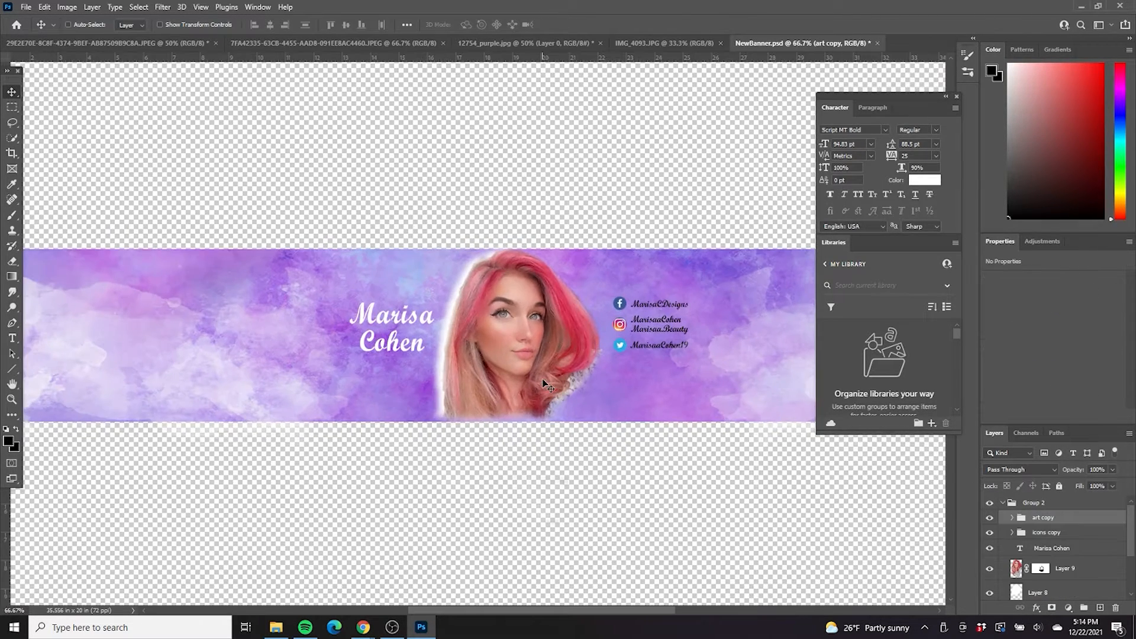
click(645, 303)
key(Delete)
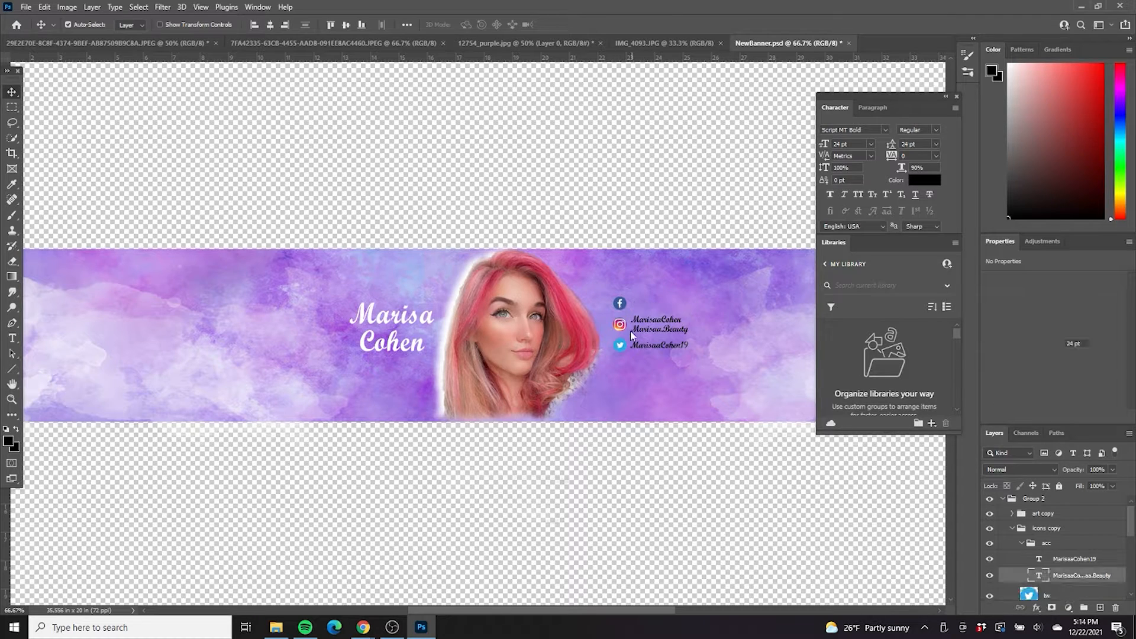
click(620, 304)
key(Delete)
Change the Instagram and Twitter handle texts from the icons copy group to white.
double_click(652, 325)
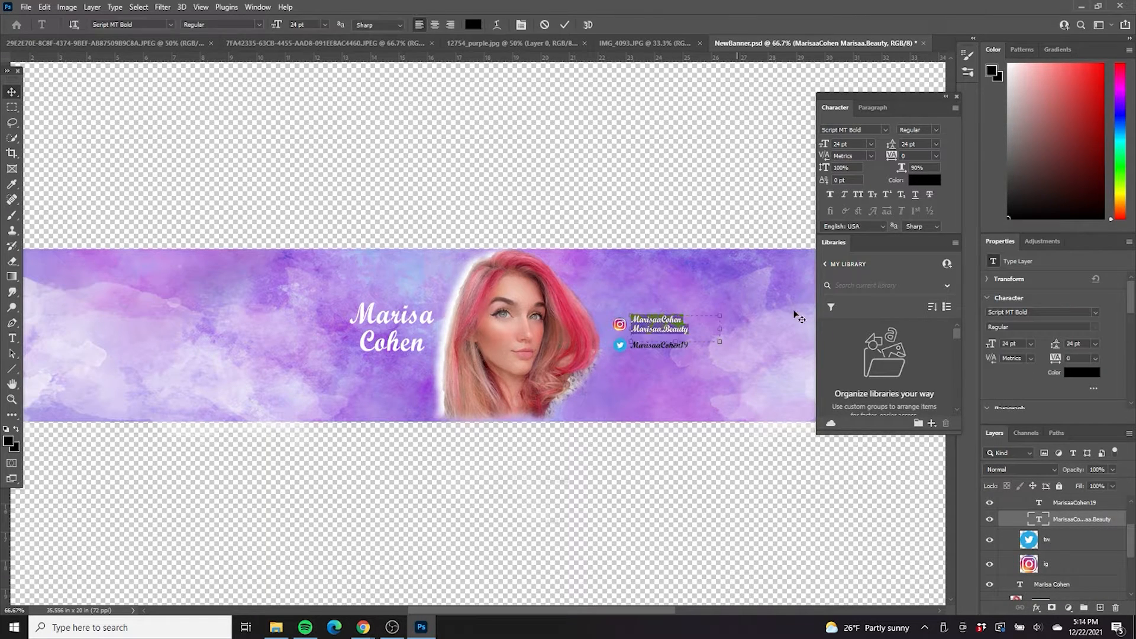
click(932, 182)
key(Return)
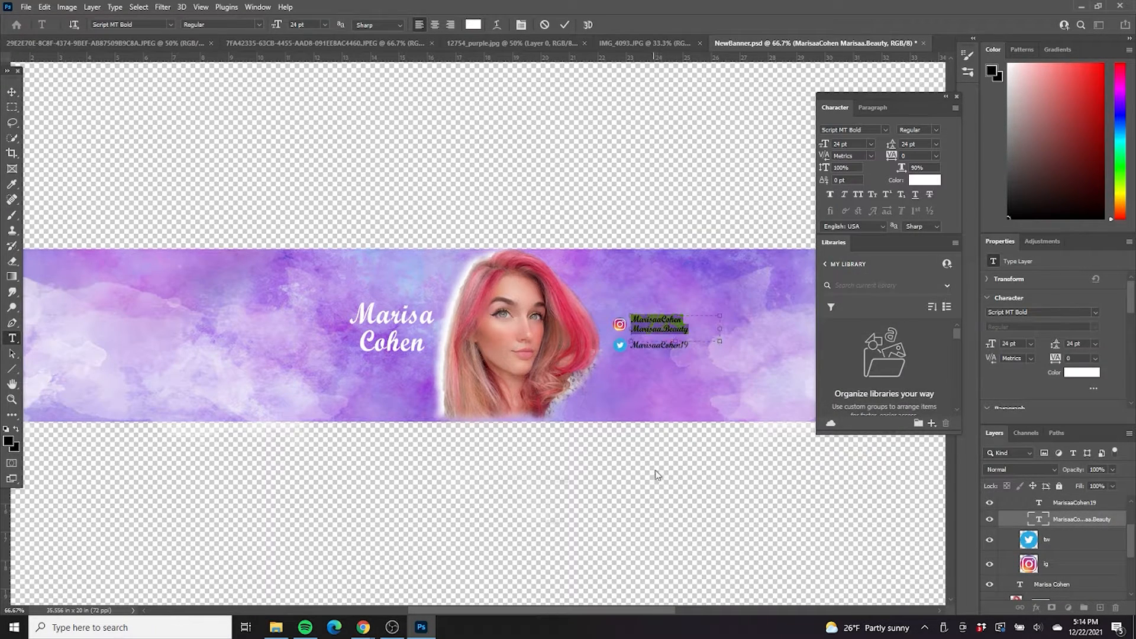
double_click(665, 347)
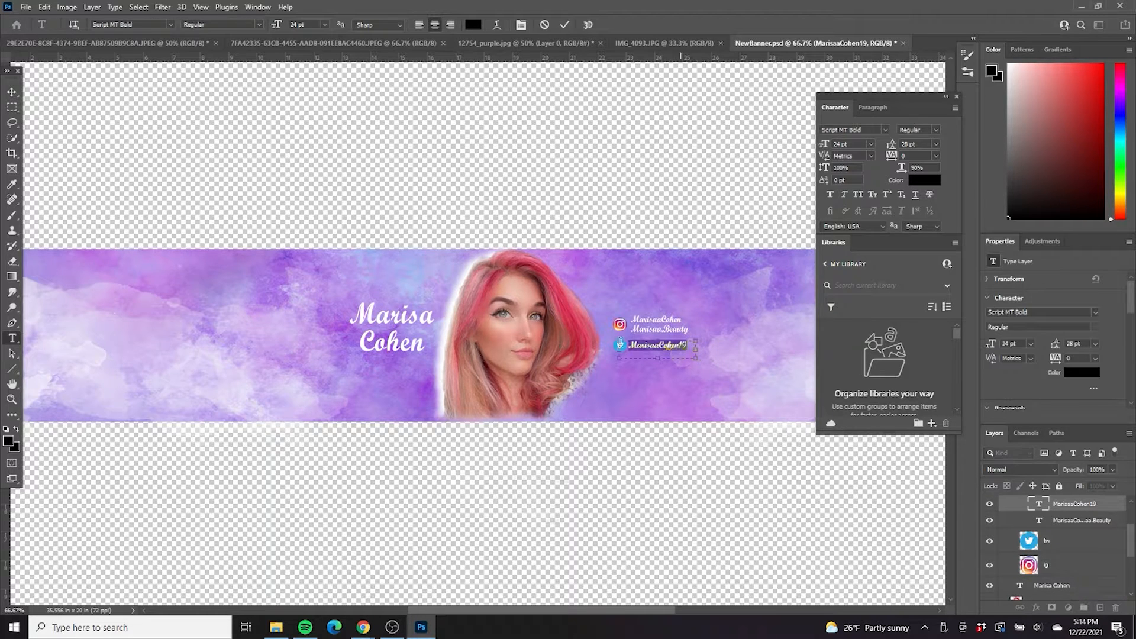
click(921, 179)
click(871, 258)
click(586, 492)
key(v)
Search the web in Chrome for "shopping bag icon" images and return to the banner in Photoshop.
click(364, 627)
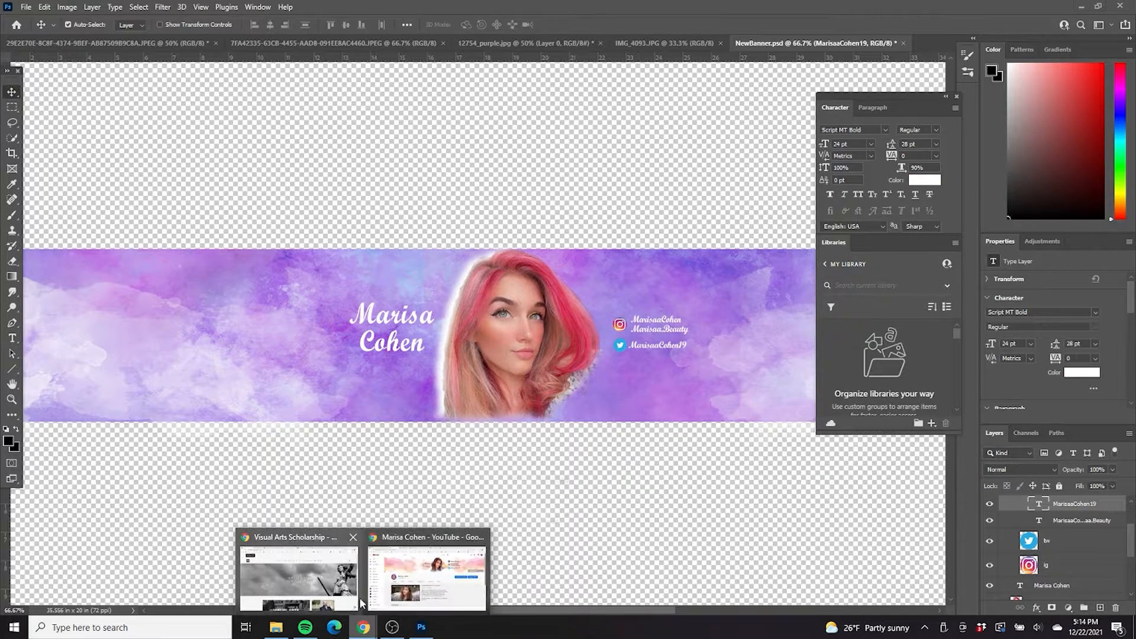
click(403, 583)
click(926, 10)
click(912, 32)
text(shopping bag icon)
key(Return)
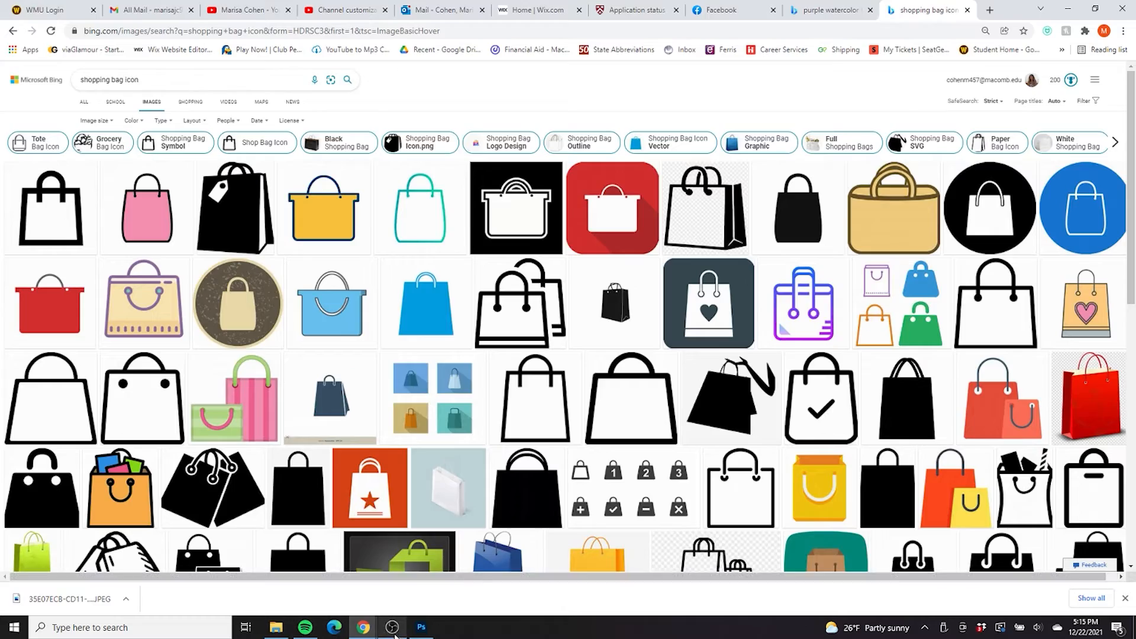
click(422, 627)
click(648, 332)
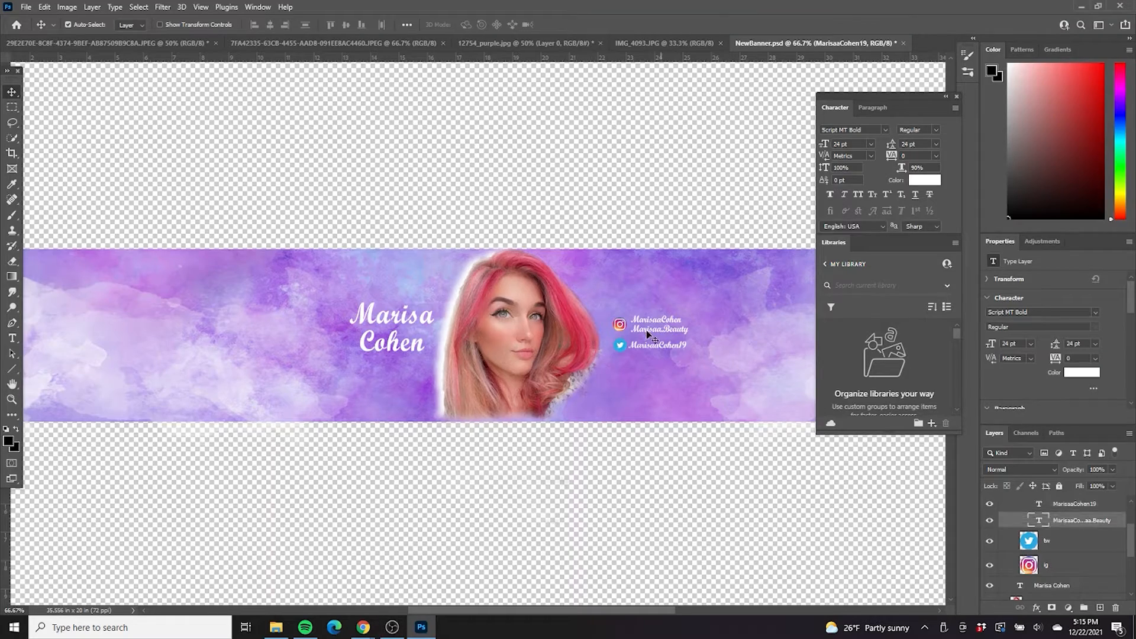
Switch to Chrome and search the web for "tiktok icon".
mouse_move(363, 627)
click(432, 583)
click(372, 32)
text(tiktok )
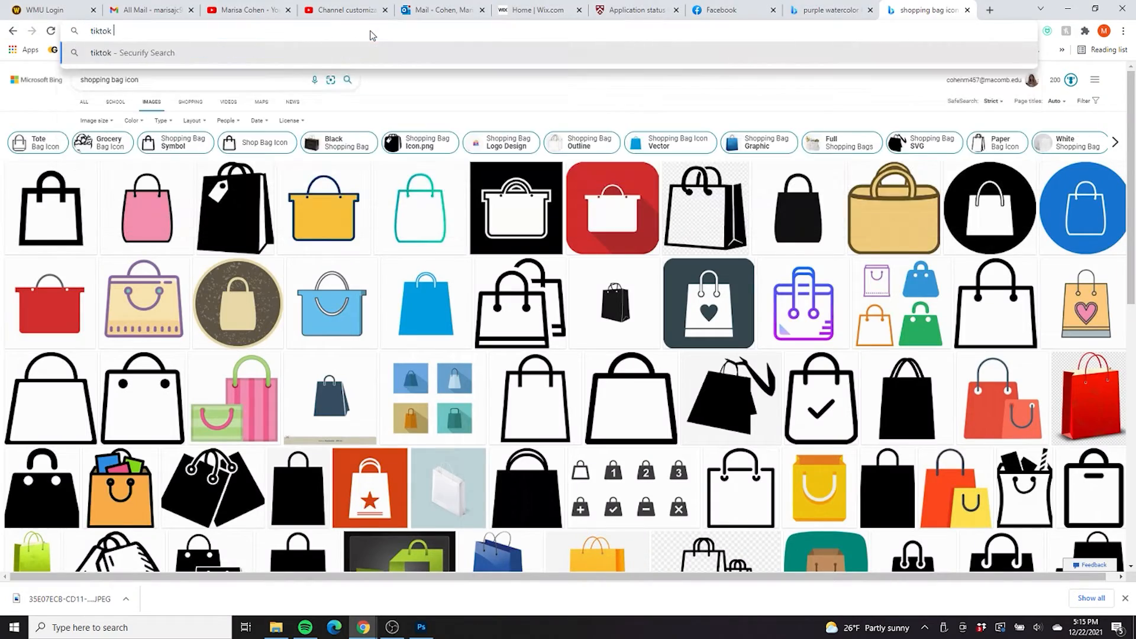
text(icon)
key(Return)
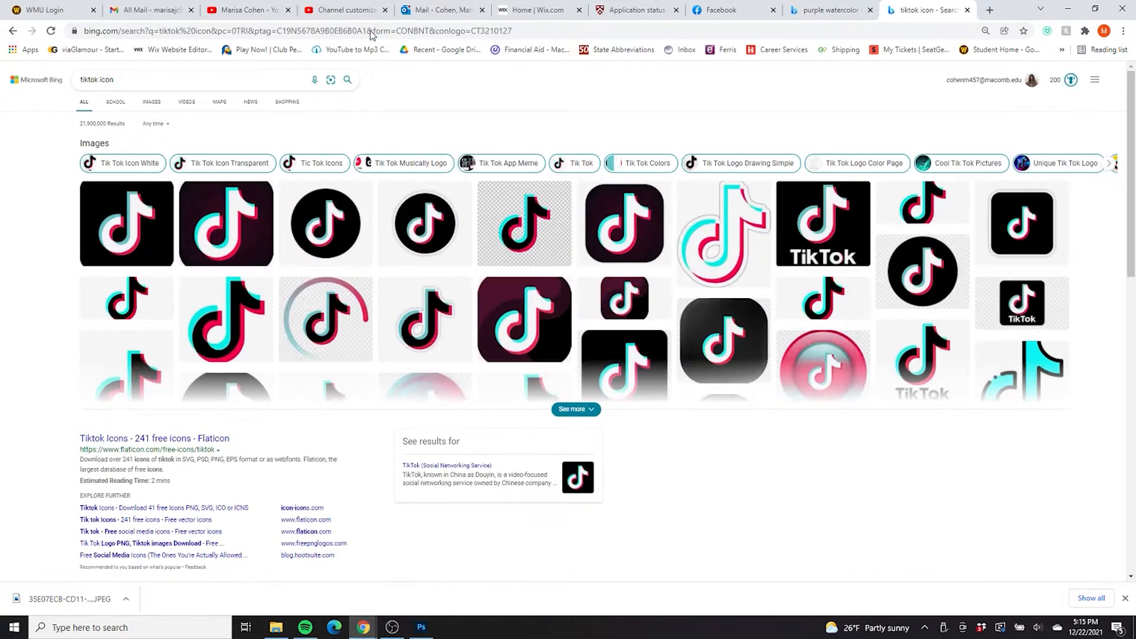
Copy the round black TikTok icon from the image results and paste it into NewBanner.psd in Photoshop.
click(881, 278)
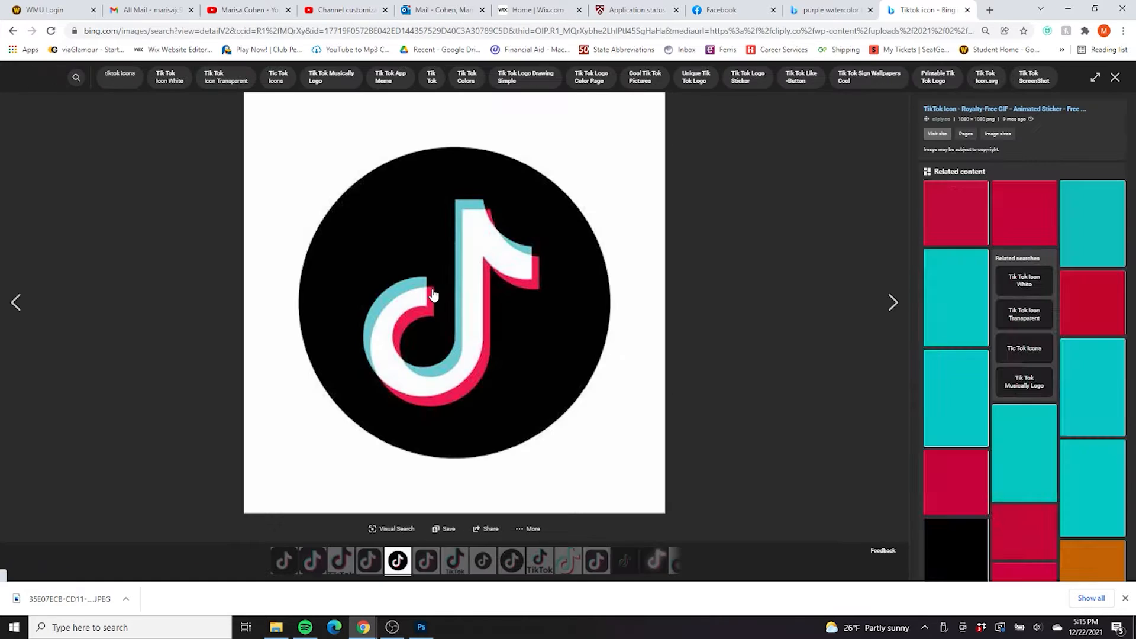
right_click(429, 287)
click(467, 327)
click(421, 627)
key(ctrl+v)
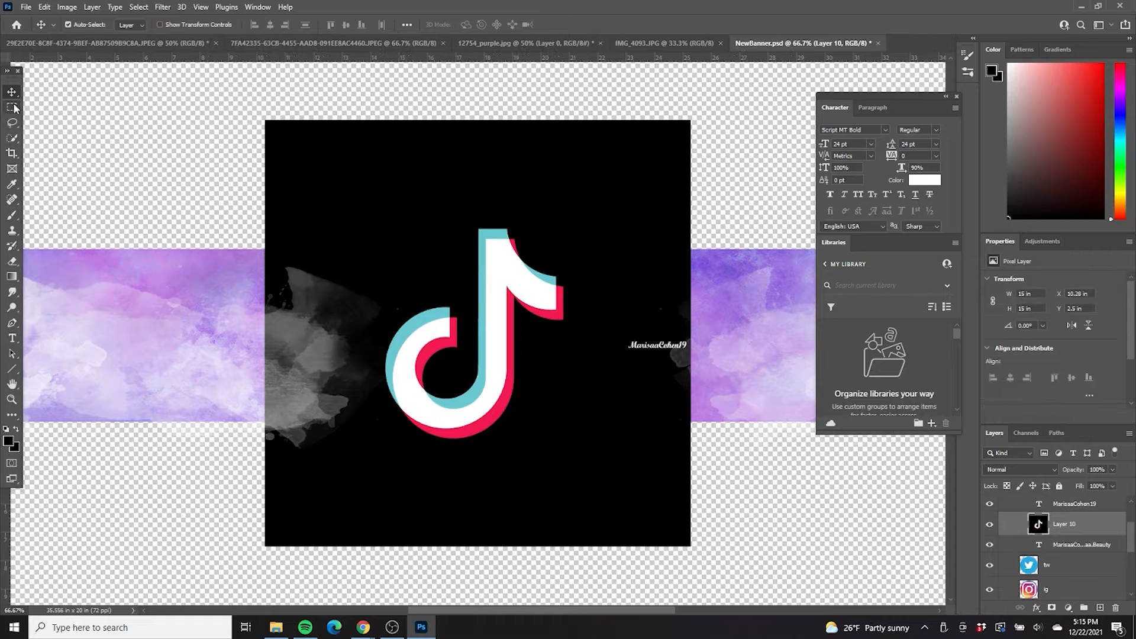
Make a circular selection about 11.28 in wide around the TikTok logo and turn it into a layer mask.
click(12, 107)
click(54, 120)
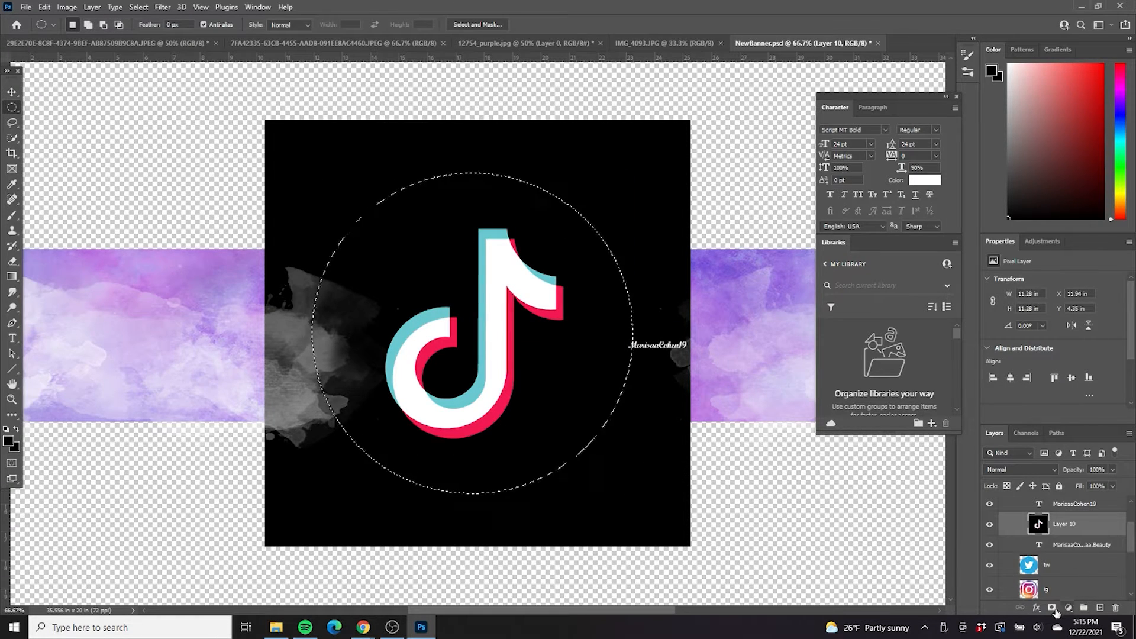
click(1052, 608)
Scale the masked TikTok logo down to 10% and move it near the social icons.
click(12, 92)
drag(584, 268, 700, 261)
key(ctrl+t)
drag(806, 539, 423, 158)
drag(406, 133, 622, 292)
Reduce the TikTok logo further to about 4.26% and place it directly above the Instagram icon.
key(ctrl+plus)
key(ctrl+plus)
key(ctrl+plus)
drag(596, 610, 655, 612)
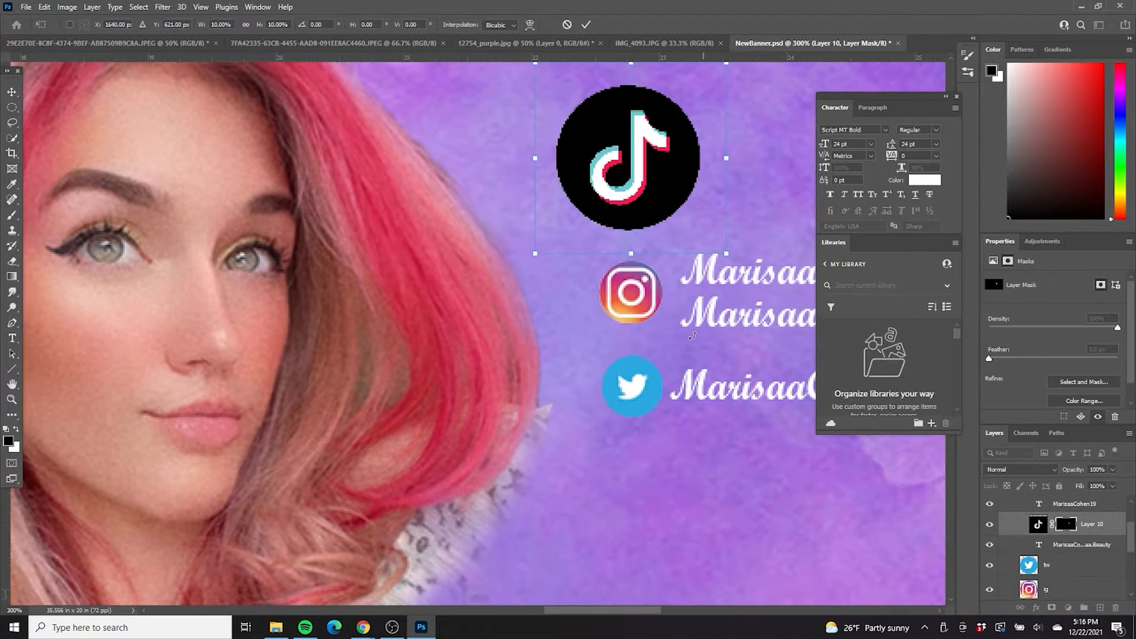
scroll(692, 336, up, 2)
drag(726, 377, 609, 260)
drag(583, 229, 650, 298)
key(ctrl+minus)
key(ctrl+minus)
Duplicate the Instagram handle text upward, replace it with the TikTok handle, and align it beside the TikTok icon.
click(577, 364)
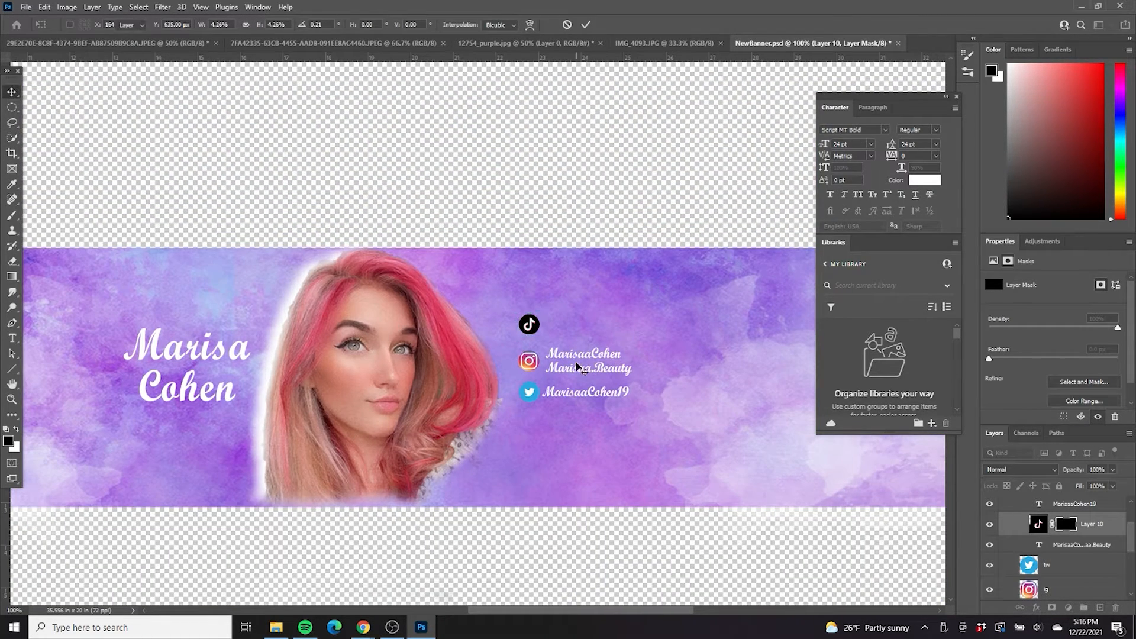
drag(576, 363, 577, 324)
double_click(604, 325)
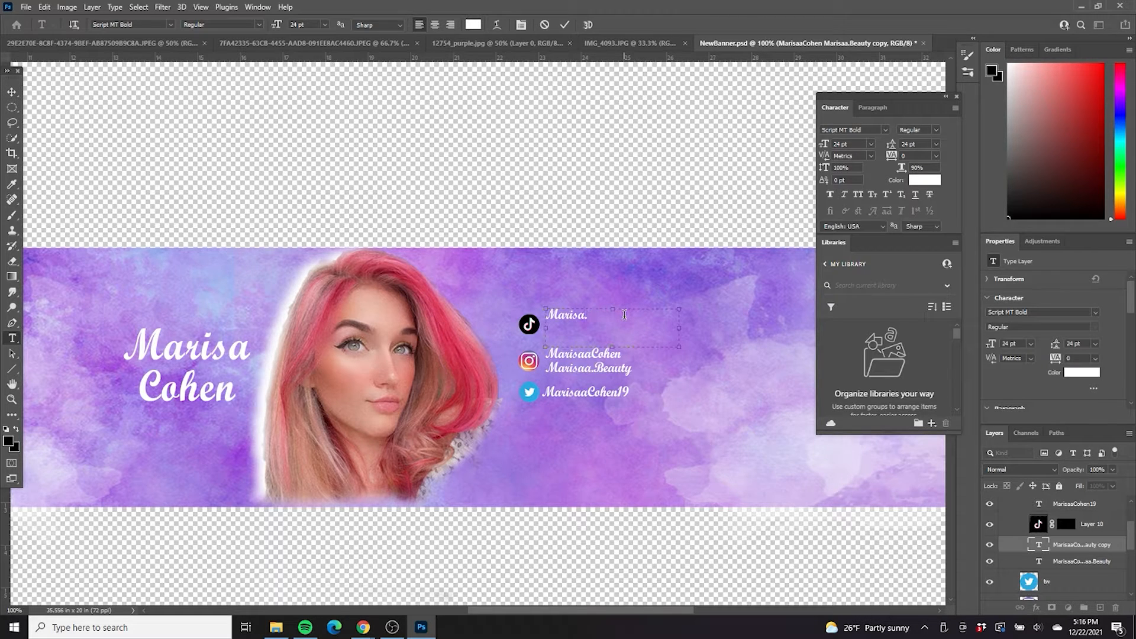
drag(593, 318, 593, 330)
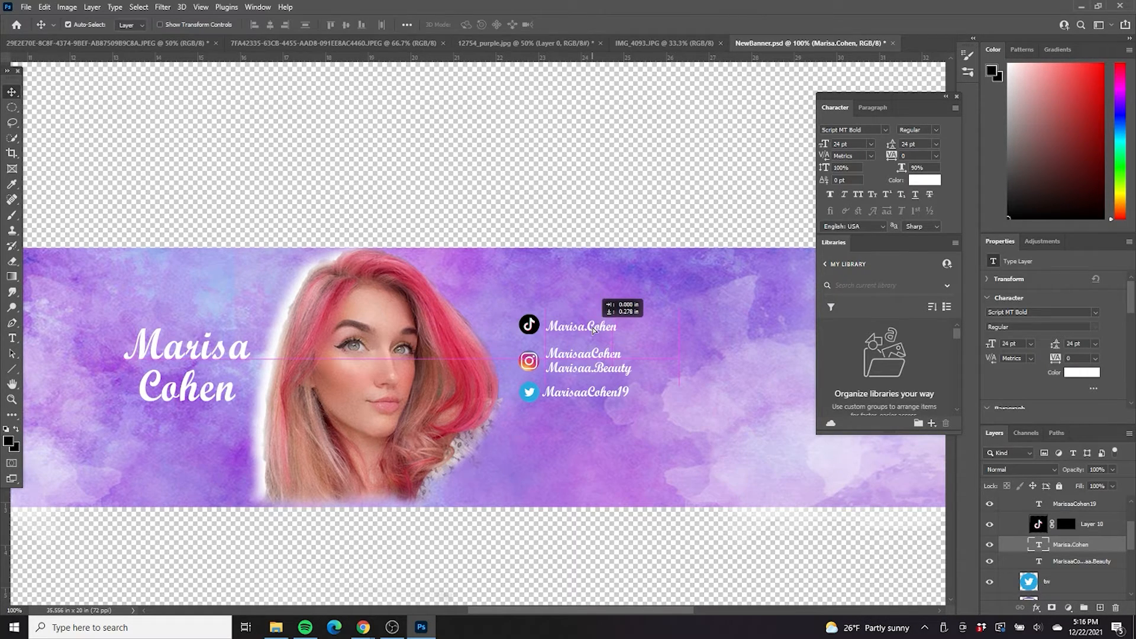
click(583, 524)
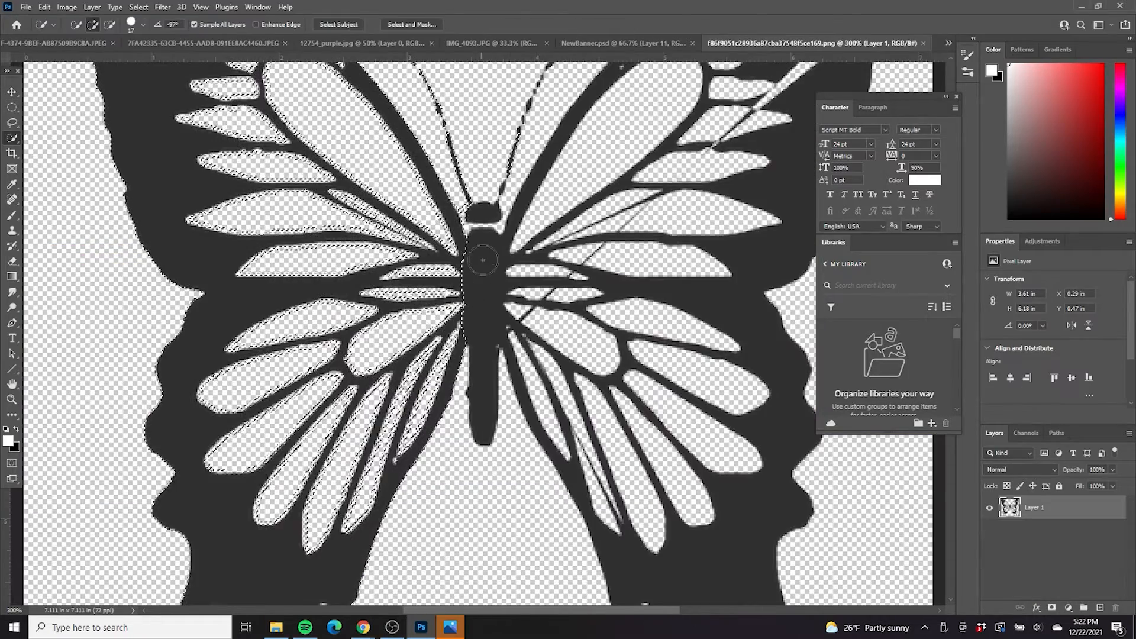
Set the Quick Selection brush to 8 px, add the butterfly's body to the selection and subtract the spill beside it.
click(130, 24)
drag(85, 64, 82, 63)
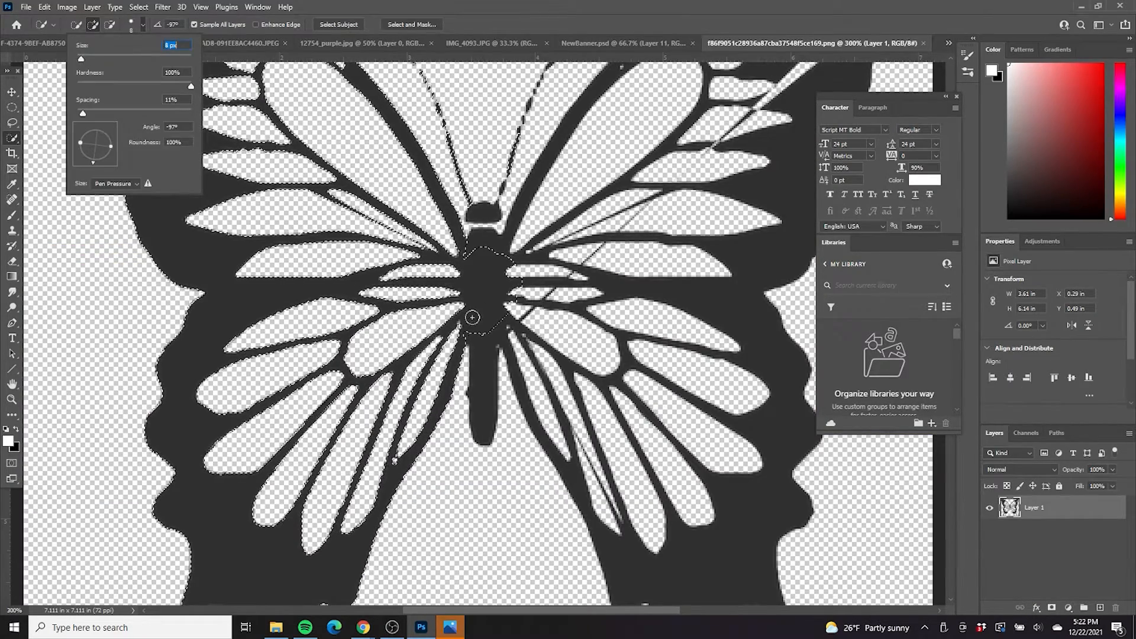
drag(472, 321, 482, 404)
drag(516, 327, 520, 235)
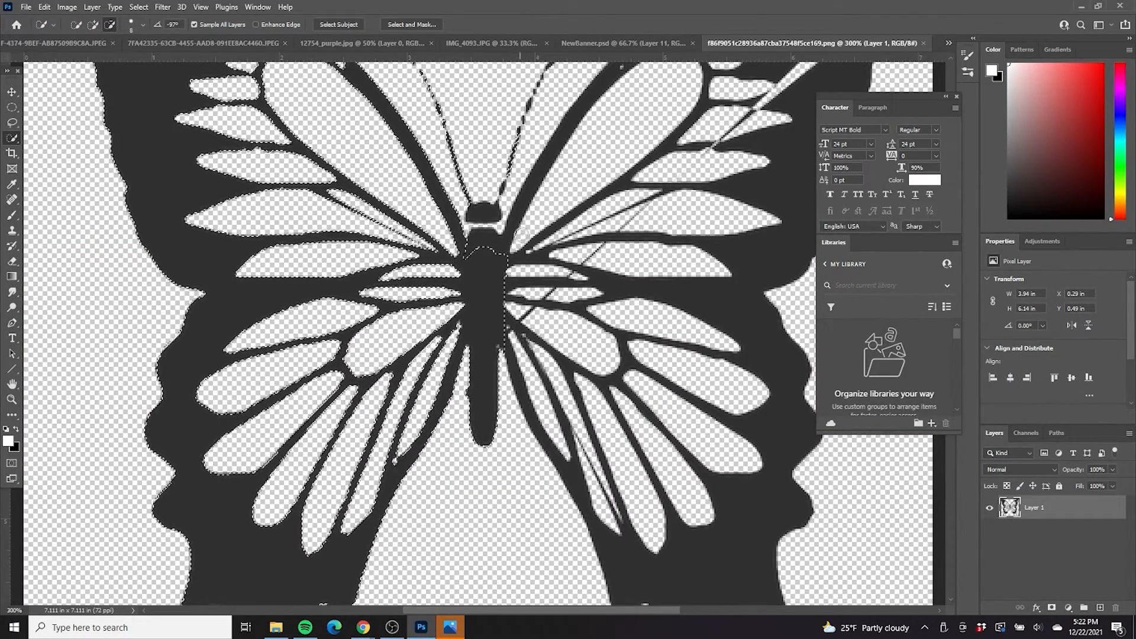
Extend the selection over the top of the butterfly's body and fill the selected left half with white.
click(484, 241)
scroll(484, 241, up, 4)
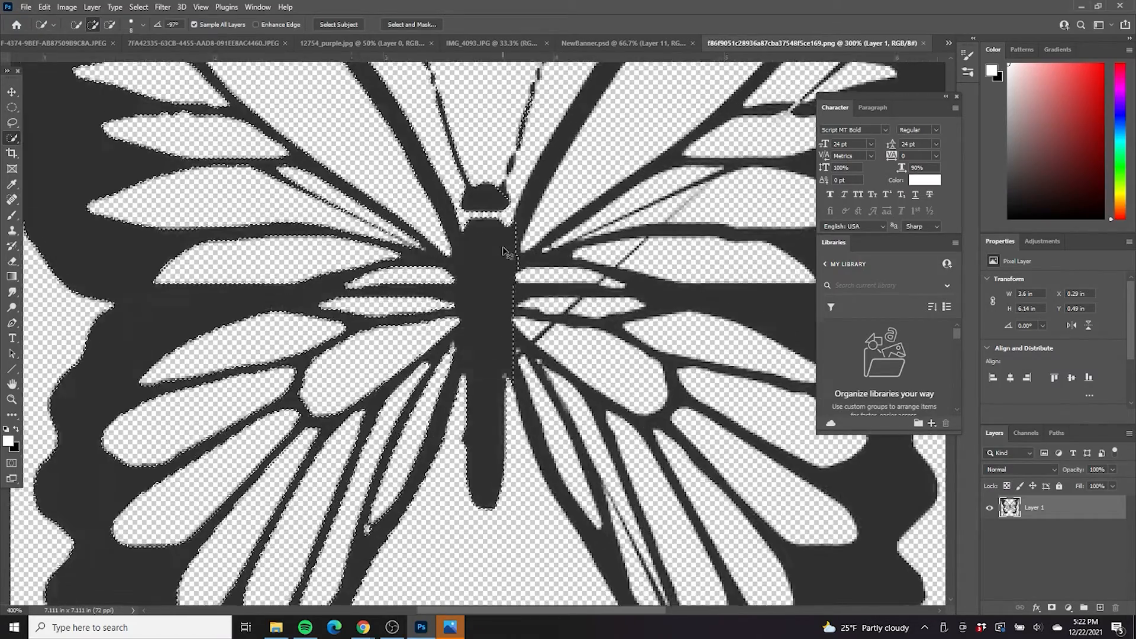
scroll(543, 223, down, 4)
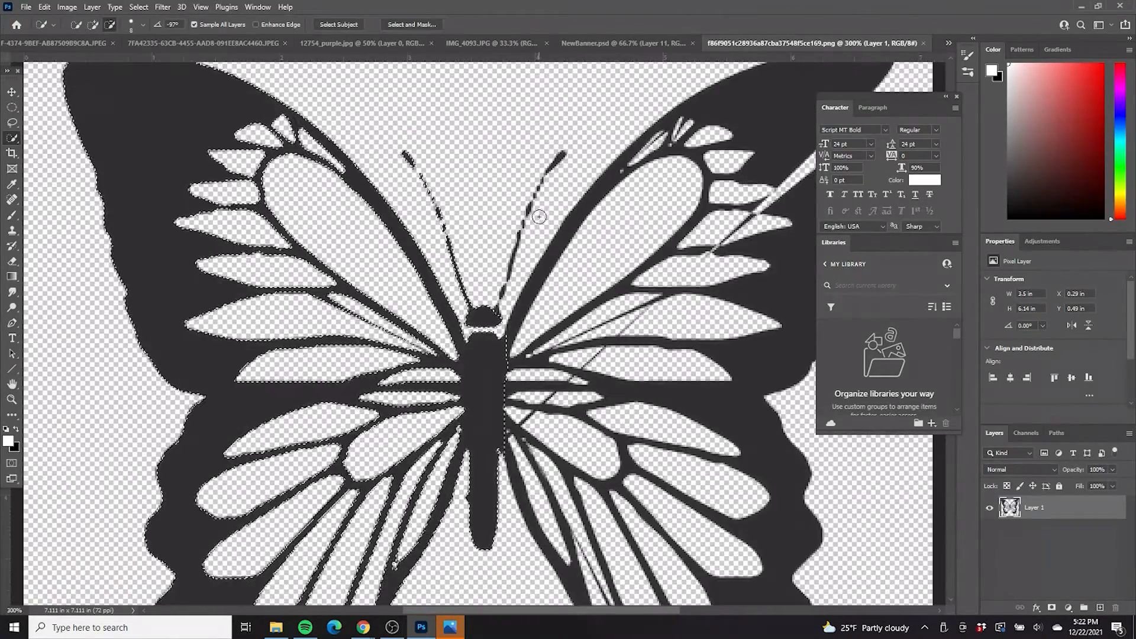
key(alt+BackSpace)
key(ctrl+d)
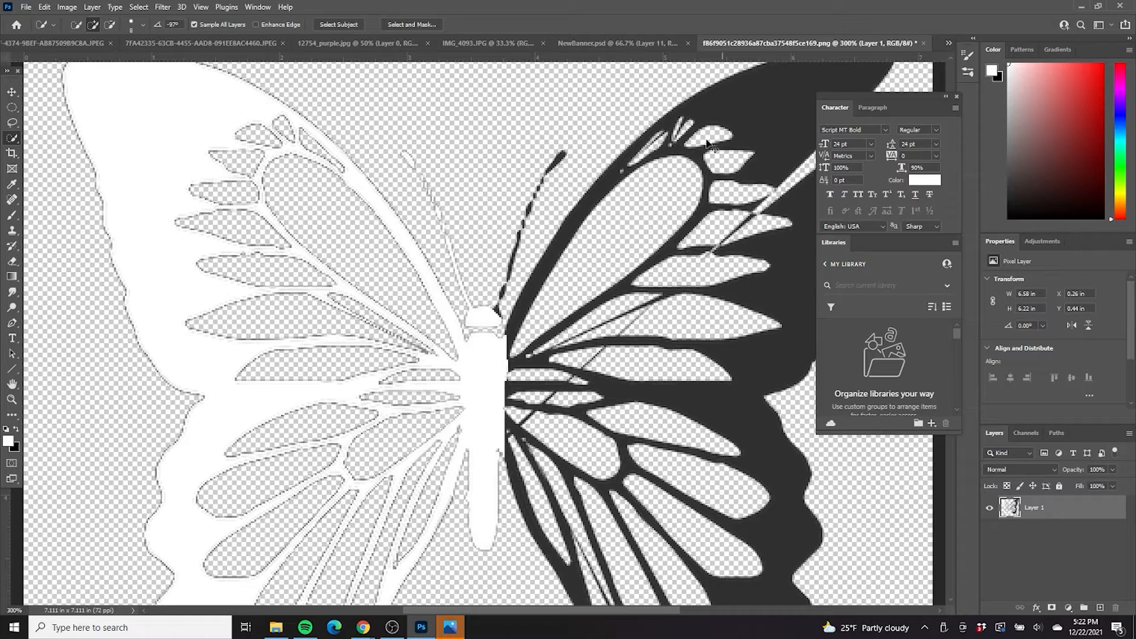
Delete Layer 11 from above Group 2 in NewBanner.psd and undo a stray paste.
click(615, 43)
drag(1087, 513, 1116, 607)
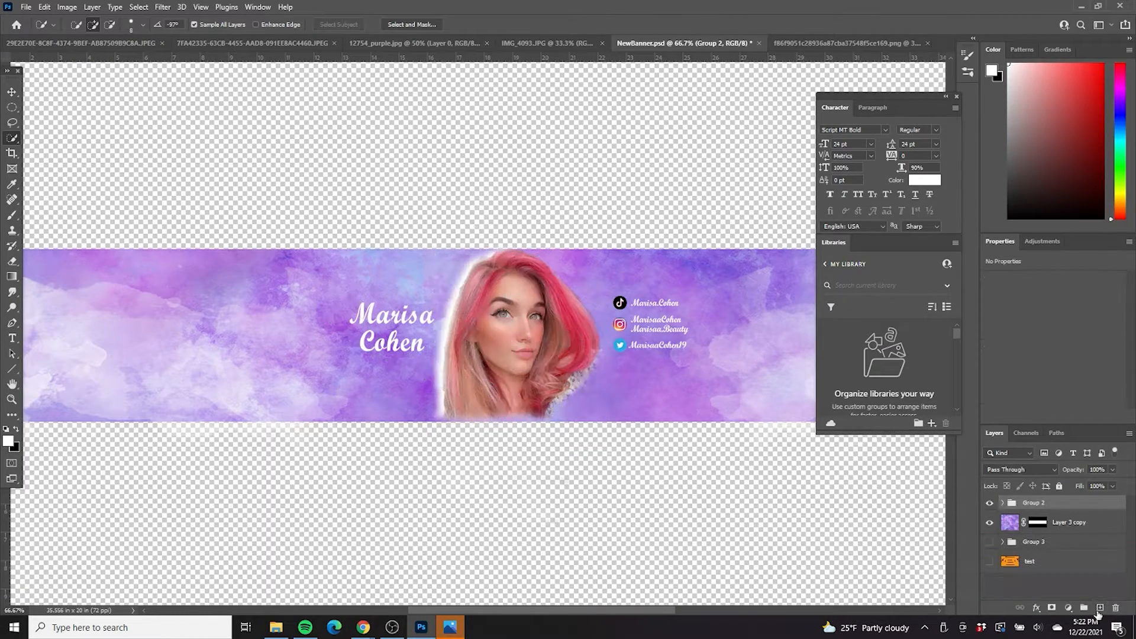
key(ctrl+v)
key(ctrl+z)
Copy the white left half of the butterfly and paste it into NewBanner.psd.
click(837, 42)
key(ctrl+c)
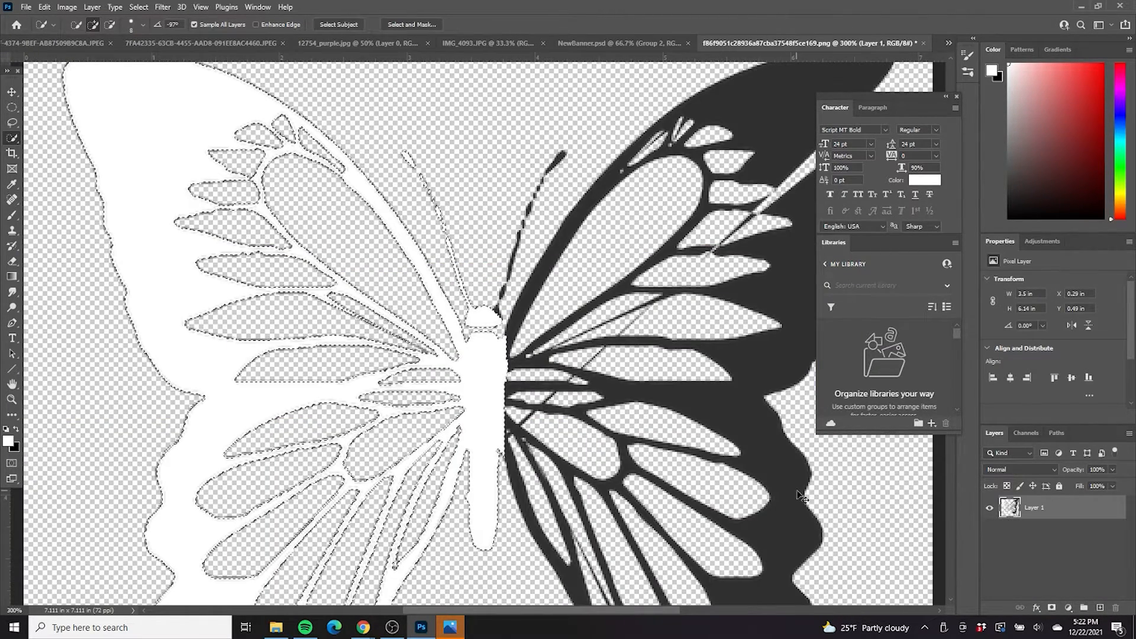
click(584, 44)
key(ctrl+v)
Scale the half butterfly down to about 0.92 by 1.61 in and place it below the name text.
key(ctrl+t)
drag(527, 248, 381, 381)
key(ctrl+plus)
key(ctrl+plus)
drag(181, 476, 187, 461)
key(Return)
key(v)
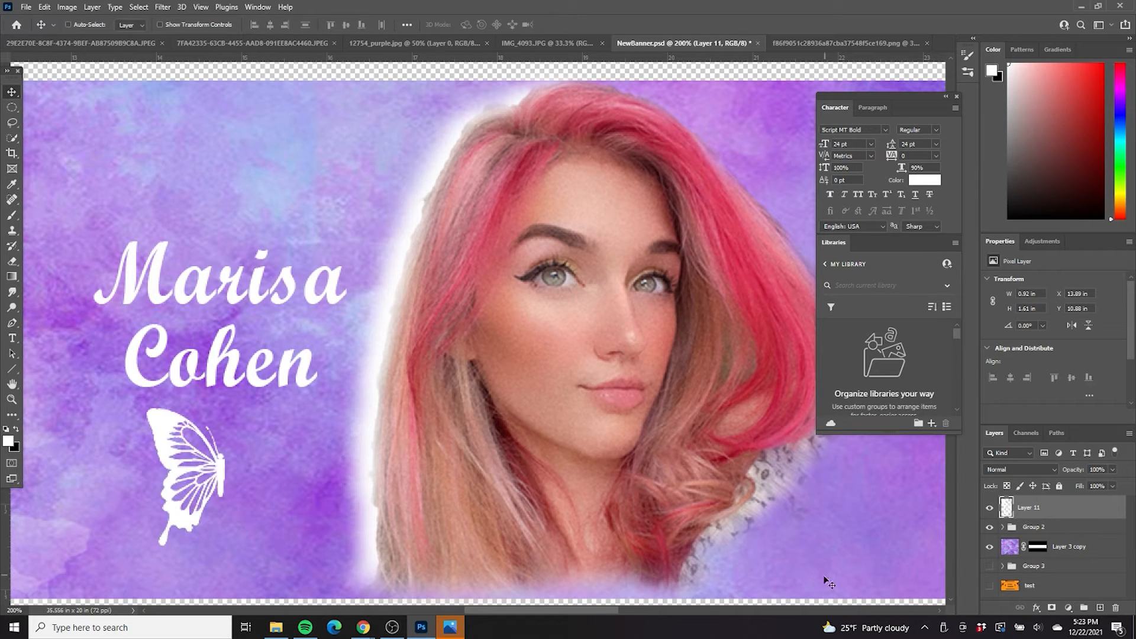
Duplicate the half butterfly layer and flip the copy horizontally.
key(ctrl+j)
key(ctrl+t)
right_click(208, 222)
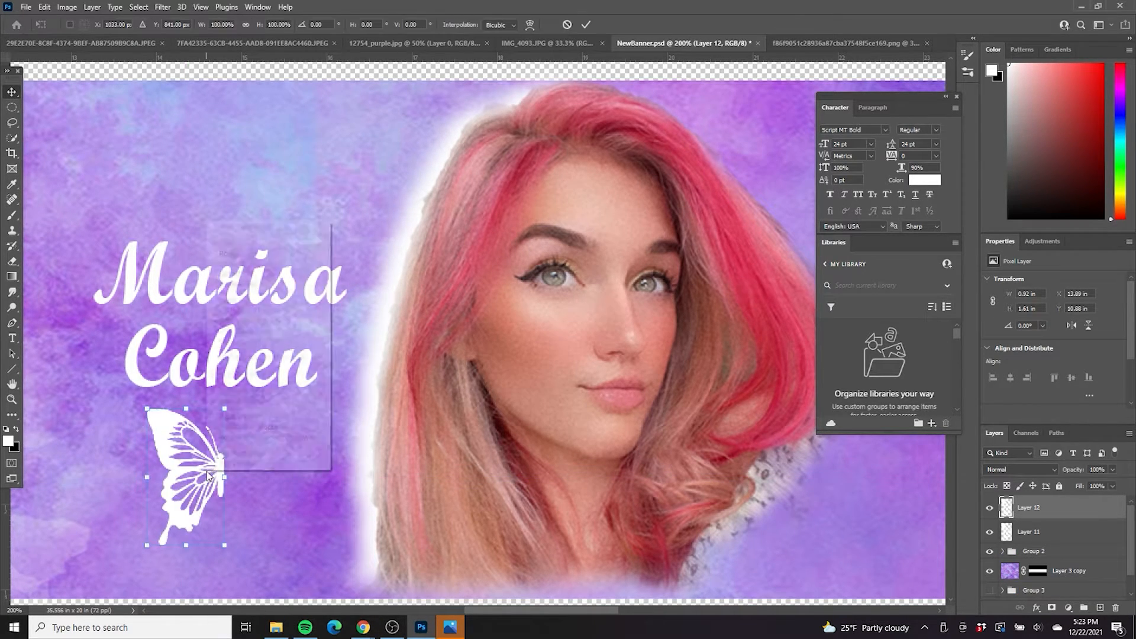
click(255, 453)
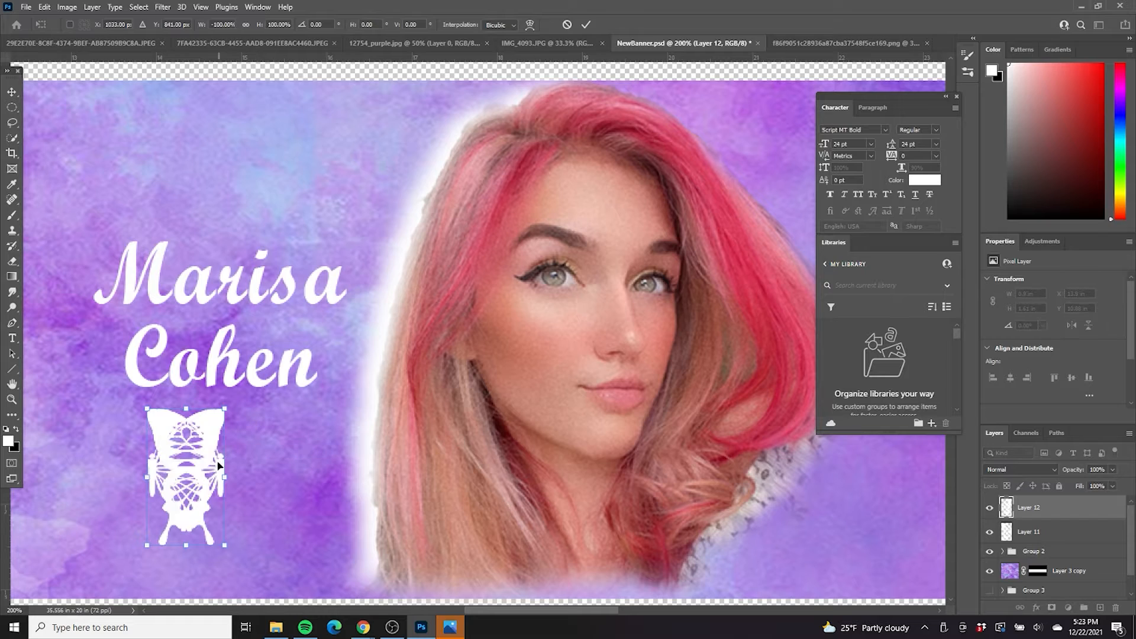
Move the flipped half to the right until both bodies overlap and form one complete butterfly.
drag(194, 471, 266, 472)
key(ctrl+plus)
key(ctrl+plus)
scroll(266, 472, down, 3)
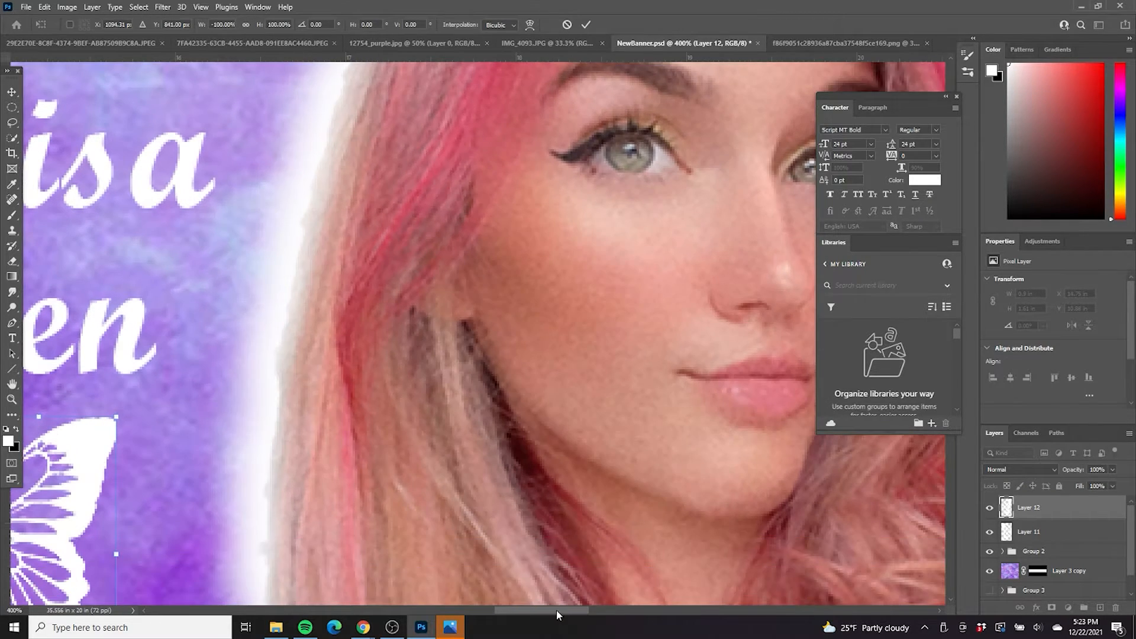
drag(556, 610, 518, 610)
scroll(436, 525, down, 2)
drag(356, 500, 351, 500)
click(585, 24)
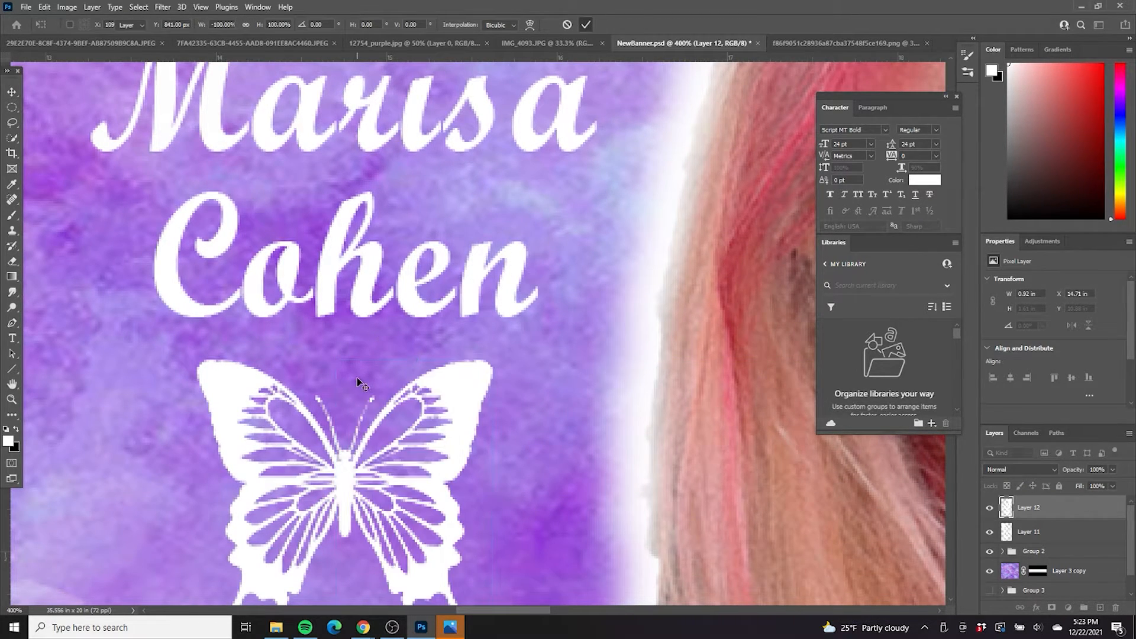
Group the two butterfly halves, Layer 11 and Layer 12, into one group.
key(ctrl+minus)
key(ctrl+minus)
key(ctrl+minus)
key(ctrl+minus)
shift+click(1047, 531)
key(ctrl+g)
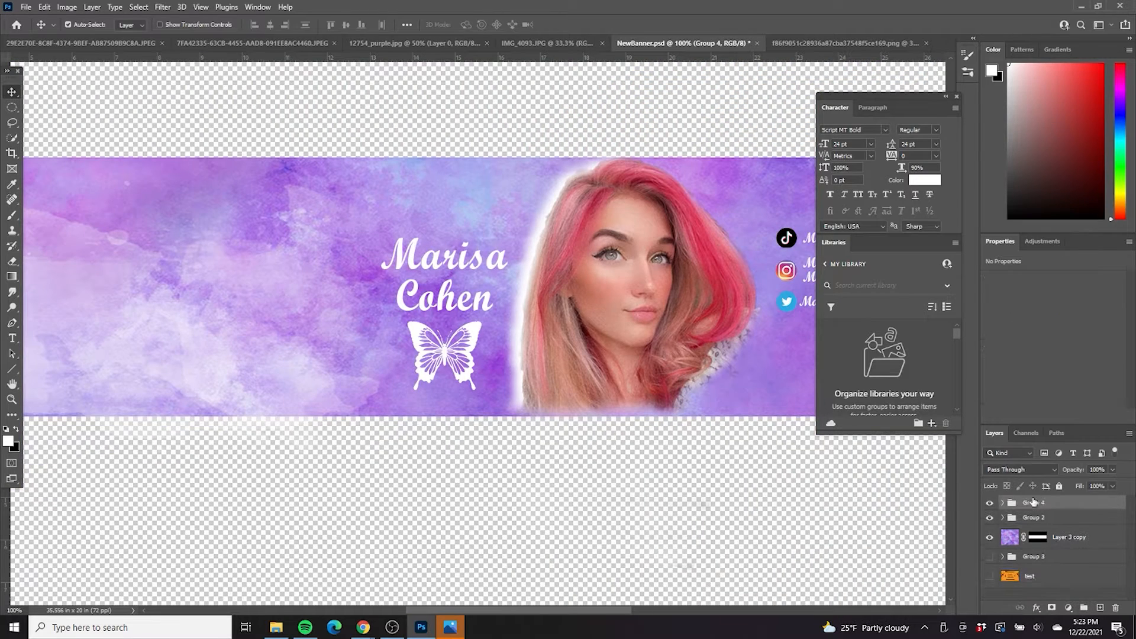
Scale the butterfly group down to about 77 percent and apply the transform of the icons copy group.
key(ctrl+t)
drag(482, 390, 455, 358)
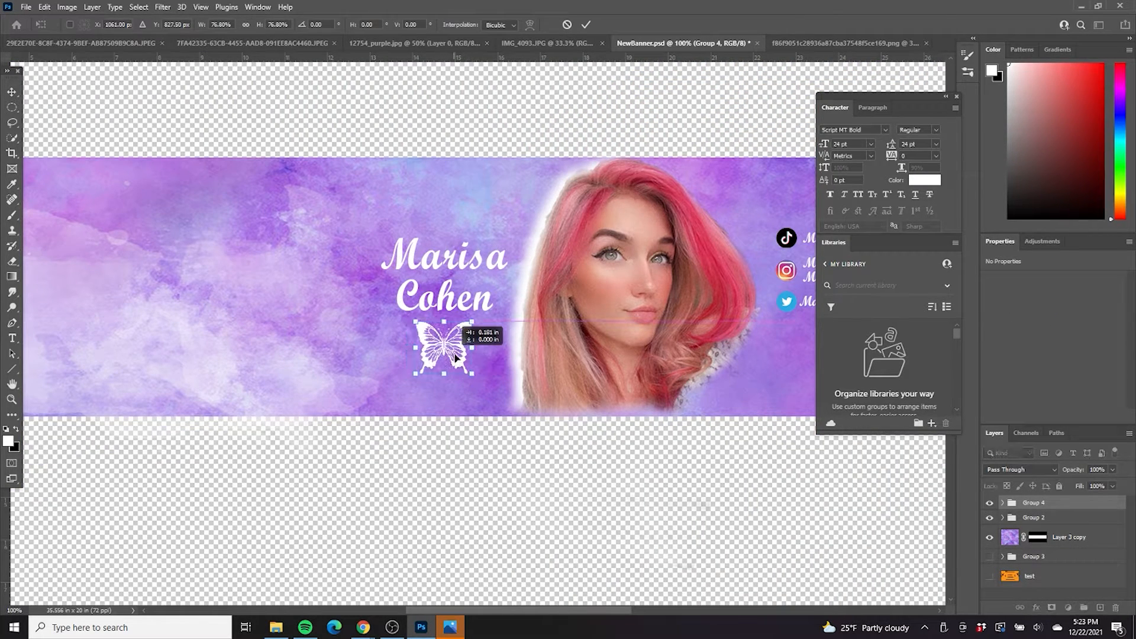
click(588, 24)
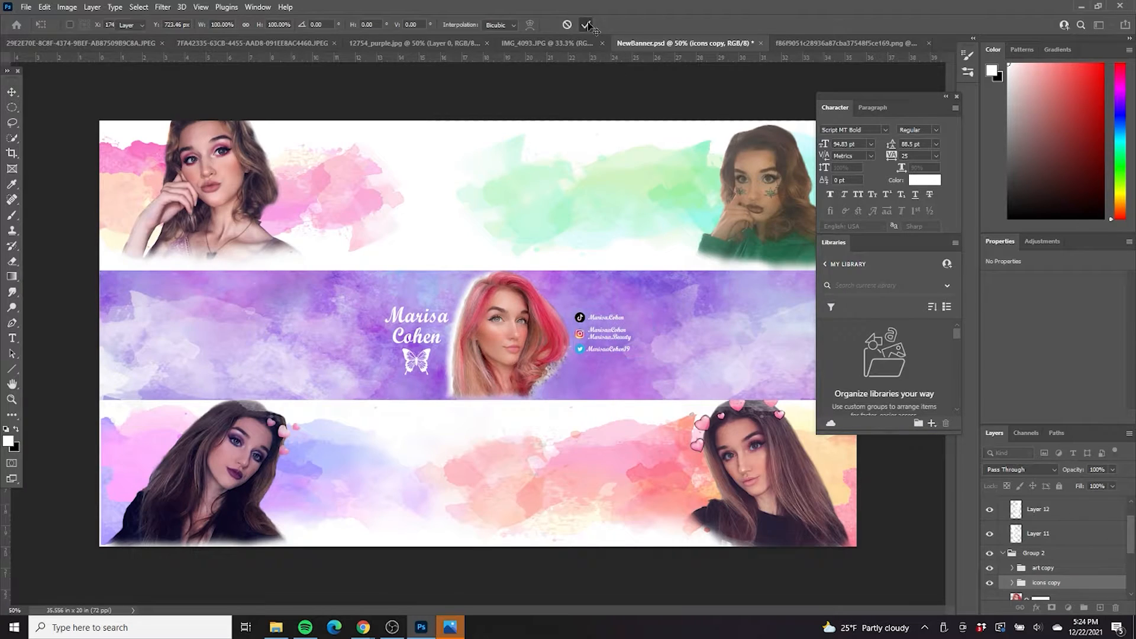
click(586, 25)
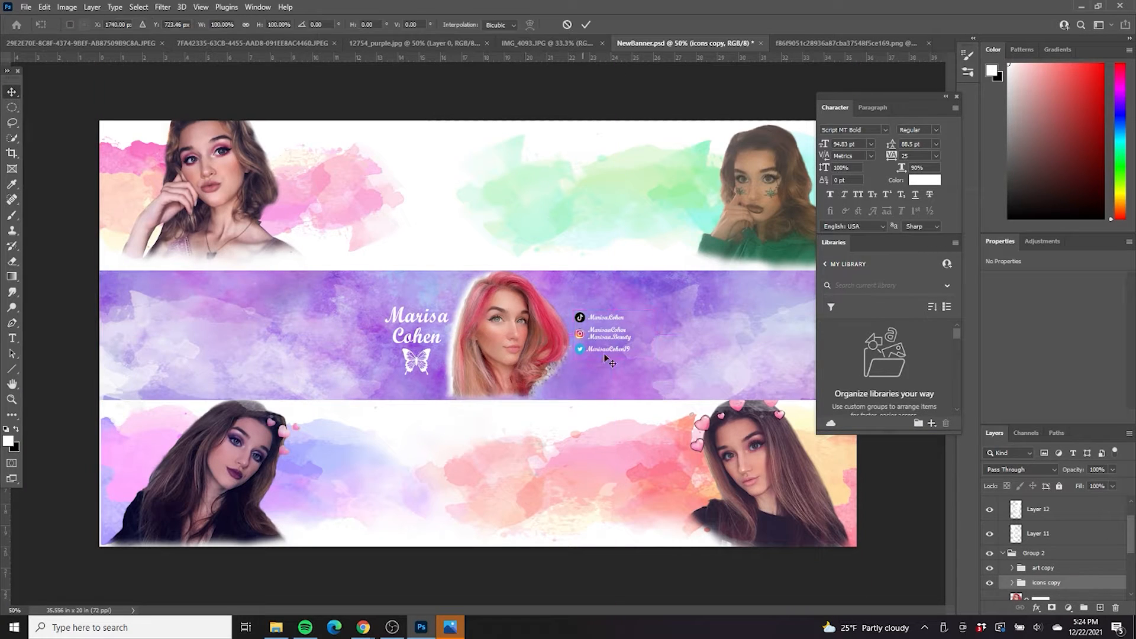
key(Return)
Scale the two butterfly halves, Layer 12 and Layer 11, to about 85.4 percent and centre them beneath the name text.
scroll(1027, 521, up, 1)
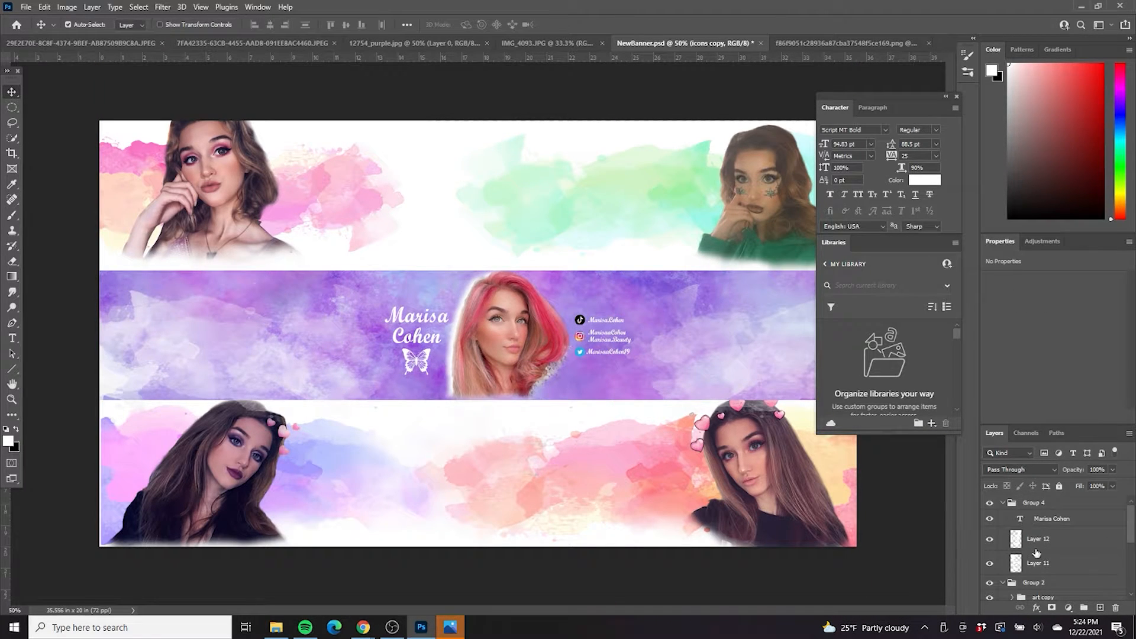
click(1038, 539)
shift+click(1038, 563)
key(ctrl+t)
key(ctrl+plus)
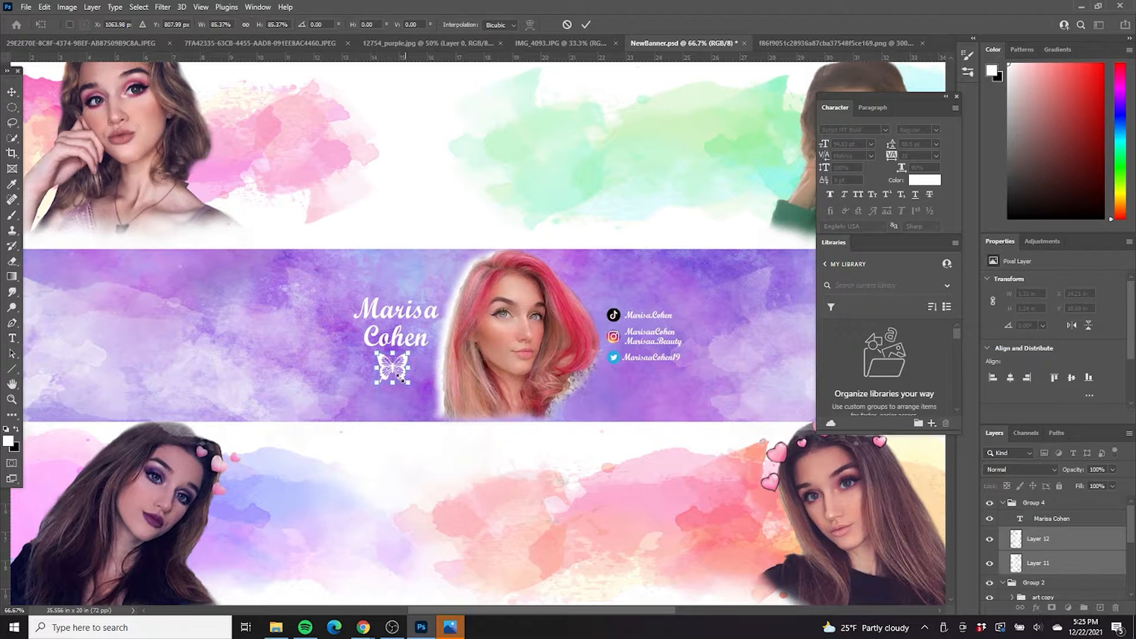
drag(402, 376, 402, 372)
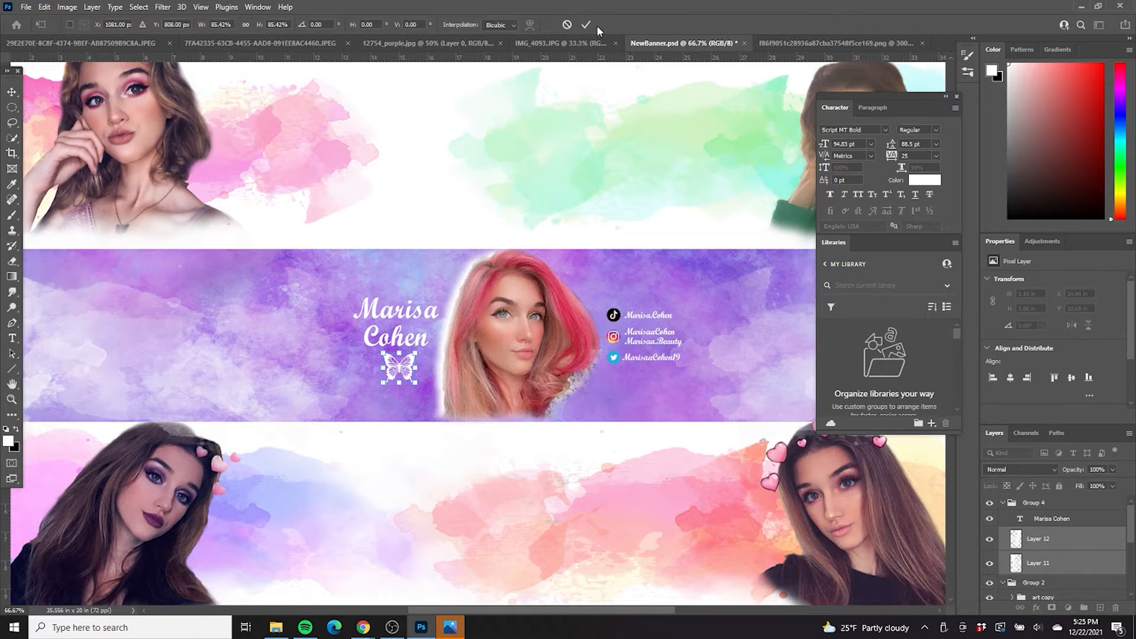
key(ctrl+t)
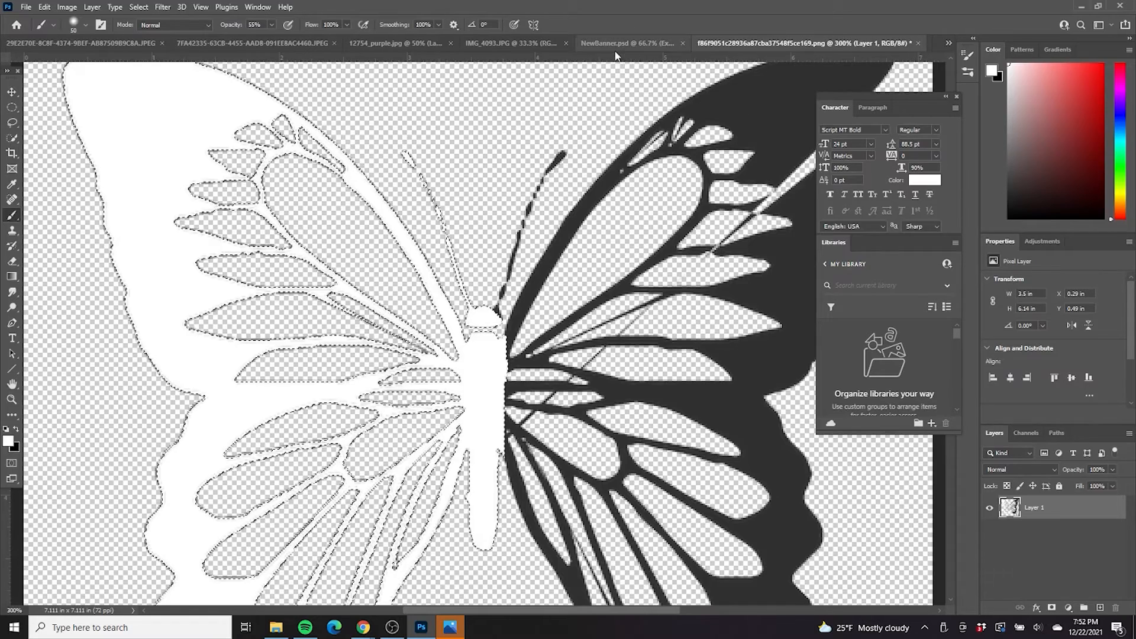
Close the butterfly PNG document without saving its changes.
click(918, 45)
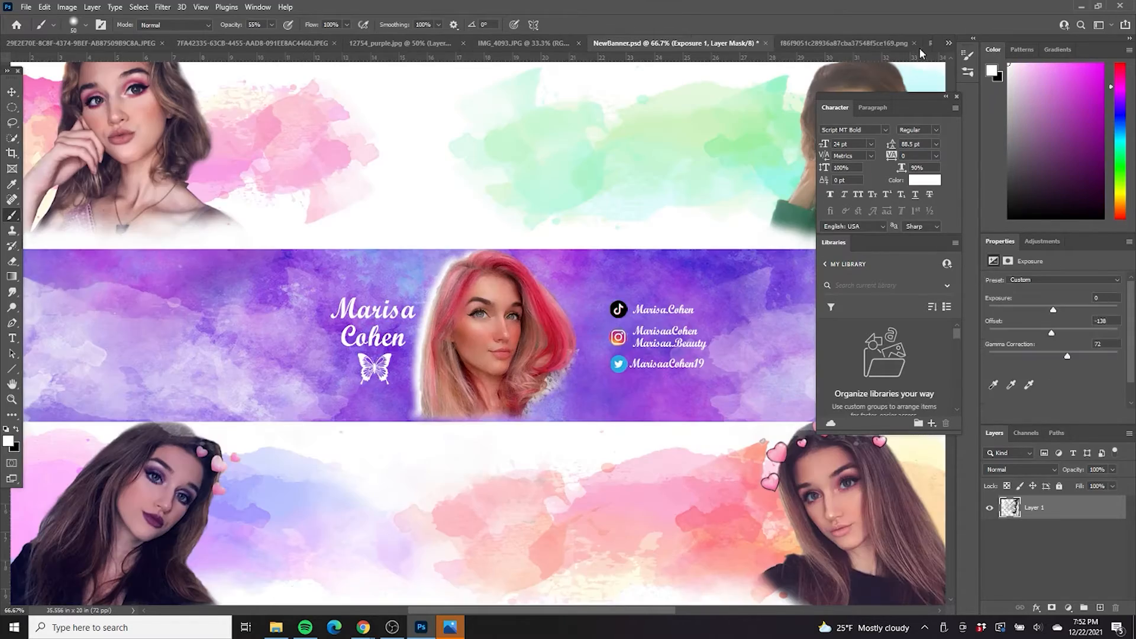
click(849, 44)
click(914, 43)
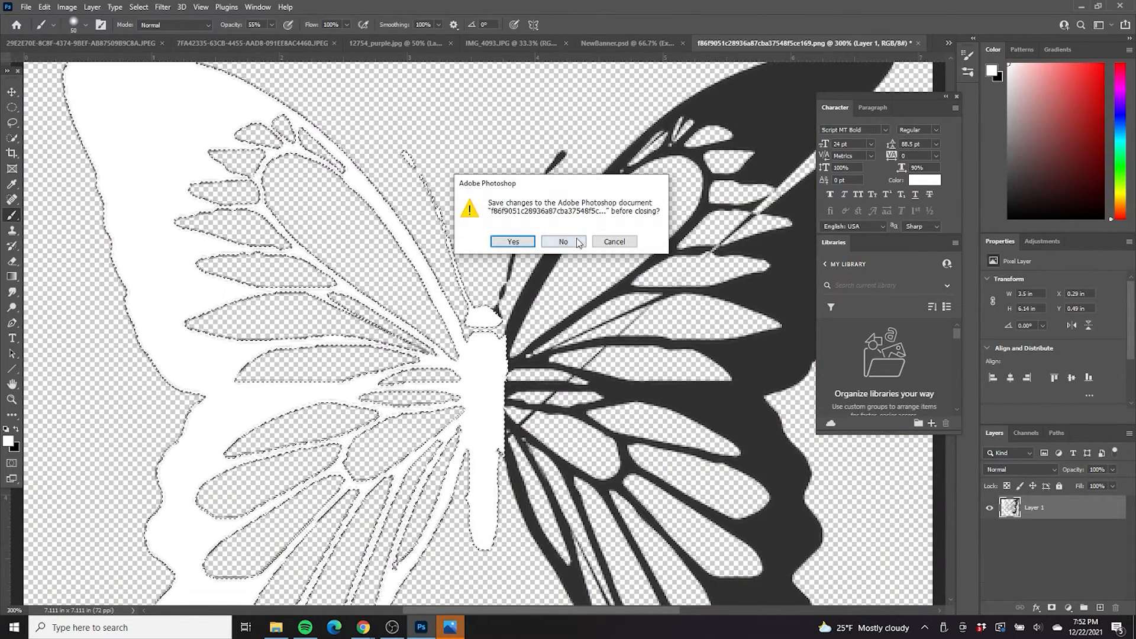
key(n)
Compare the portrait with and without its Exposure 1 adjustment, and check the effect of the layer below.
scroll(1018, 546, down, 3)
click(990, 504)
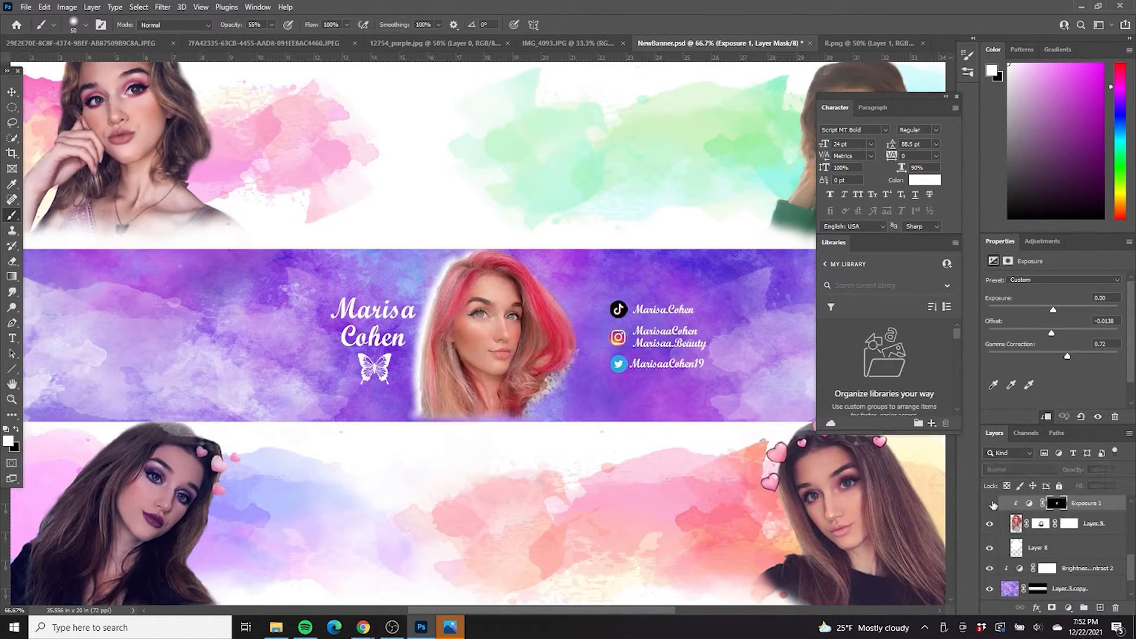
click(990, 504)
click(991, 503)
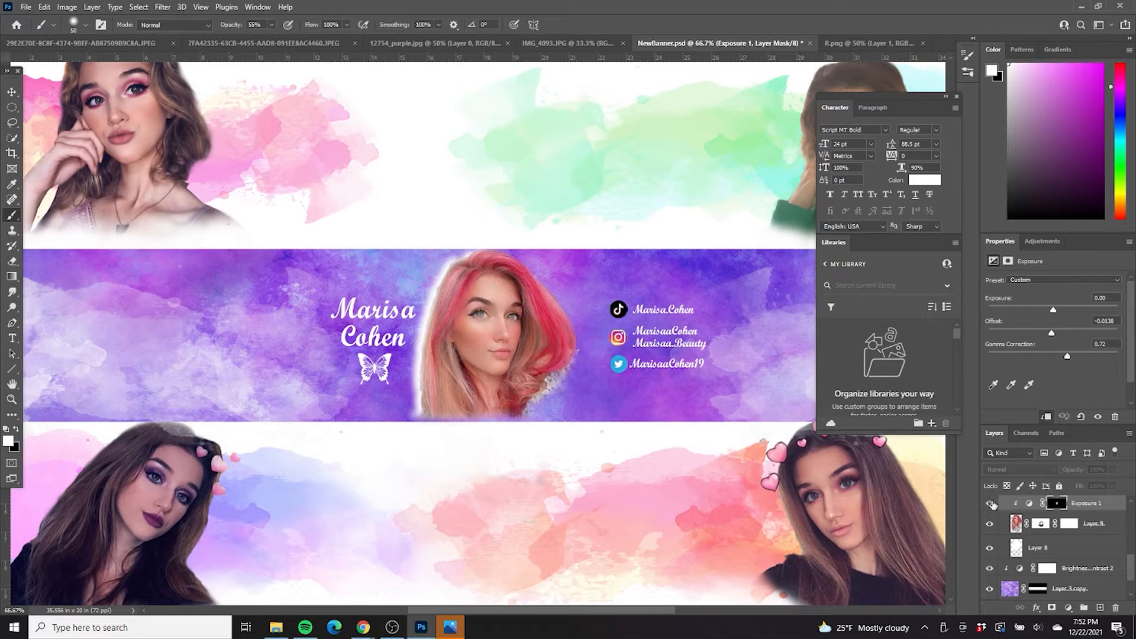
scroll(990, 556, down, 1)
click(989, 554)
click(989, 555)
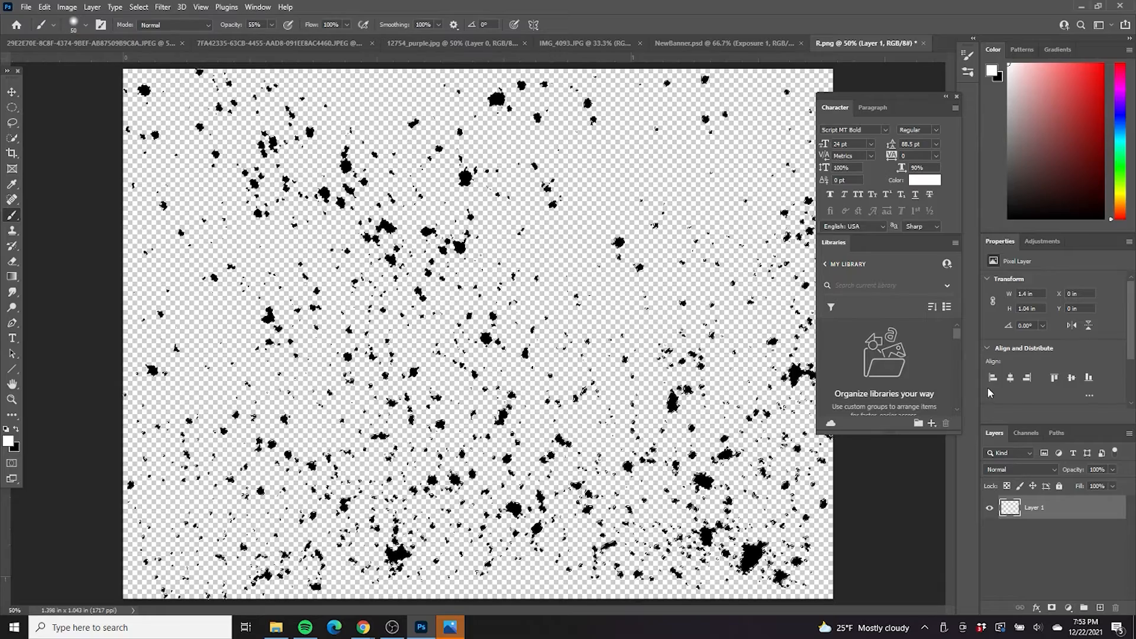
Invert the paint splatter in R.png to white and paste it into NewBanner.psd at the top of Group 2.
key(ctrl+i)
click(714, 44)
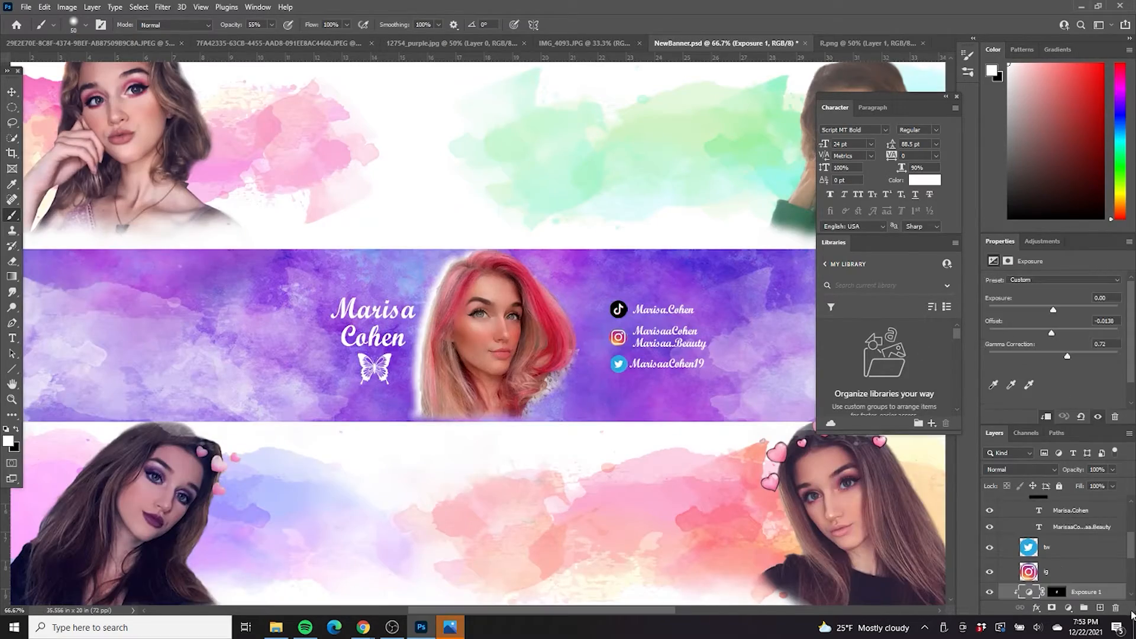
click(1047, 502)
key(ctrl+v)
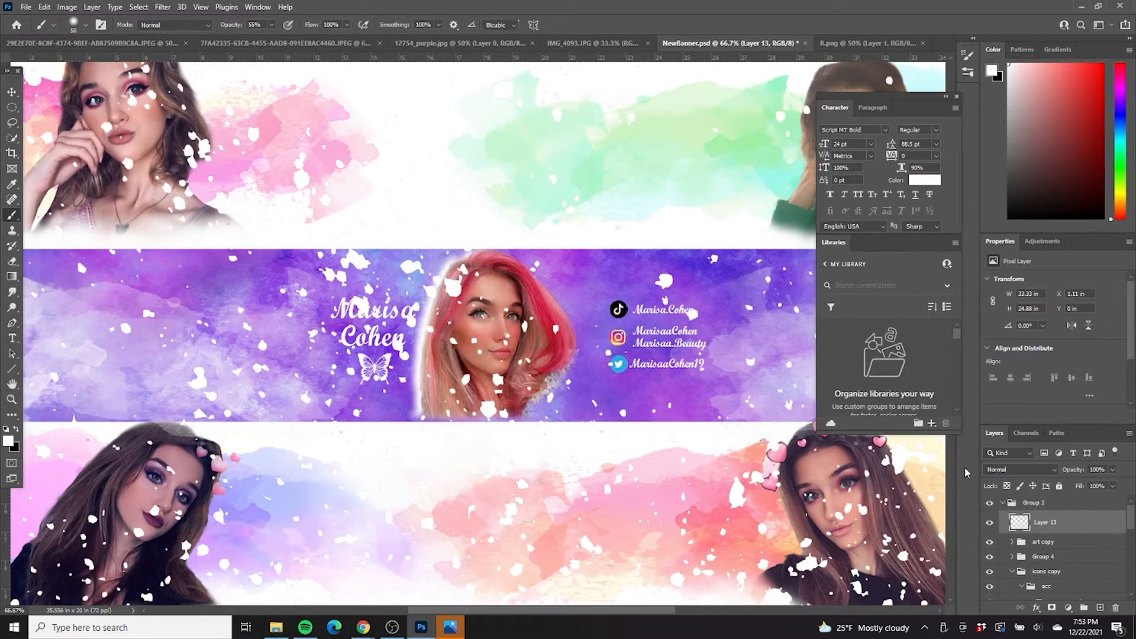
Scale the pasted splatter to about 27.25 percent and place it on the purple strip to the left of the name text.
key(ctrl+t)
key(ctrl+minus)
key(ctrl+minus)
drag(710, 545, 370, 288)
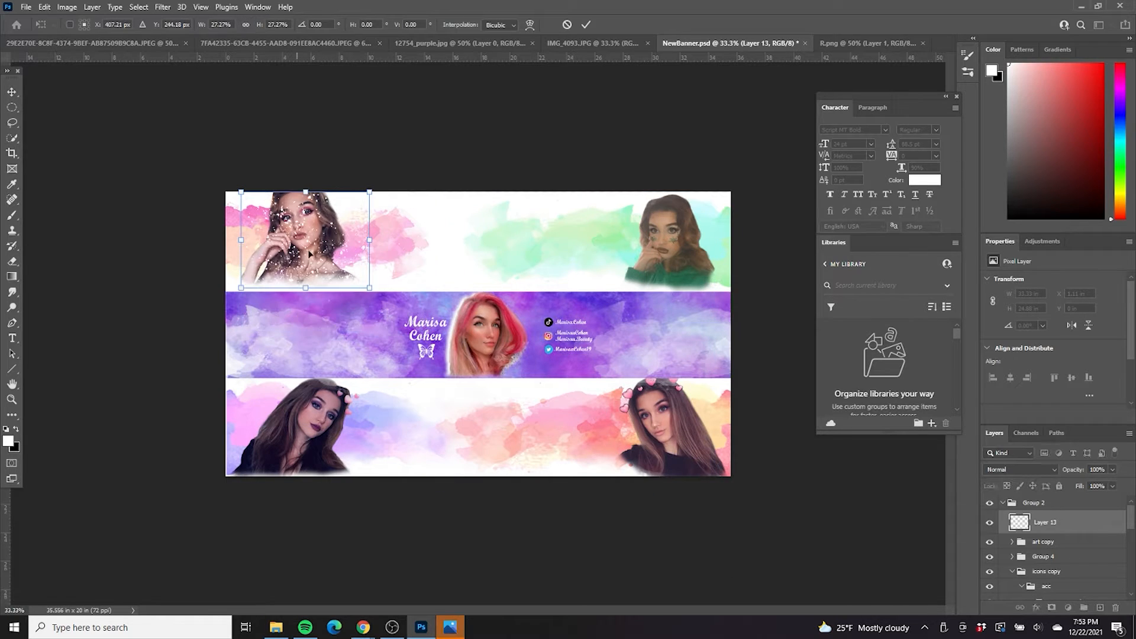
drag(299, 226, 333, 319)
key(ctrl+plus)
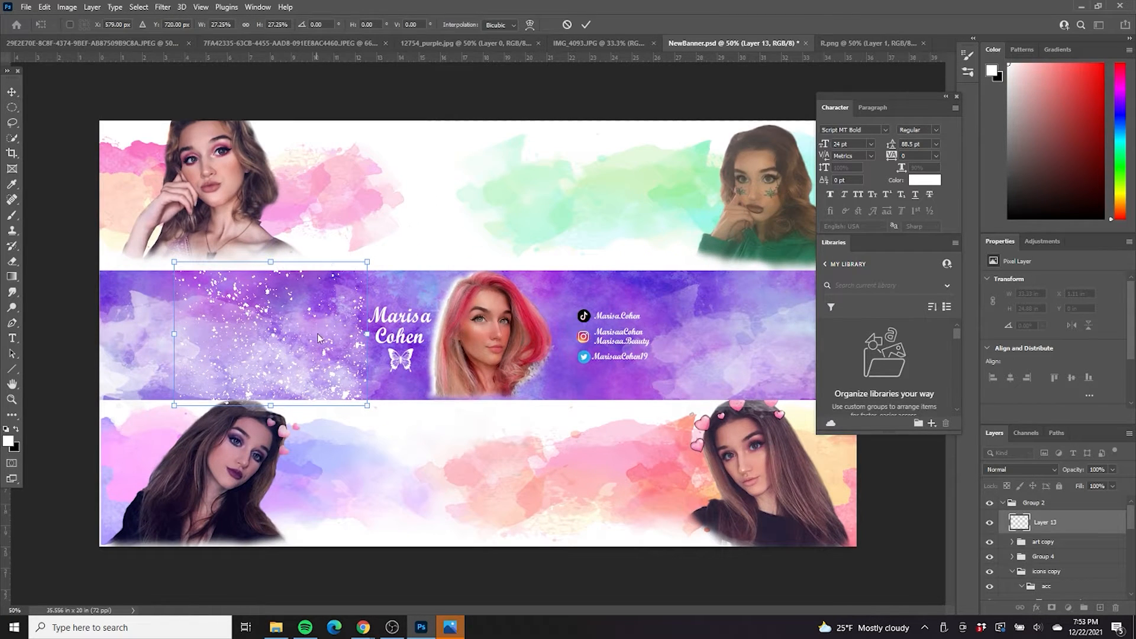
click(586, 24)
Rotate the Layer 13 splatter by about 180 degrees, stretch its width to about 107 percent and adjust its position on the purple strip.
key(b)
ctrl+click(367, 398)
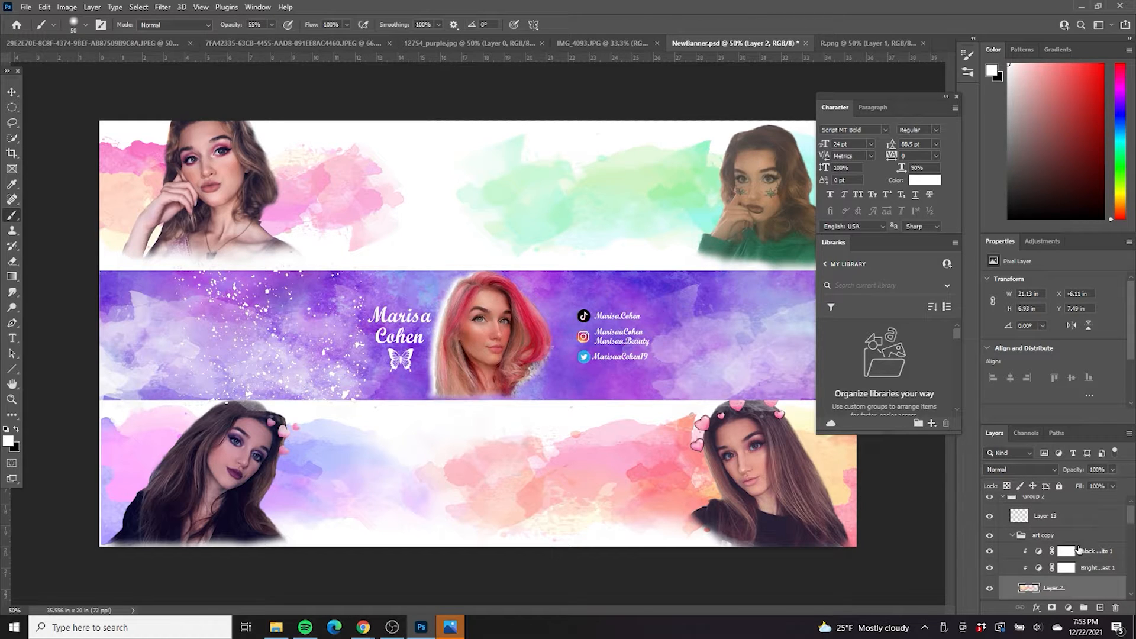
scroll(1059, 532, up, 1)
click(1045, 522)
key(ctrl+t)
drag(340, 341, 157, 261)
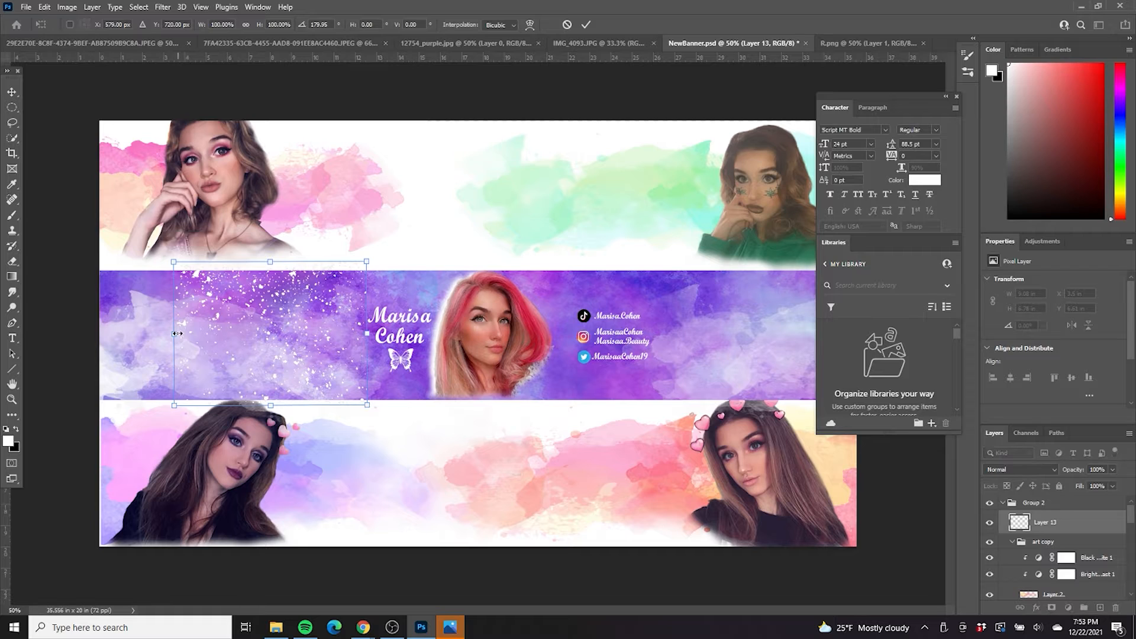
drag(176, 333, 160, 333)
mouse_move(252, 336)
mouse_down()
mouse_move(241, 334)
mouse_move(252, 336)
mouse_move(259, 316)
mouse_up()
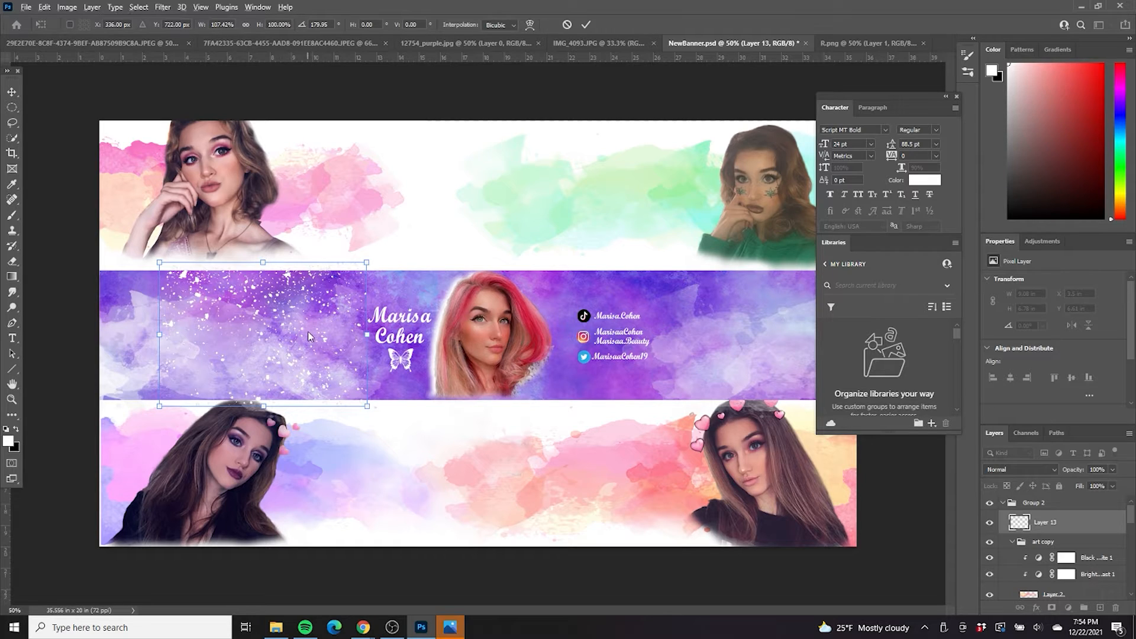
click(12, 91)
drag(518, 385, 390, 354)
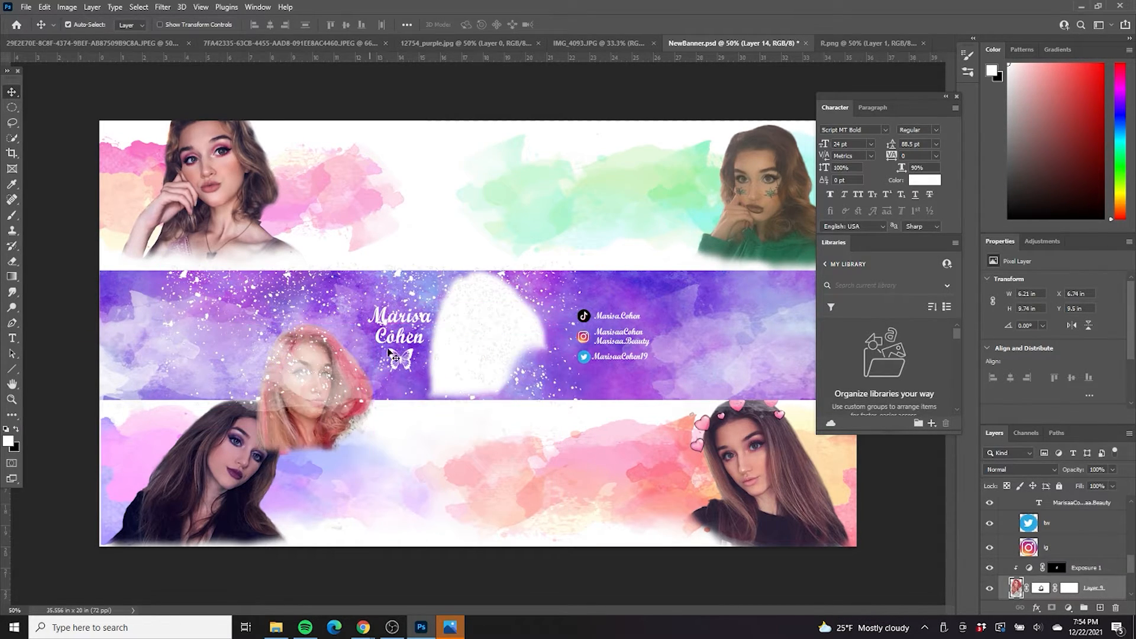
key(ctrl+z)
drag(406, 288, 379, 339)
key(ctrl+z)
click(388, 270)
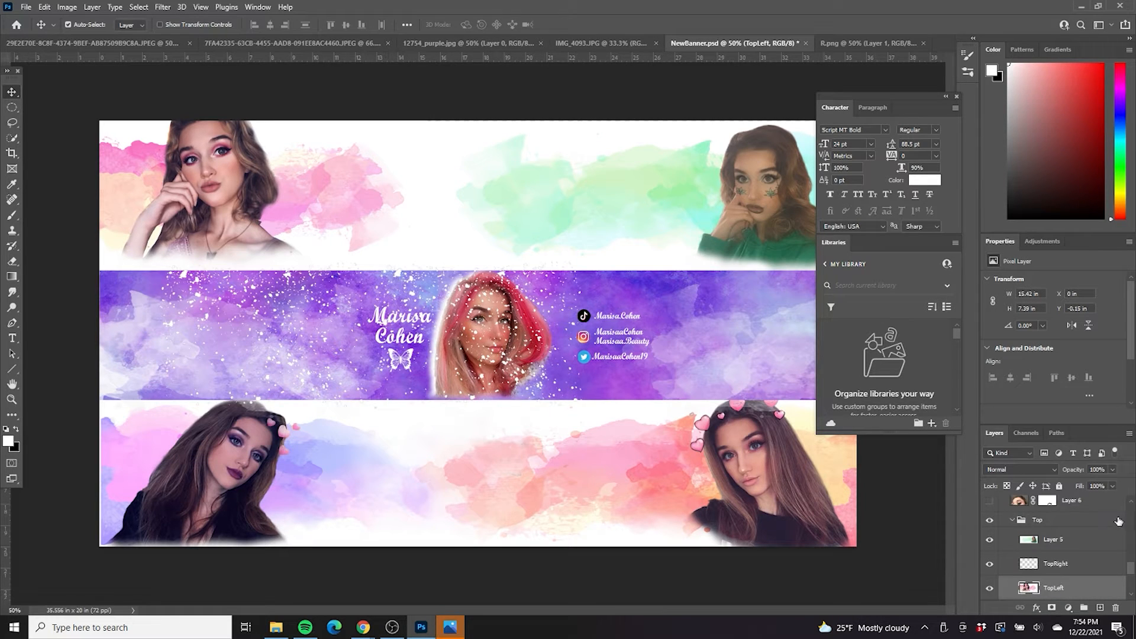
Move the Layer 14 splatter off the portrait to the far left end of the purple strip.
scroll(1118, 521, up, 3)
click(1118, 522)
key(ctrl+t)
drag(442, 291, 65, 259)
key(Return)
Duplicate the two splatter layers, Layer 14 and Layer 13, together.
shift+click(1076, 553)
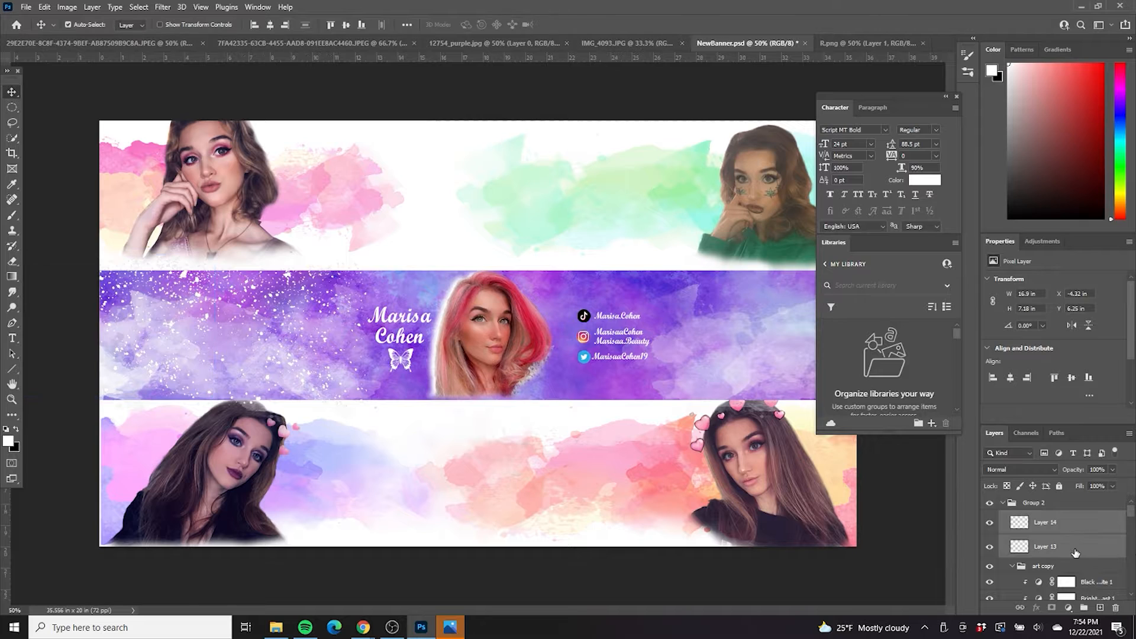
key(ctrl+v)
drag(583, 301, 678, 293)
key(ctrl+z)
Mirror the duplicated splatters, Layer 16 and Layer 15, horizontally, tilt them slightly and place them to the right of the social media handles.
scroll(1053, 548, up, 10)
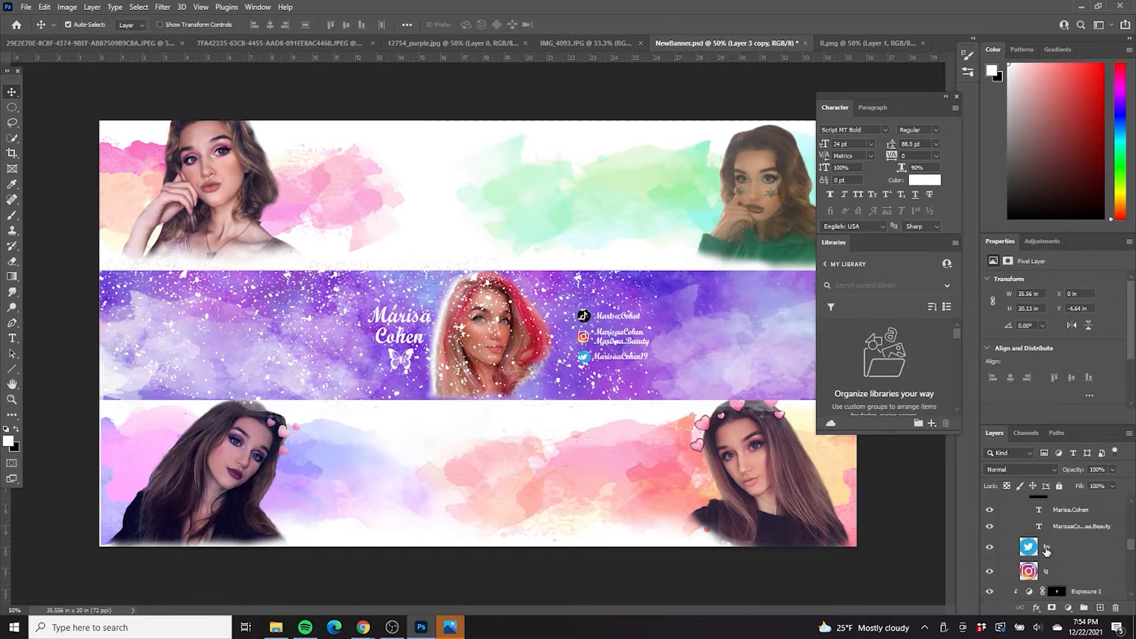
click(1053, 547)
shift+click(1053, 522)
key(ctrl+t)
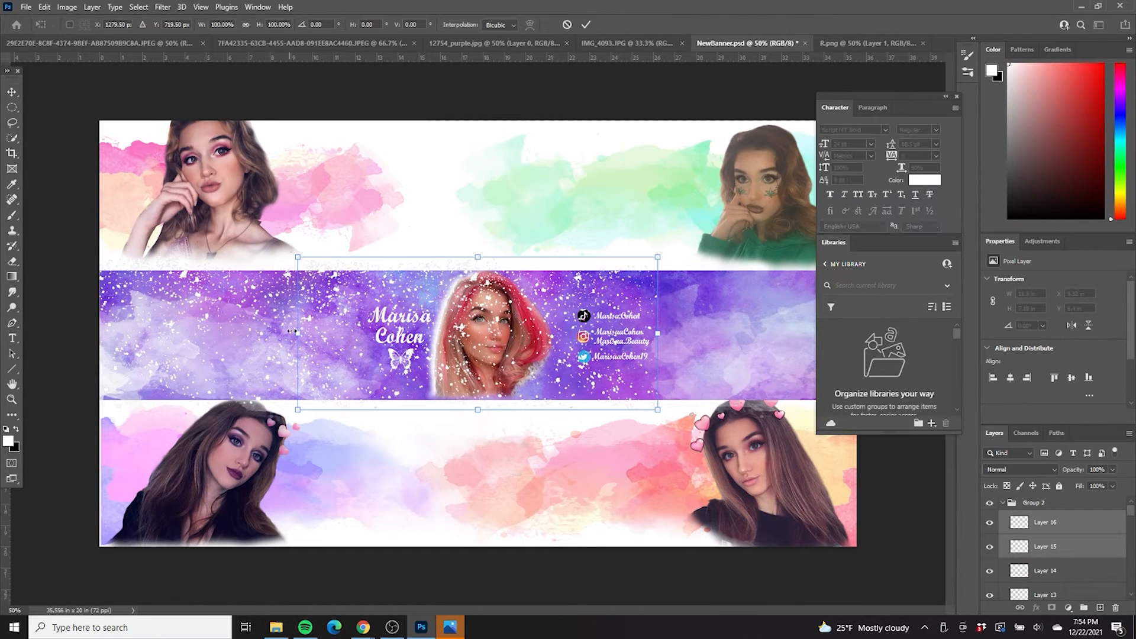
drag(295, 332, 999, 408)
drag(785, 341, 678, 350)
key(ctrl+minus)
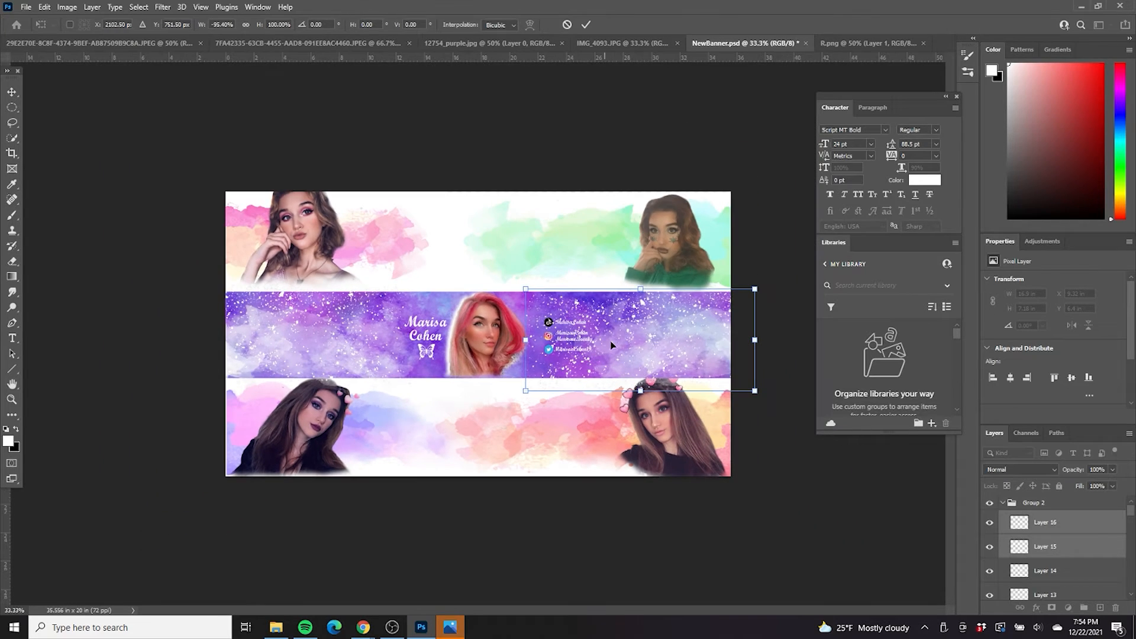
drag(600, 330, 671, 323)
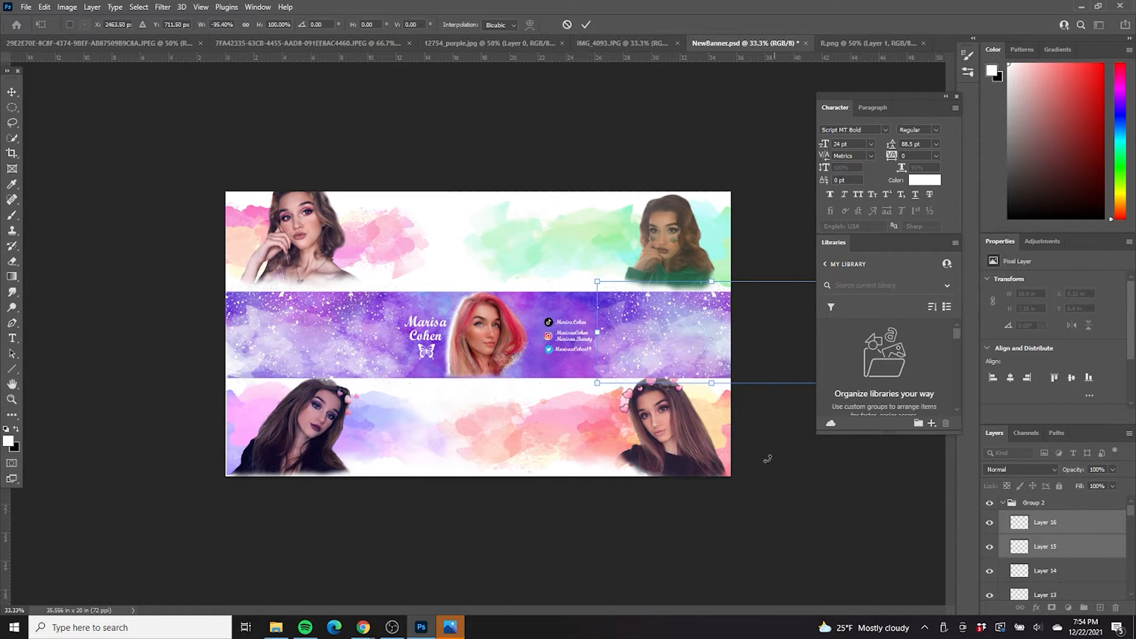
key(ctrl+plus)
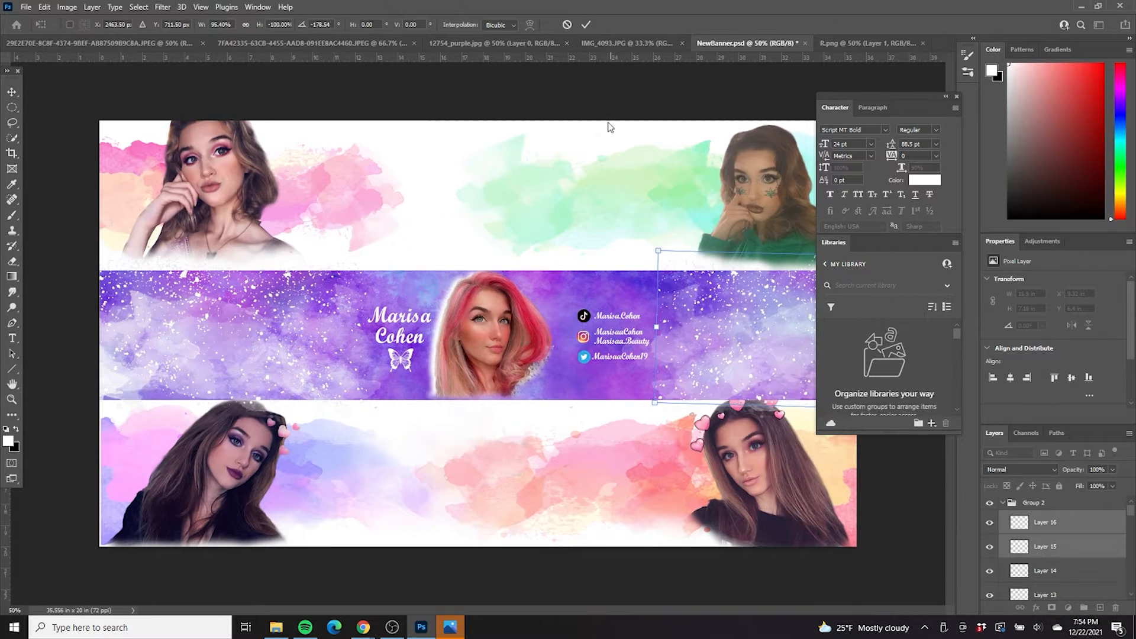
key(Return)
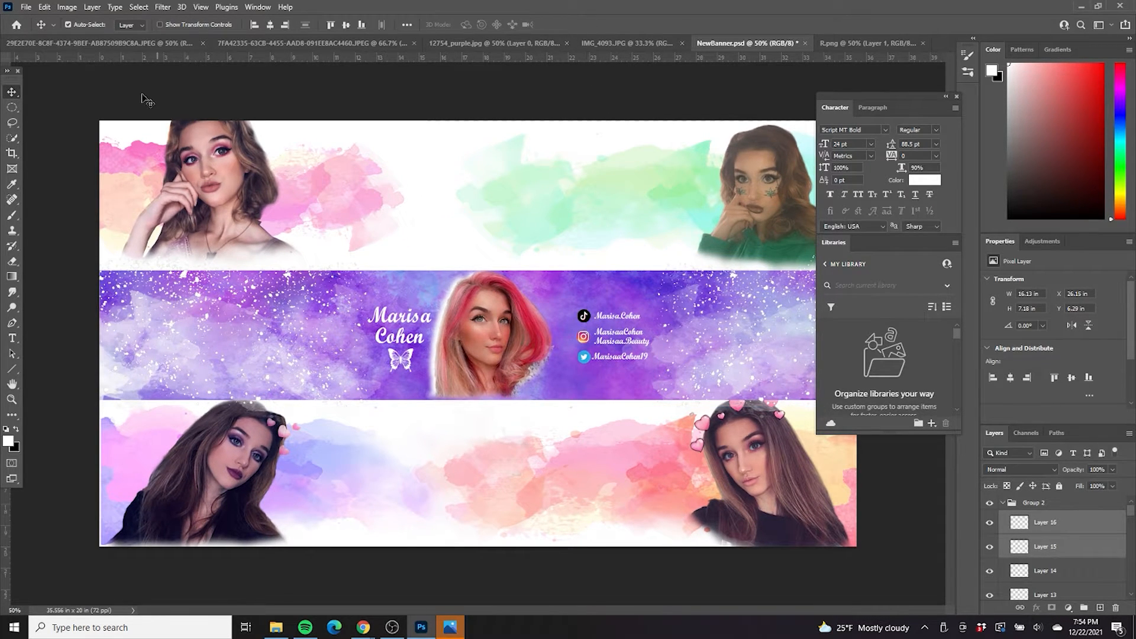
Shift the Layer 13 splatter away from the name text to about X 1.39 in, Y 6.79 in.
click(252, 291)
scroll(1087, 532, up, 10)
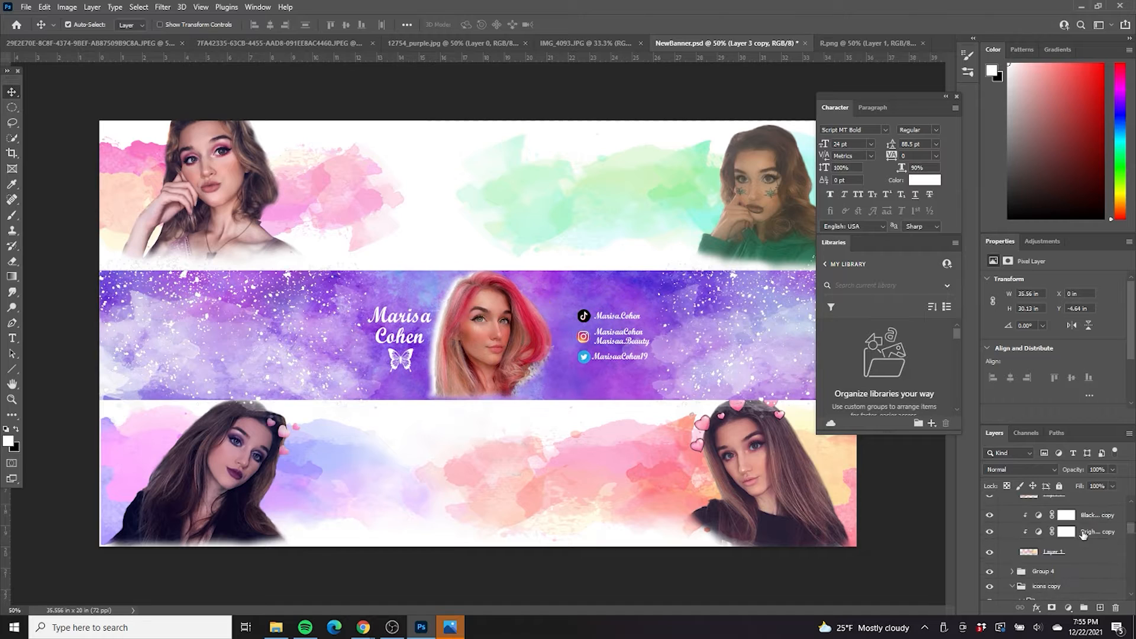
click(1053, 586)
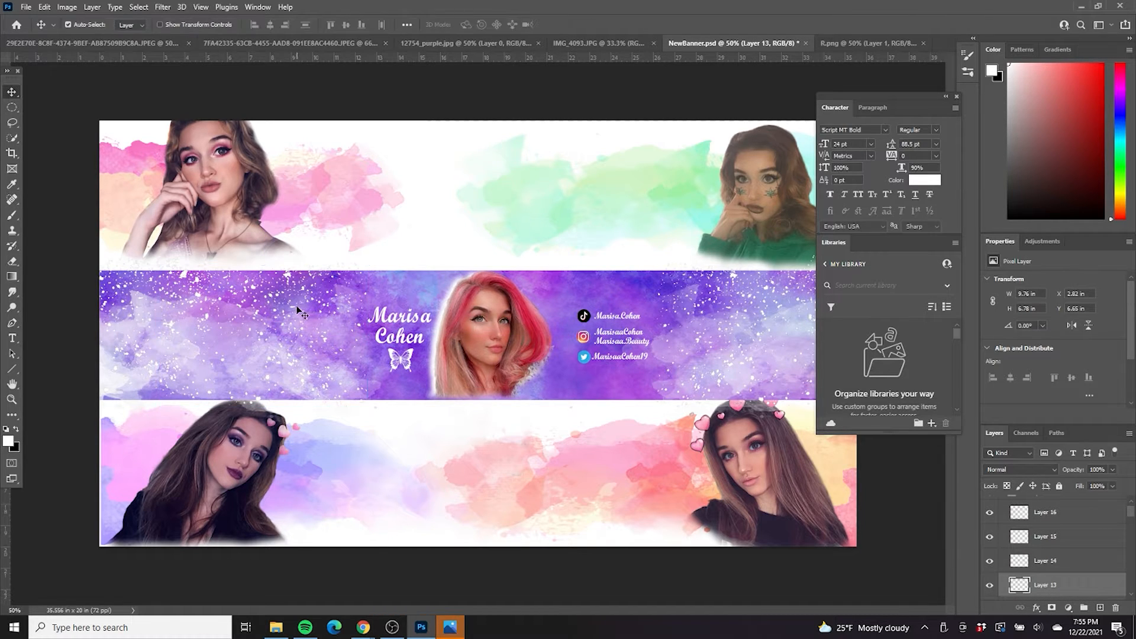
key(ctrl+t)
drag(288, 322, 263, 329)
click(585, 24)
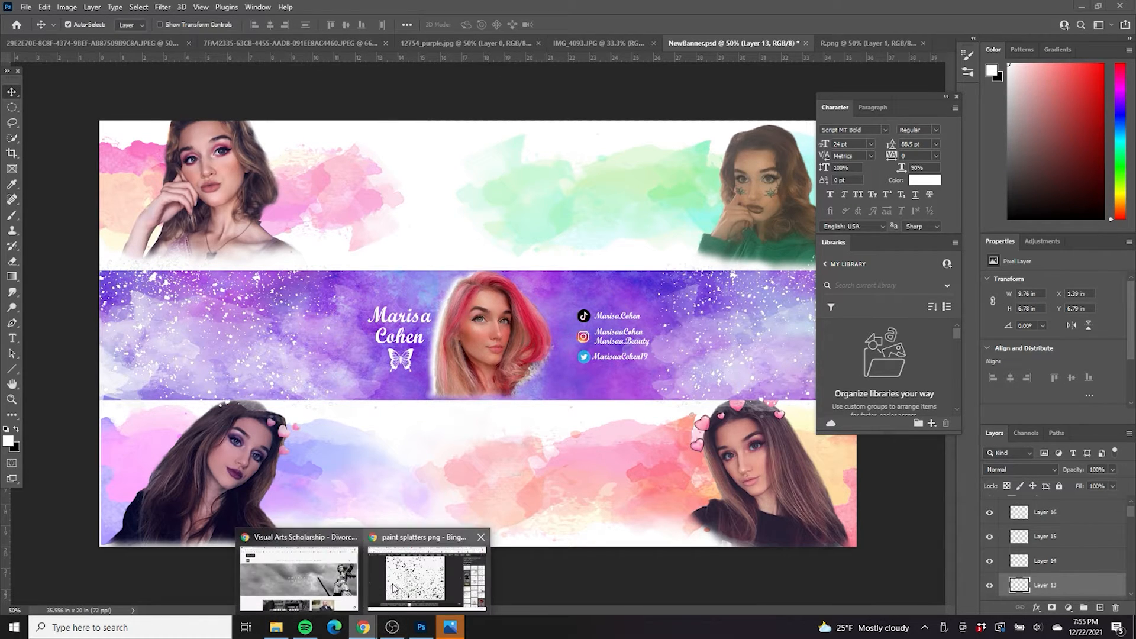
Move the name text up within the purple strip, leaving more space above the butterfly.
key(ctrl+plus)
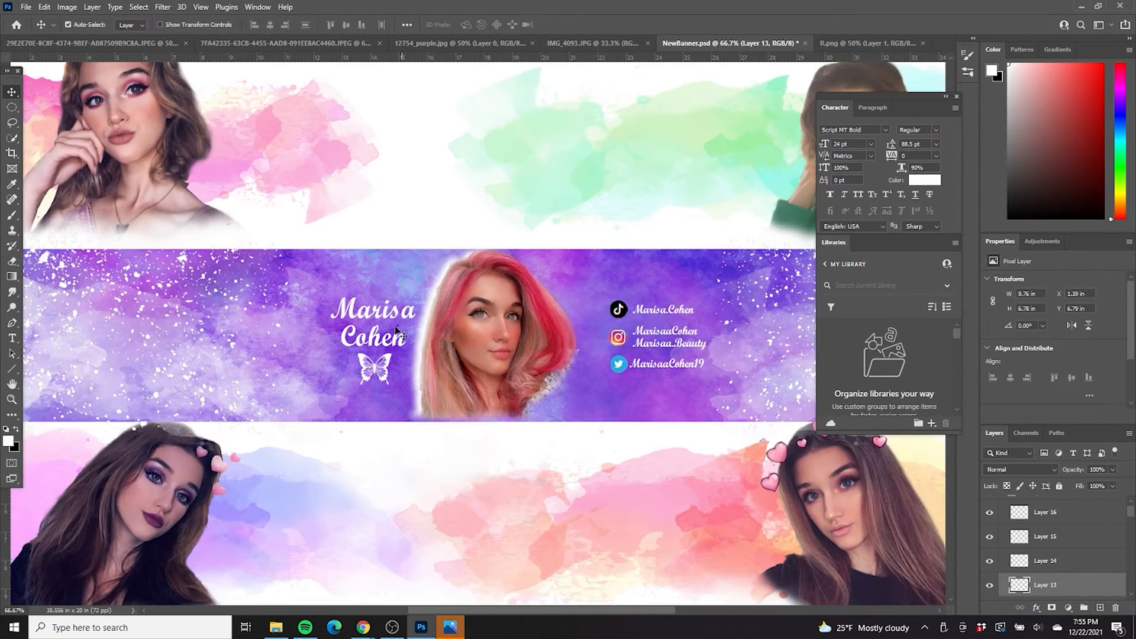
click(375, 321)
drag(376, 321, 378, 297)
Tilt the butterfly made of Layer 12 and Layer 11 about -12.75° and move it up beneath the left part of the name text.
scroll(1065, 553, down, 2)
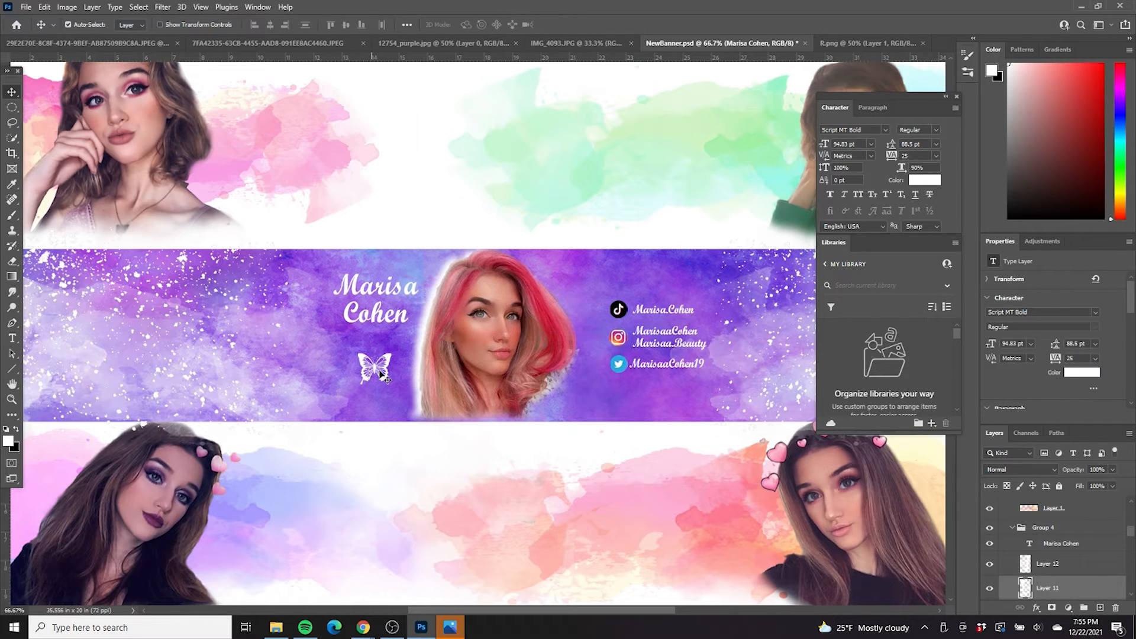
ctrl+click(1062, 545)
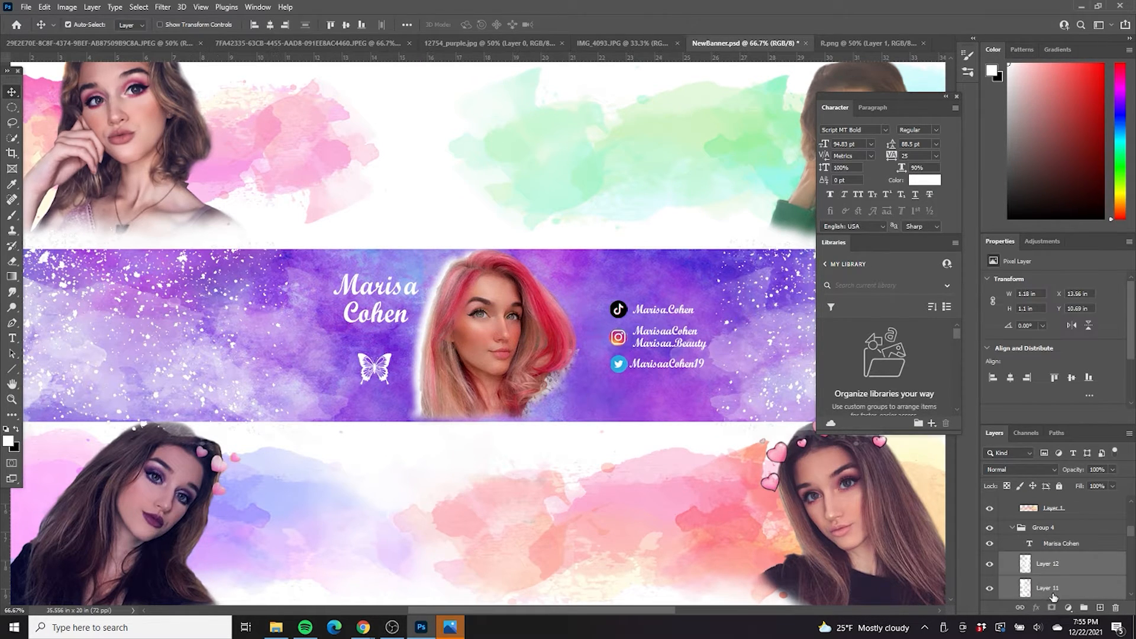
key(ctrl+t)
mouse_move(349, 349)
mouse_down()
mouse_move(345, 359)
mouse_move(336, 350)
mouse_up()
drag(344, 350, 379, 384)
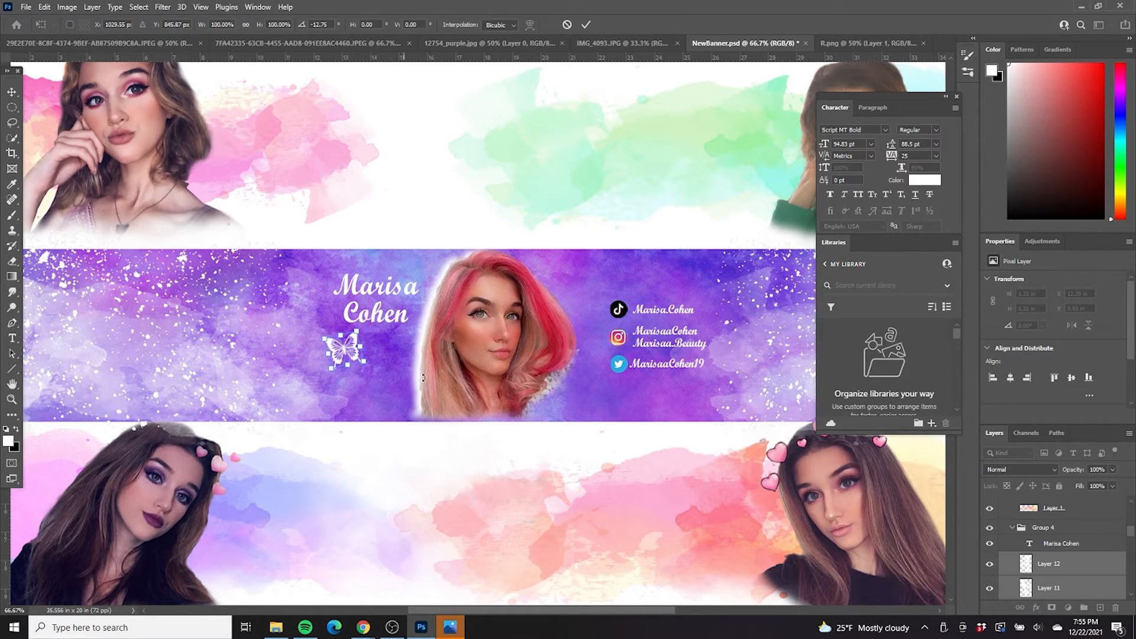
Duplicate the butterfly's two layers, enlarge the copy to about 130%, rotate it about 22° and place it to the lower right of the first.
drag(345, 349, 371, 375)
key(ctrl+z)
drag(1076, 569, 1098, 608)
key(ctrl+t)
drag(355, 332, 415, 360)
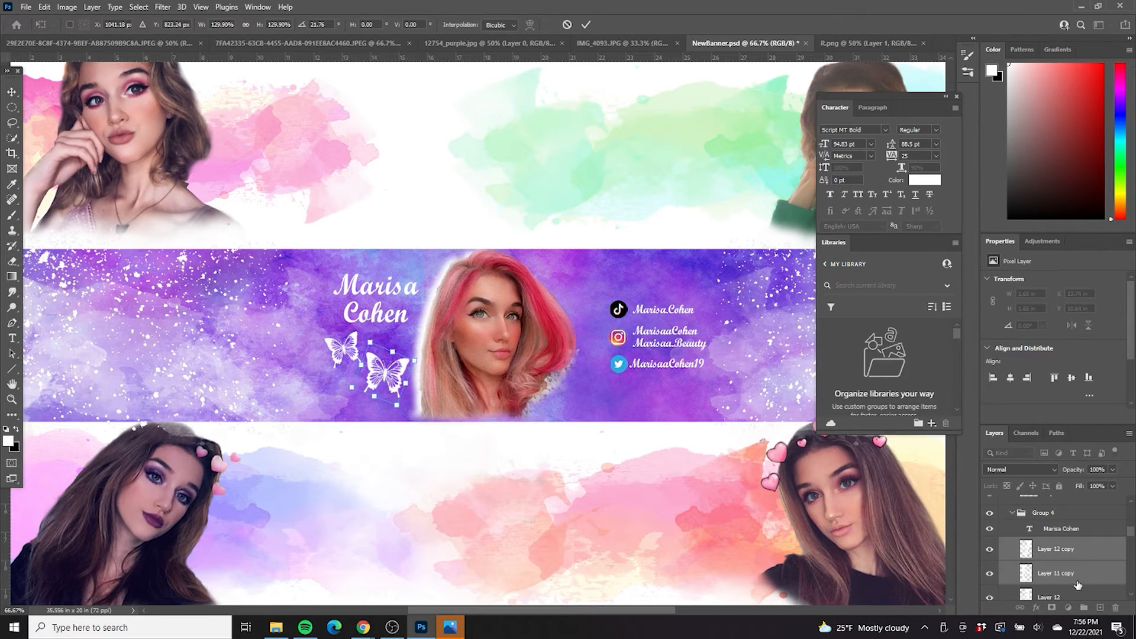
scroll(1069, 579, down, 2)
shift+click(1068, 579)
key(ctrl+c)
key(ctrl+v)
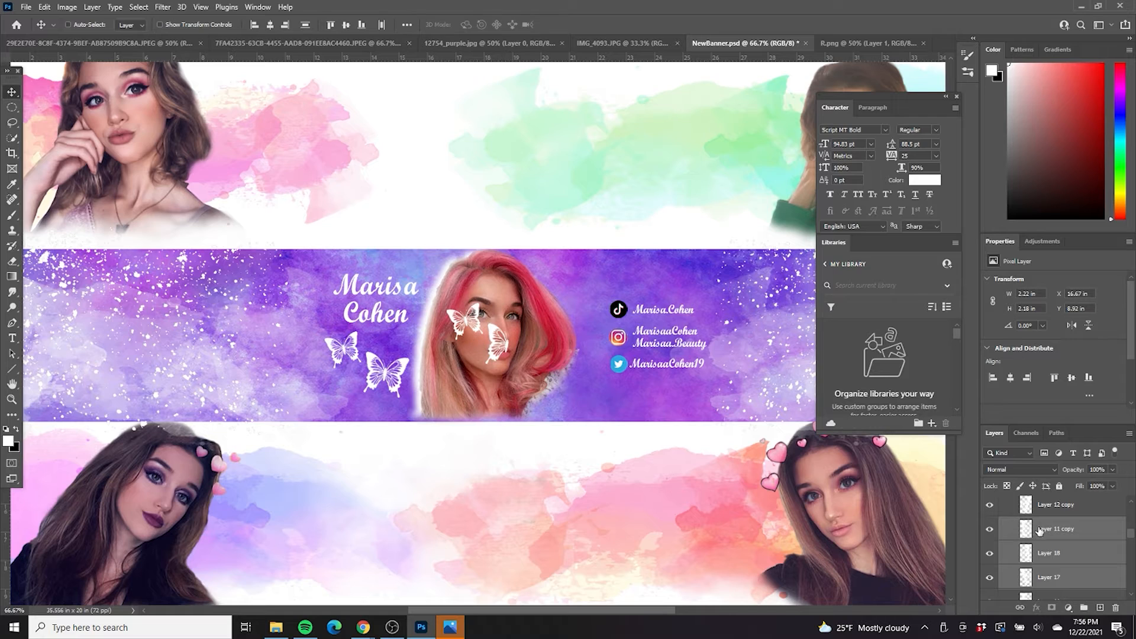
key(ctrl+z)
key(ctrl+z)
key(ctrl+z)
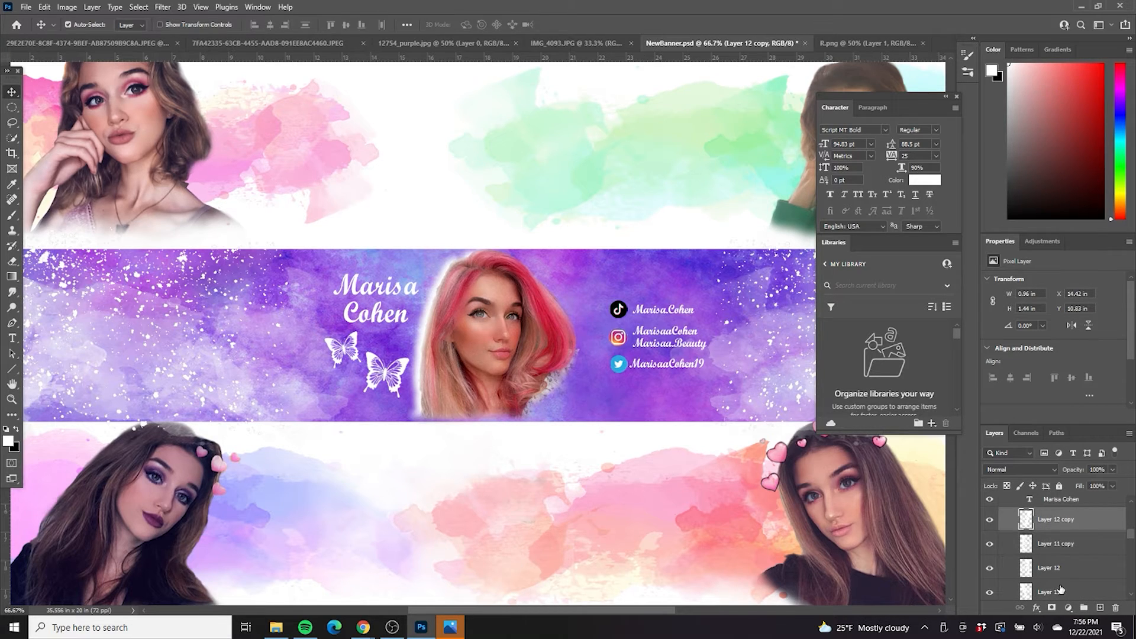
Duplicate all four layers of the two butterflies, from Layer 12 copy down to Layer 11.
shift+click(1060, 589)
key(ctrl+v)
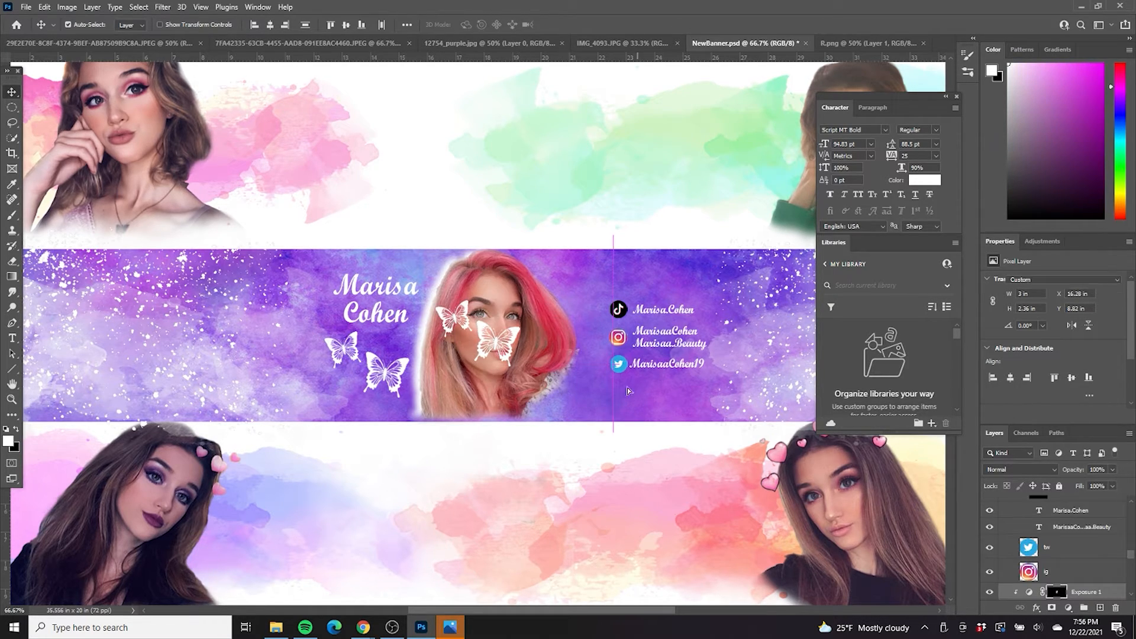
click(1056, 591)
scroll(1059, 567, up, 3)
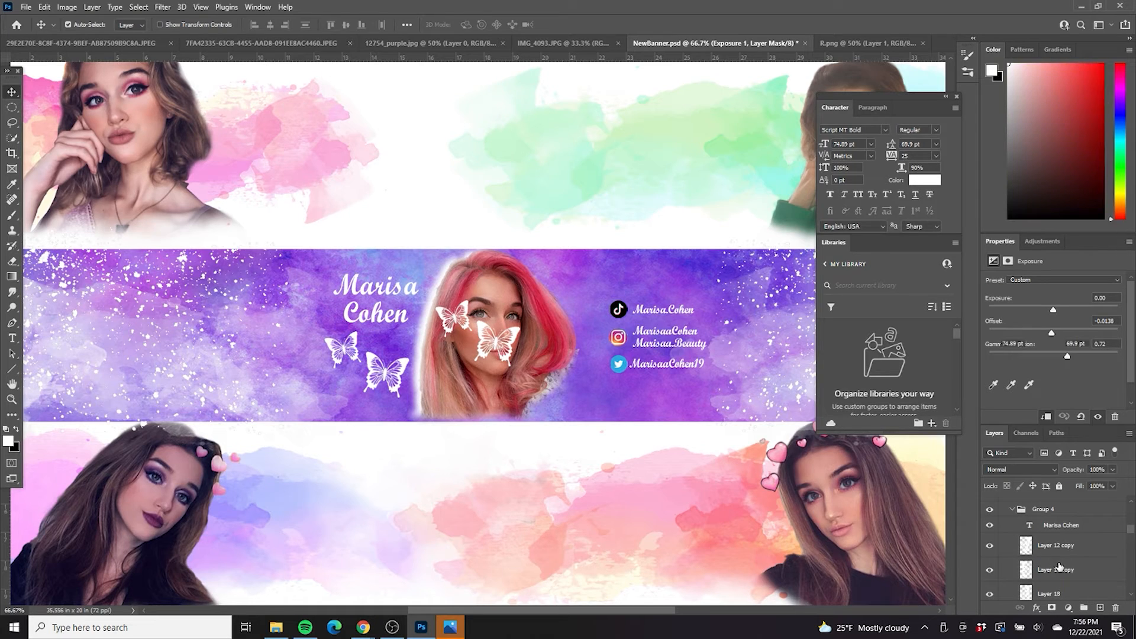
Mirror the duplicated butterfly pair horizontally, tilt it slightly and place it above the social media handles.
click(1060, 525)
click(1060, 547)
shift+click(1062, 571)
scroll(1060, 573, down, 1)
shift+click(1056, 574)
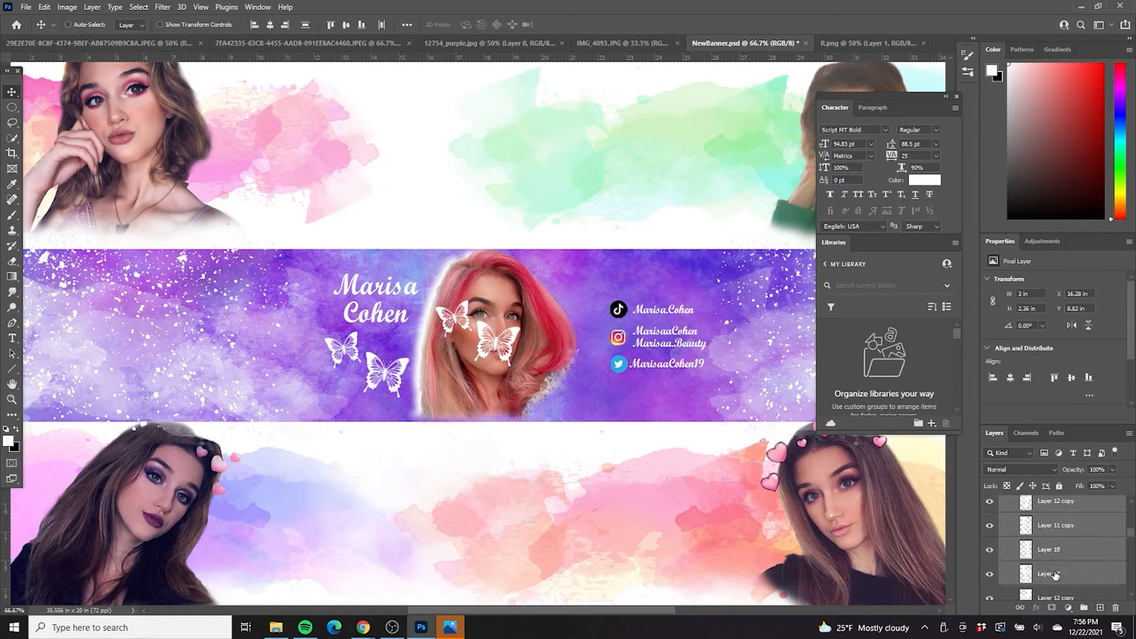
key(ctrl+t)
drag(503, 358, 644, 322)
right_click(643, 322)
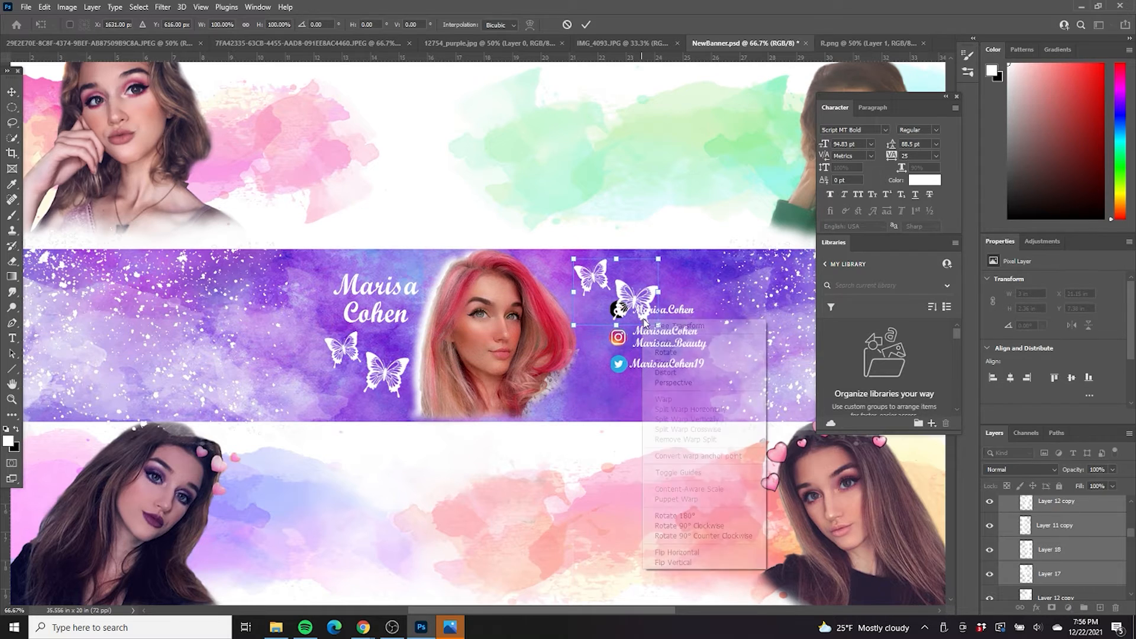
click(712, 552)
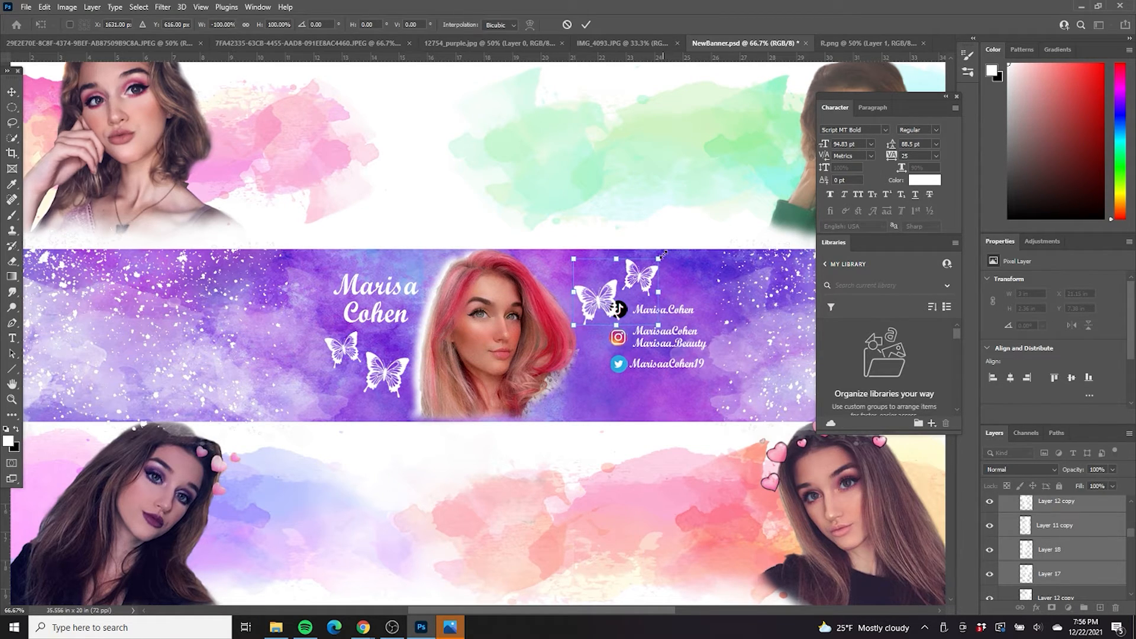
drag(664, 253, 667, 246)
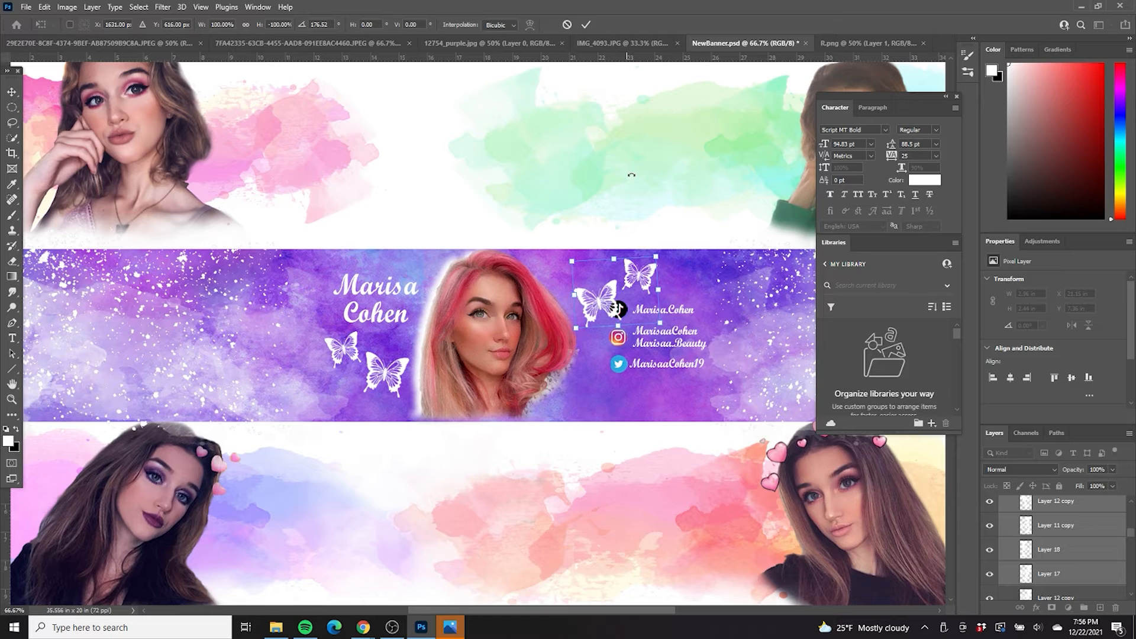
click(586, 25)
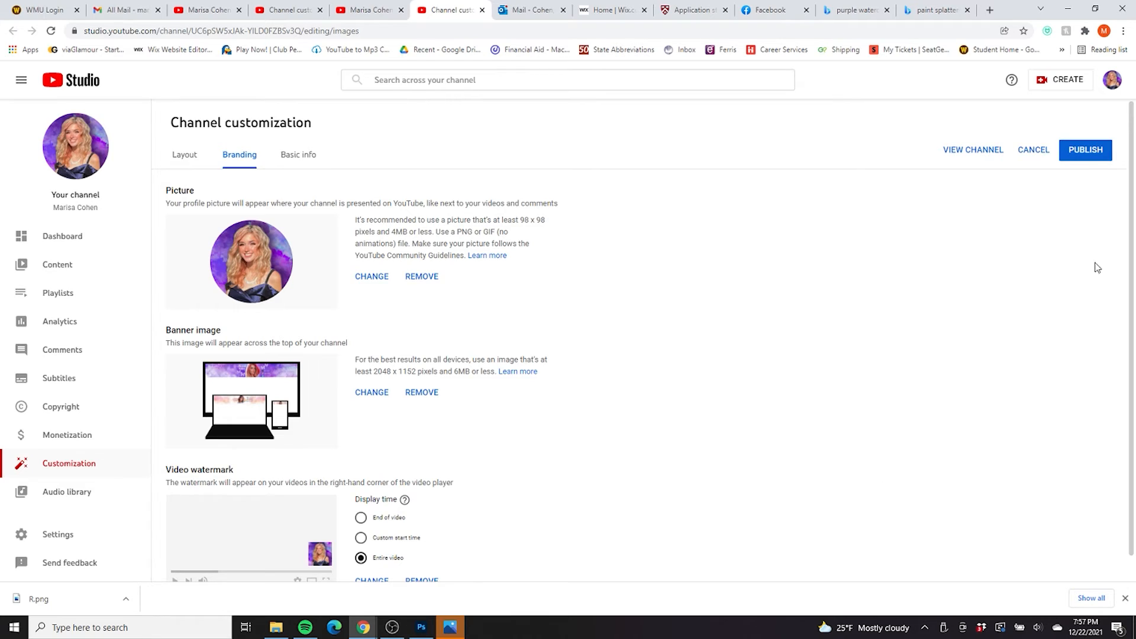
click(1096, 158)
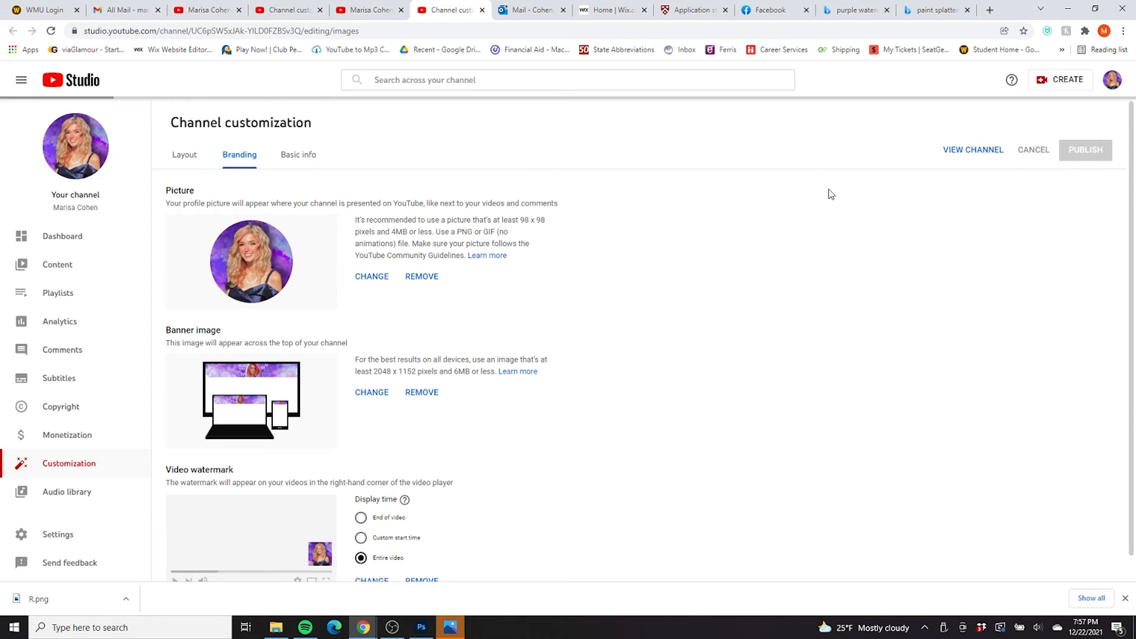
click(1111, 80)
click(619, 565)
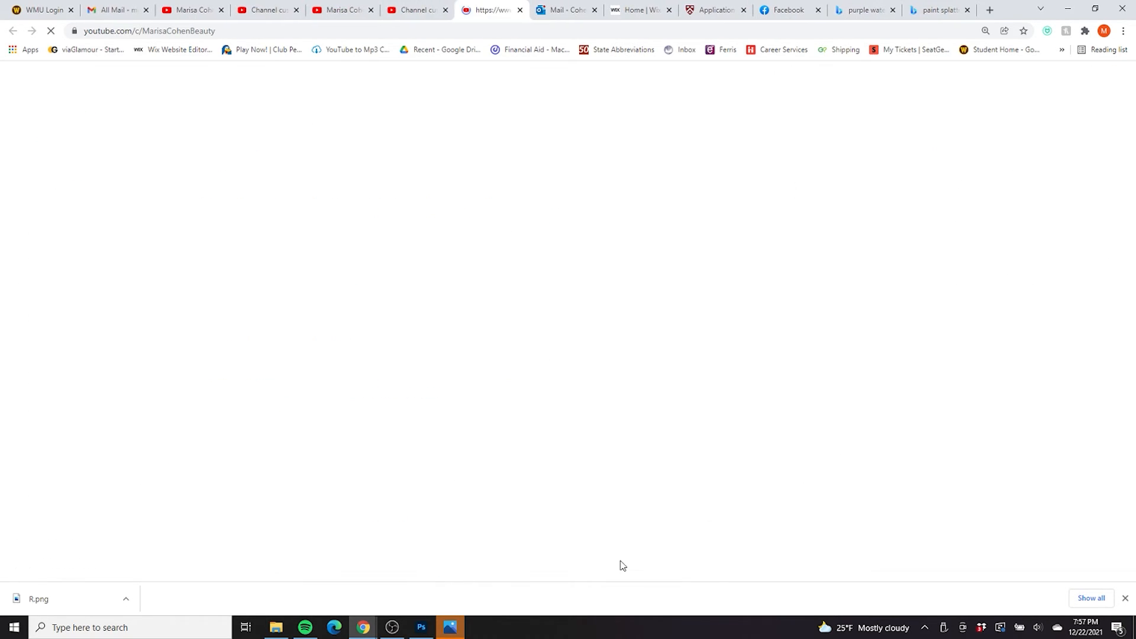